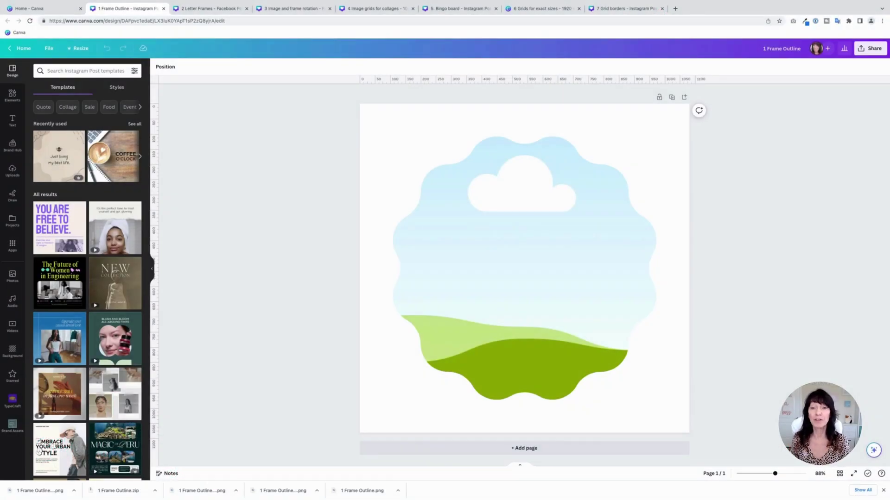
Step: Browse the elements library down to the frames and show the complete Frames collection
{"action": "left_click", "coordinate": [12, 96]}
{"action": "scroll", "coordinate": [106, 138], "scroll_direction": "down", "scroll_amount": 8}
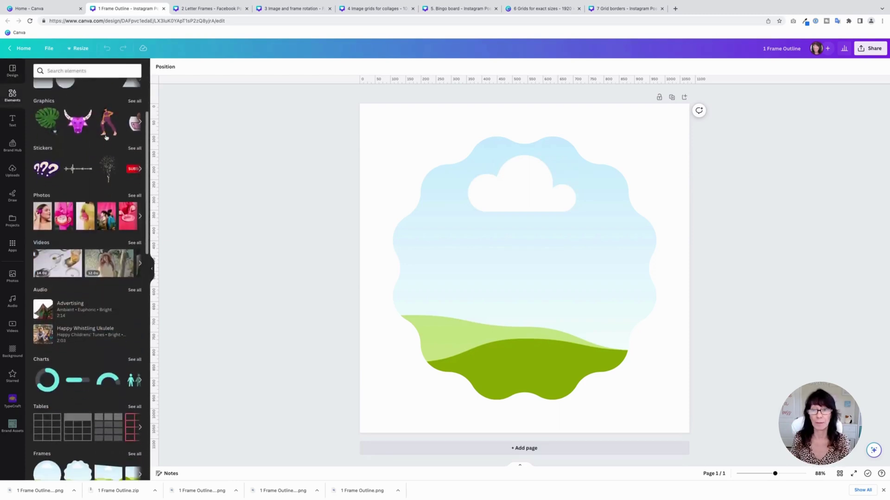
{"action": "scroll", "coordinate": [106, 137], "scroll_direction": "down", "scroll_amount": 6}
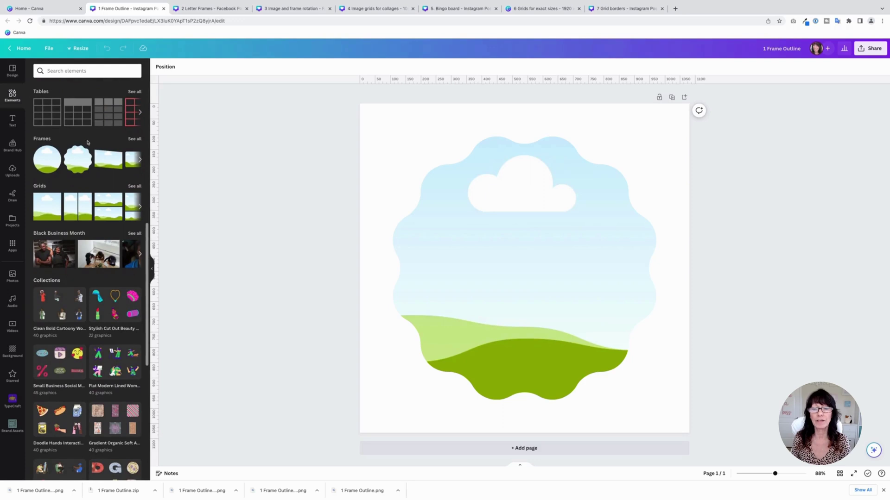
{"action": "left_click", "coordinate": [135, 139]}
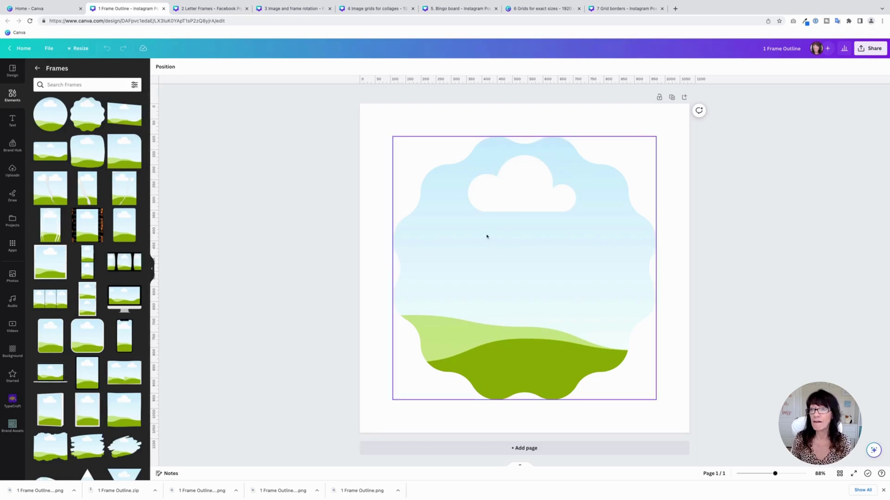
Step: Fill the scalloped frame with the recently used fruit platter photo and adjust the photo's position and size inside the frame
{"action": "left_click", "coordinate": [37, 68]}
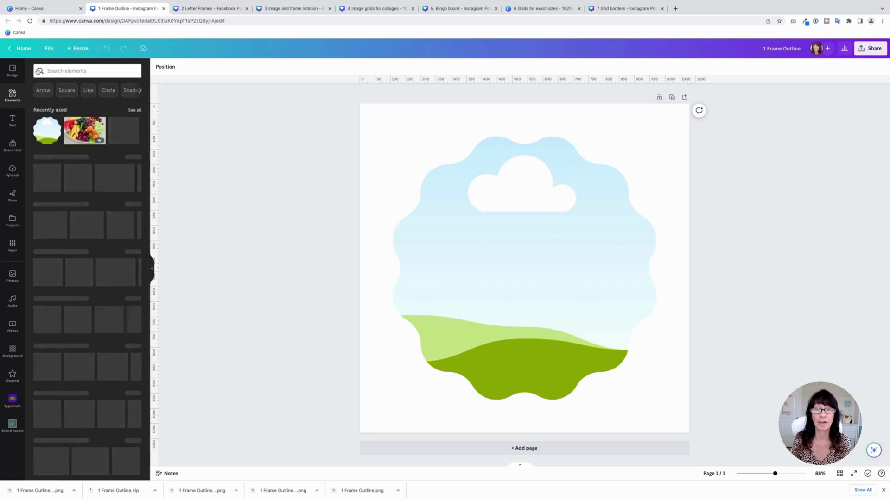
{"action": "left_click_drag", "start_coordinate": [84, 130], "coordinate": [533, 306]}
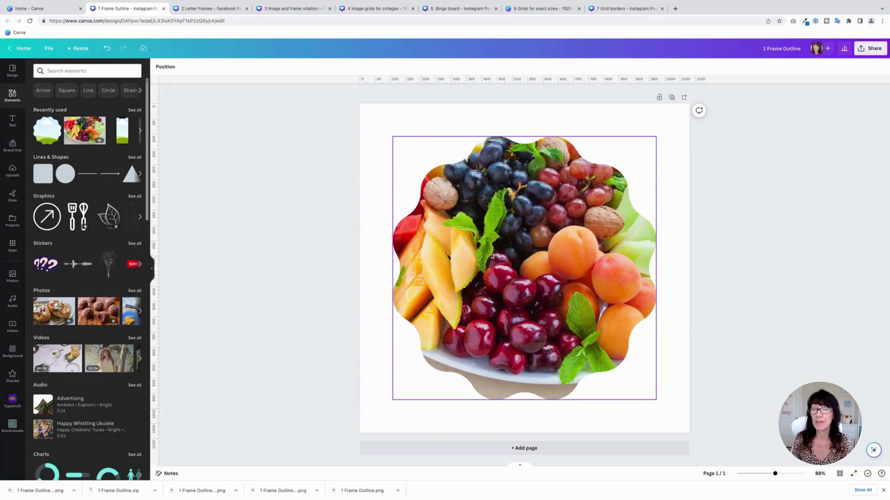
{"action": "double_click", "coordinate": [481, 250]}
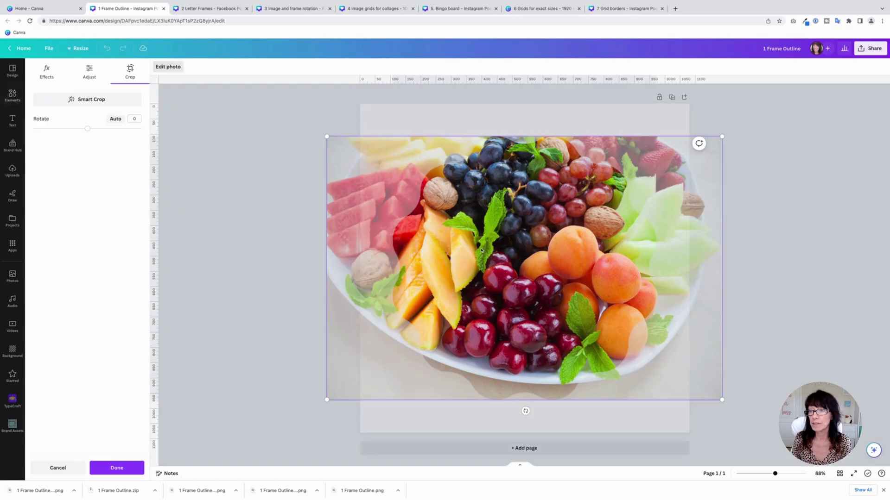
{"action": "mouse_move", "coordinate": [482, 250]}
{"action": "left_mouse_down"}
{"action": "mouse_move", "coordinate": [437, 251]}
{"action": "mouse_move", "coordinate": [484, 251]}
{"action": "mouse_move", "coordinate": [473, 250]}
{"action": "left_mouse_up"}
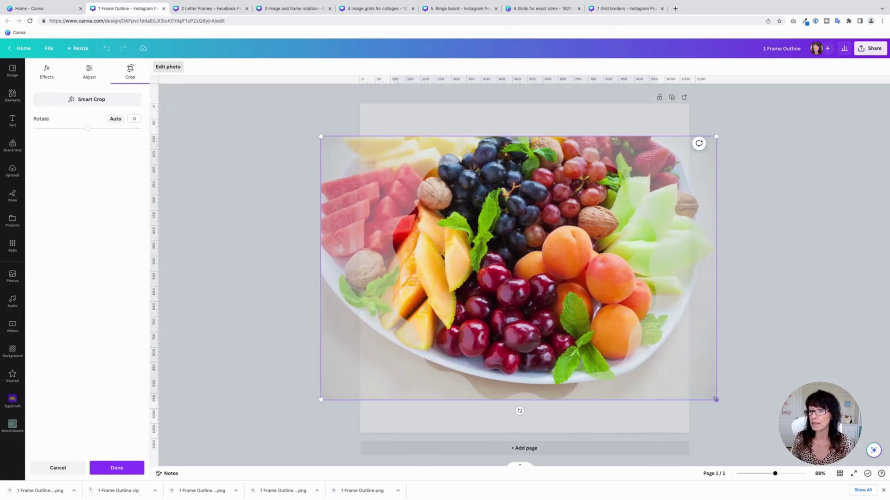
{"action": "left_click_drag", "start_coordinate": [716, 400], "coordinate": [685, 387]}
{"action": "left_click", "coordinate": [240, 241]}
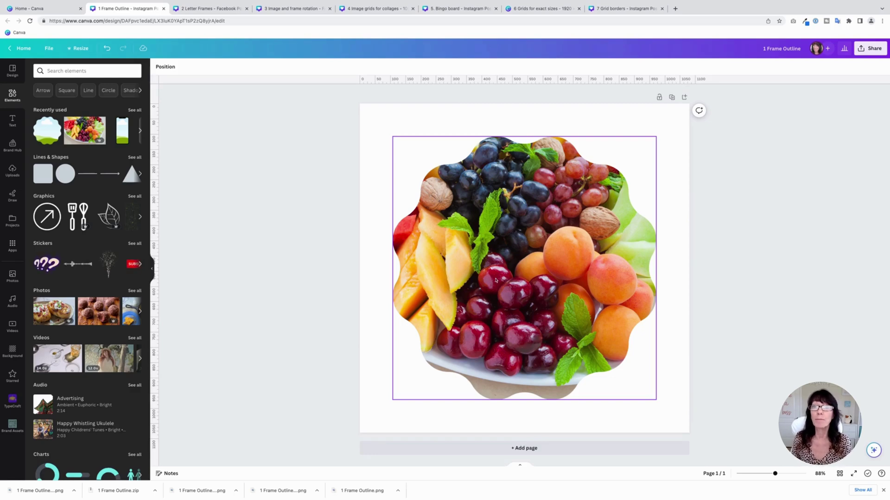
Step: Duplicate the fruit-filled frame, align the copy over the original and shrink it slightly so it sits centred inside
{"action": "left_click", "coordinate": [503, 235]}
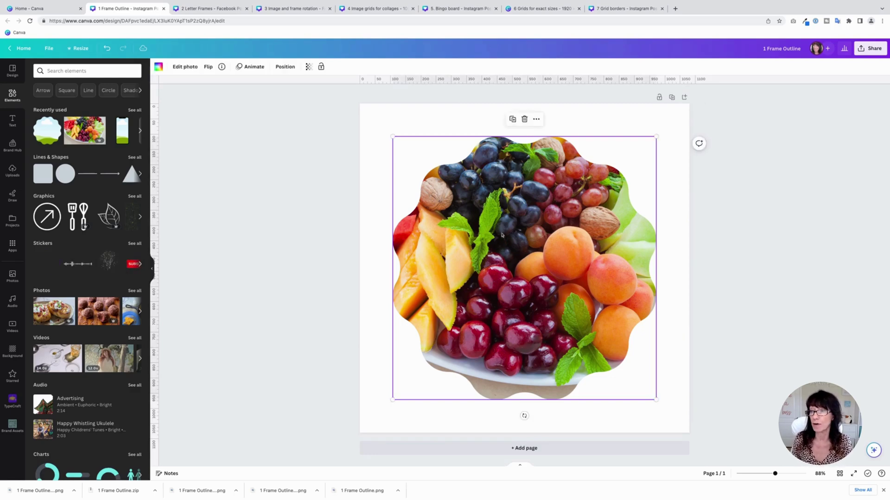
{"action": "left_click", "coordinate": [513, 120]}
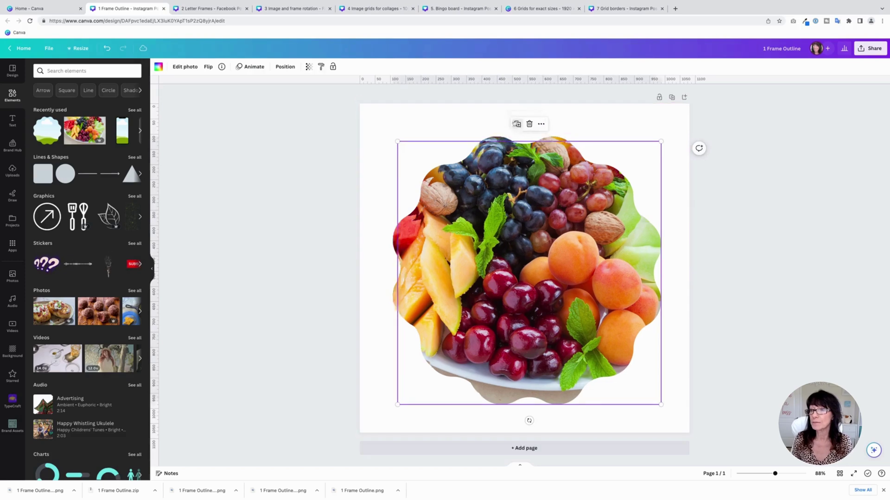
{"action": "left_click_drag", "start_coordinate": [523, 278], "coordinate": [524, 278]}
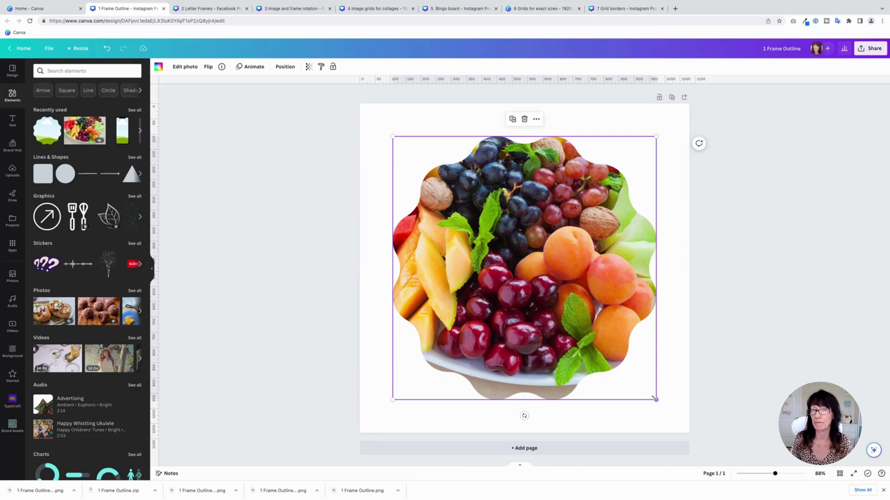
{"action": "left_click_drag", "start_coordinate": [655, 399], "coordinate": [647, 391]}
{"action": "left_click", "coordinate": [366, 332]}
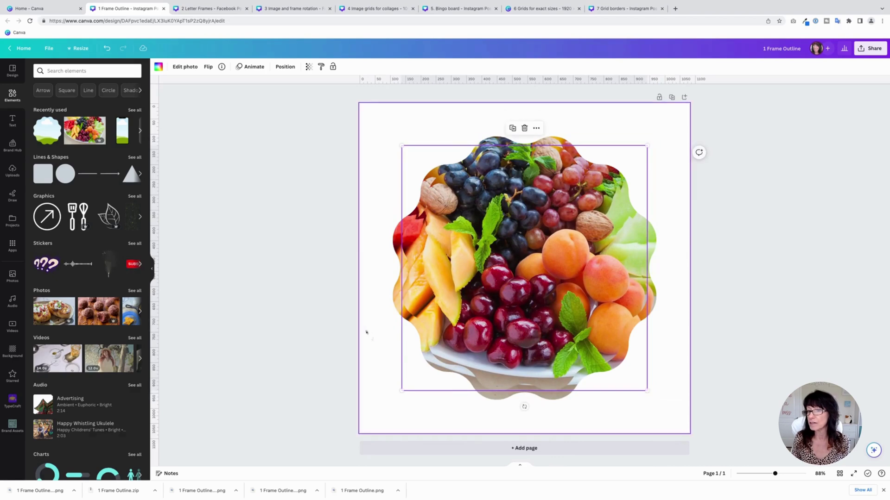
Step: Turn the larger back frame into a solid-colour border, trying the photo's green, orange and red #CB4830 swatches
{"action": "left_click", "coordinate": [395, 238]}
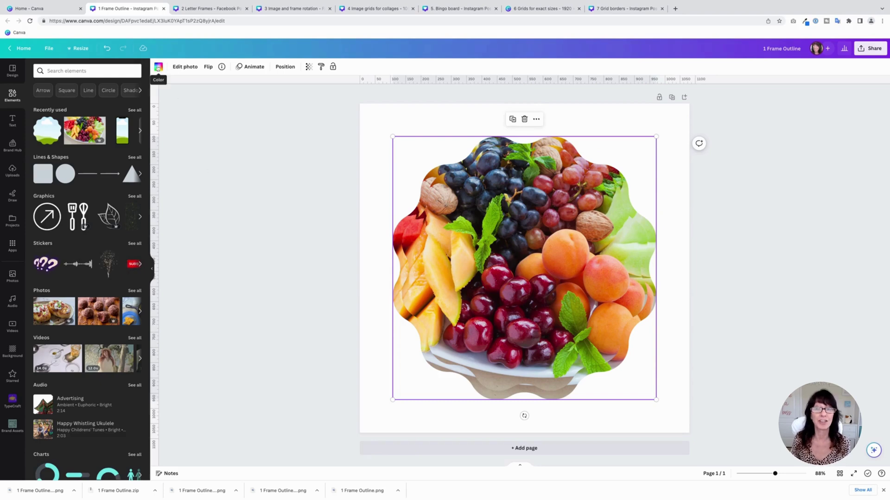
{"action": "left_click", "coordinate": [158, 67]}
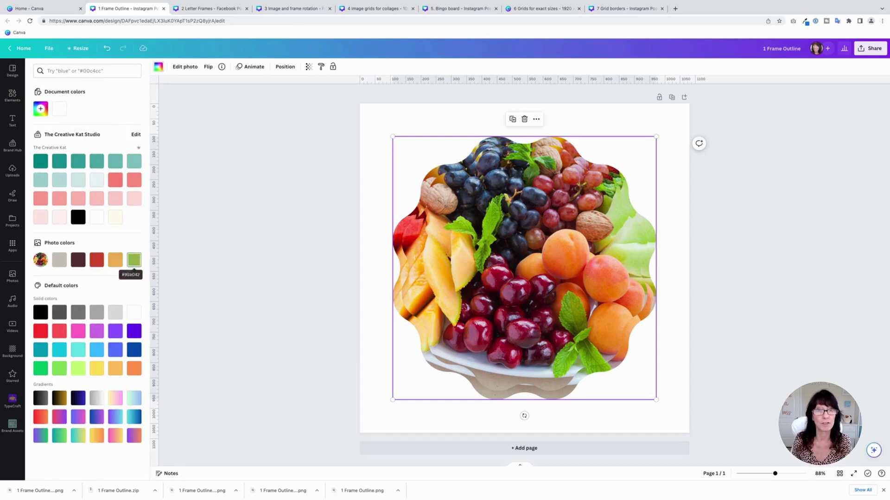
{"action": "left_click", "coordinate": [134, 260]}
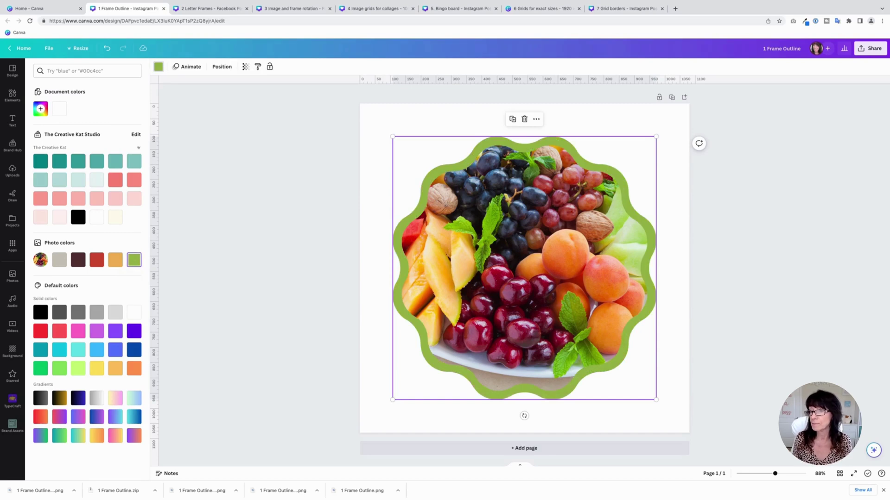
{"action": "left_click", "coordinate": [112, 262]}
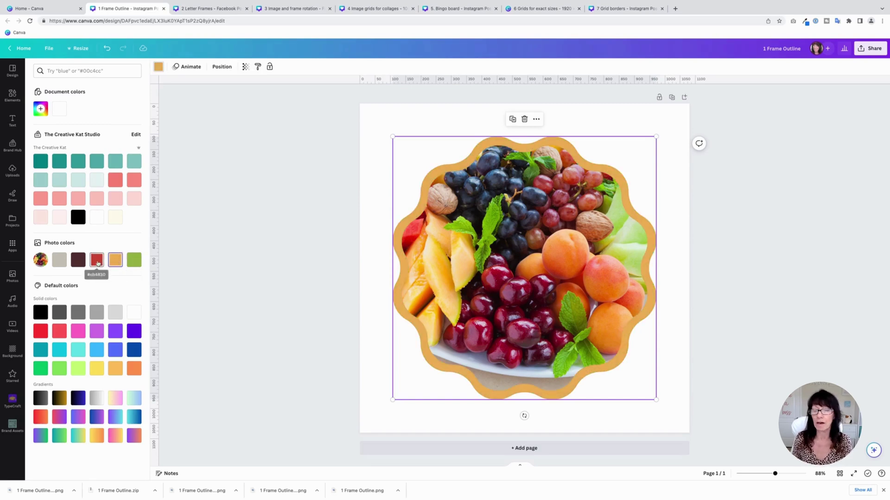
{"action": "left_click", "coordinate": [97, 263]}
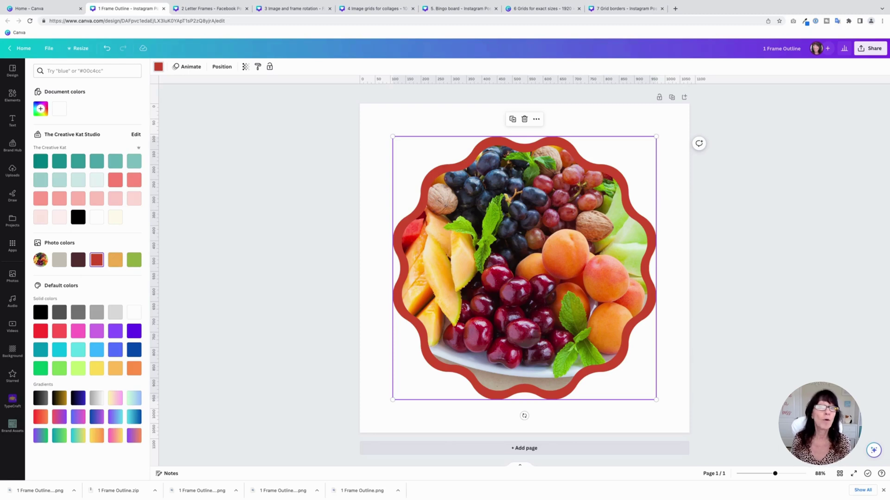
Step: Recolour the border frame with the blue #47749D sampled from the grapes in the photo, and deselect it
{"action": "left_click", "coordinate": [40, 109]}
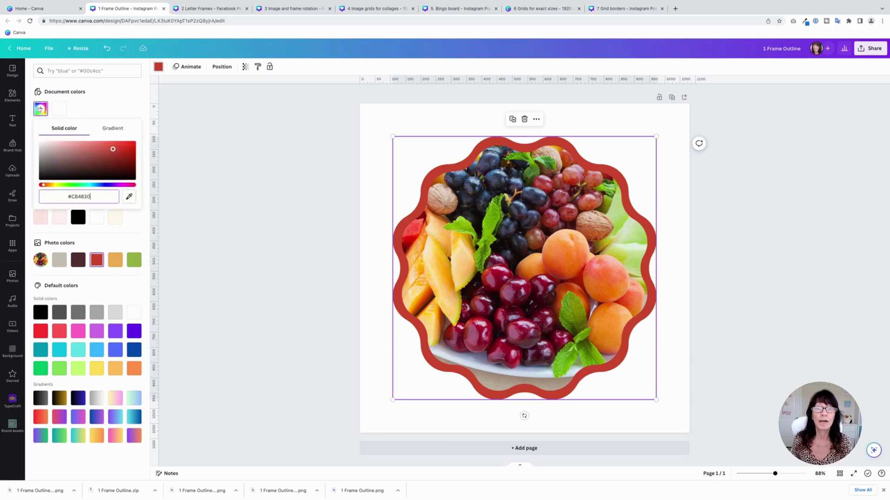
{"action": "left_click", "coordinate": [129, 196]}
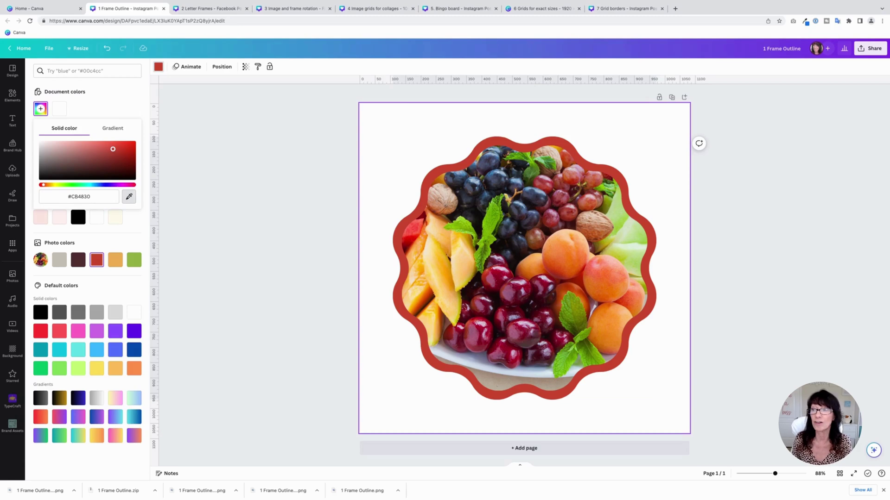
{"action": "left_click", "coordinate": [524, 269]}
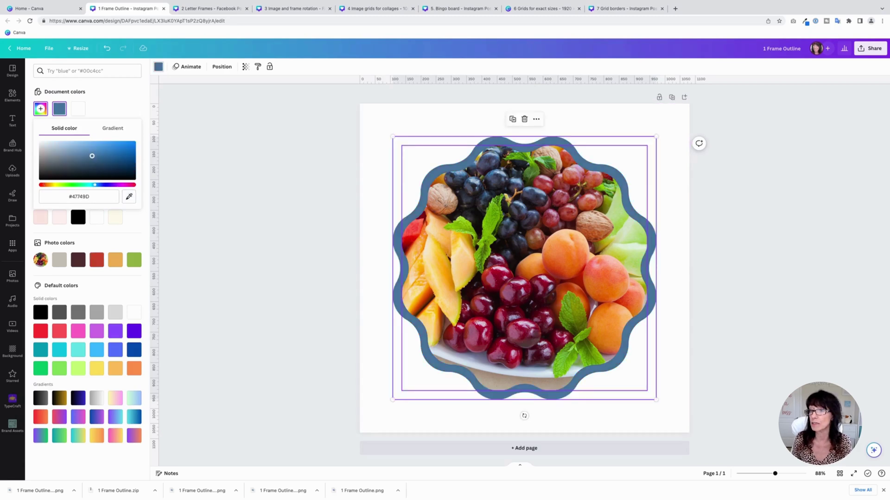
{"action": "left_click", "coordinate": [373, 189]}
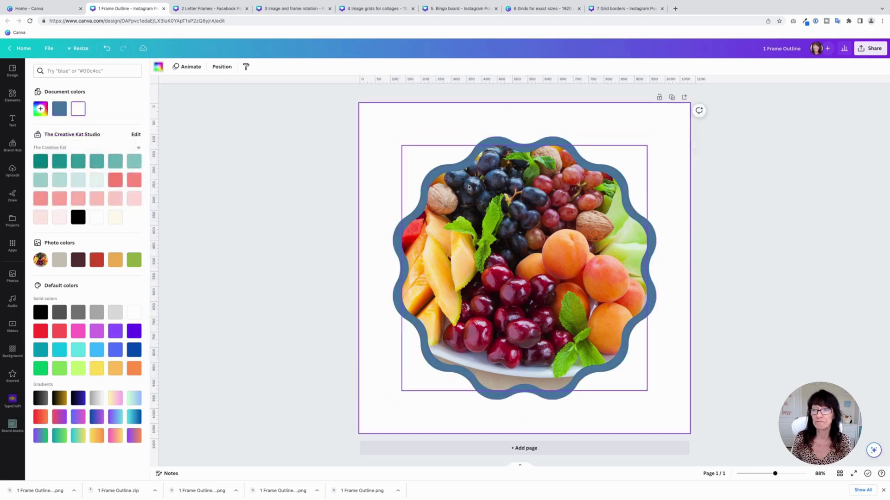
{"action": "left_click", "coordinate": [347, 187]}
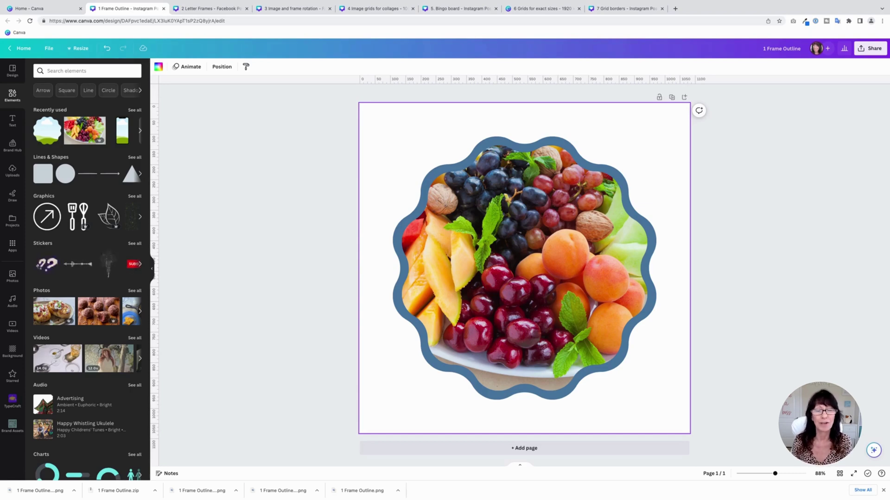
{"action": "left_click", "coordinate": [347, 185]}
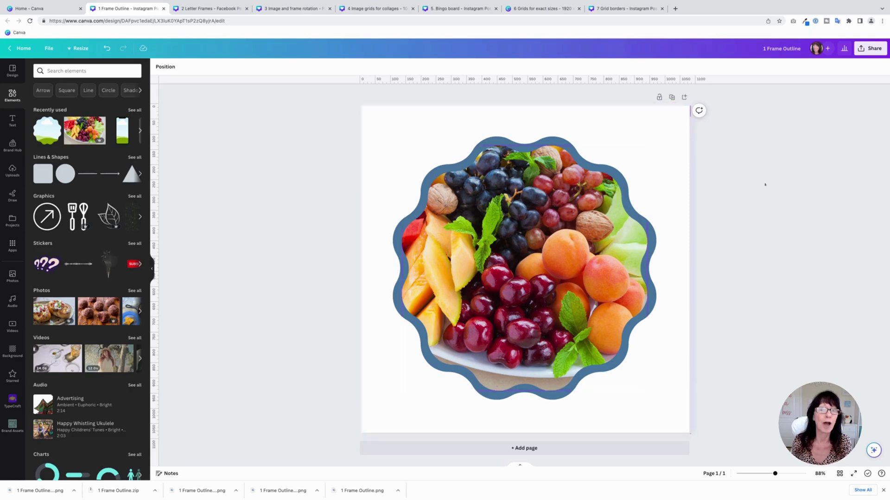
Step: Download the design as a PNG with a transparent background
{"action": "left_click", "coordinate": [867, 50]}
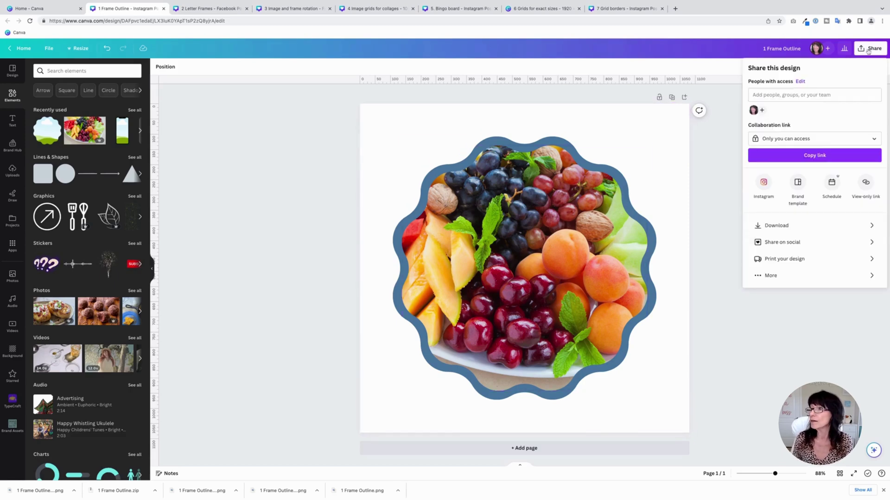
{"action": "left_click", "coordinate": [778, 226]}
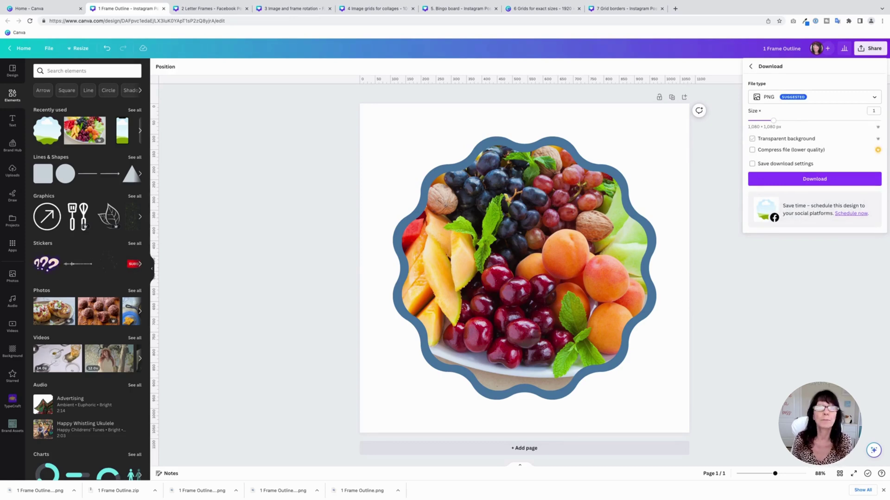
{"action": "left_click", "coordinate": [752, 139]}
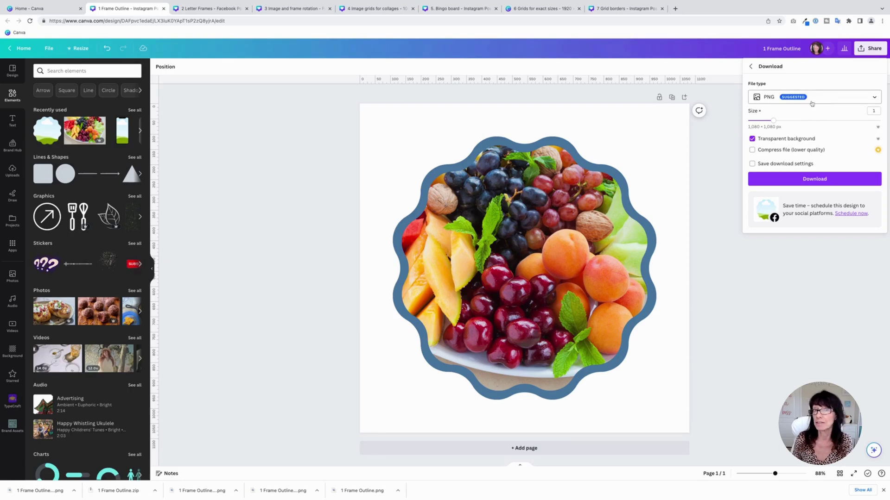
{"action": "left_click", "coordinate": [780, 179]}
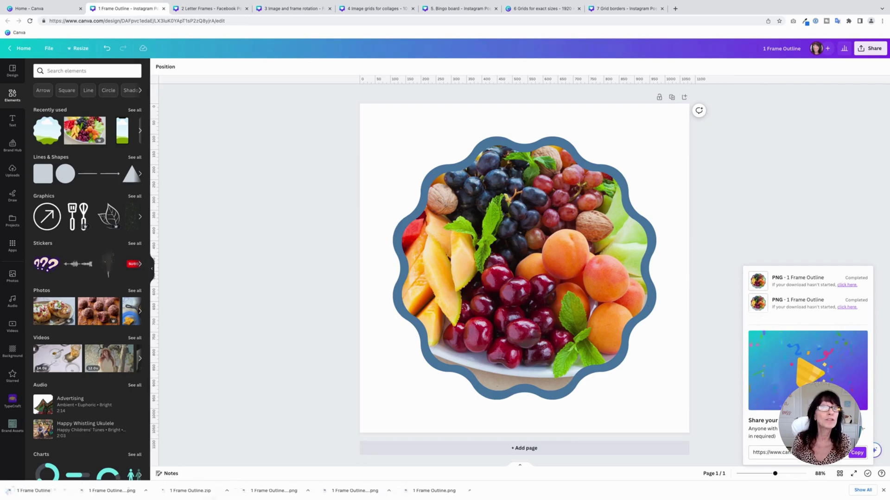
Step: Add a second page, upload the downloaded 1 Frame Outline PNG and place it there, enlarged to nearly fill the page
{"action": "left_click", "coordinate": [453, 449]}
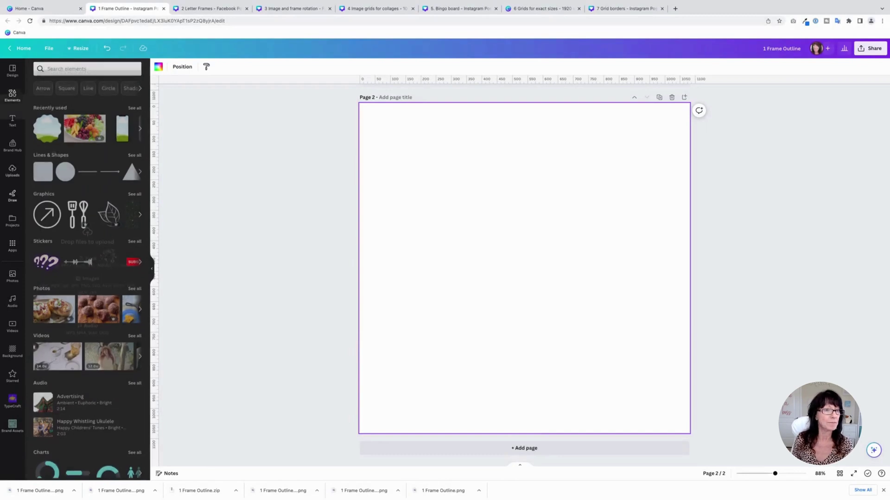
{"action": "left_click_drag", "start_coordinate": [443, 490], "coordinate": [98, 190]}
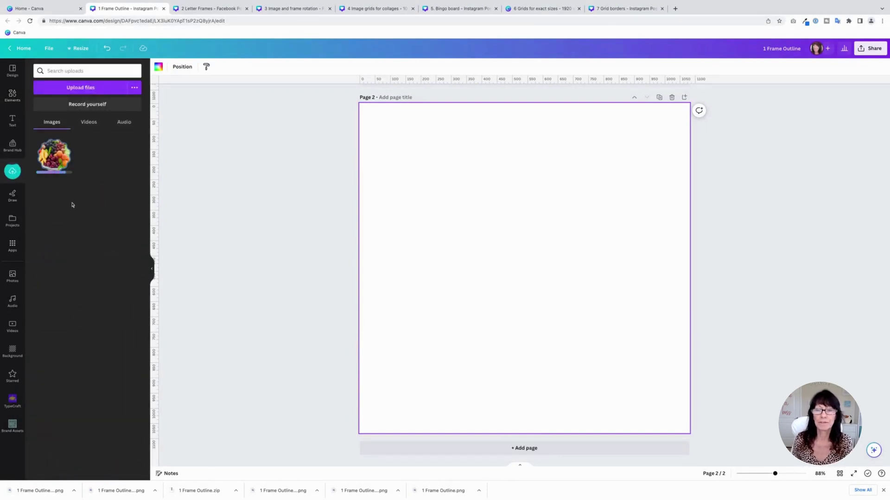
{"action": "left_click", "coordinate": [62, 157]}
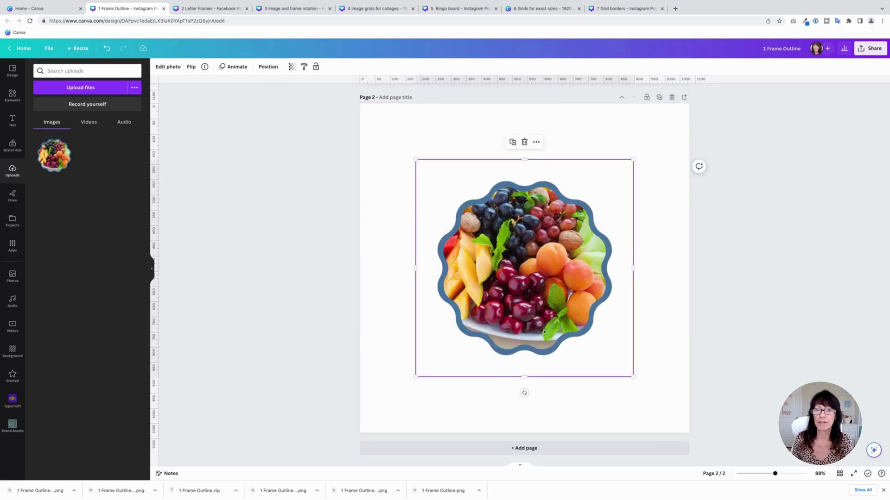
{"action": "left_click_drag", "start_coordinate": [633, 377], "coordinate": [672, 416]}
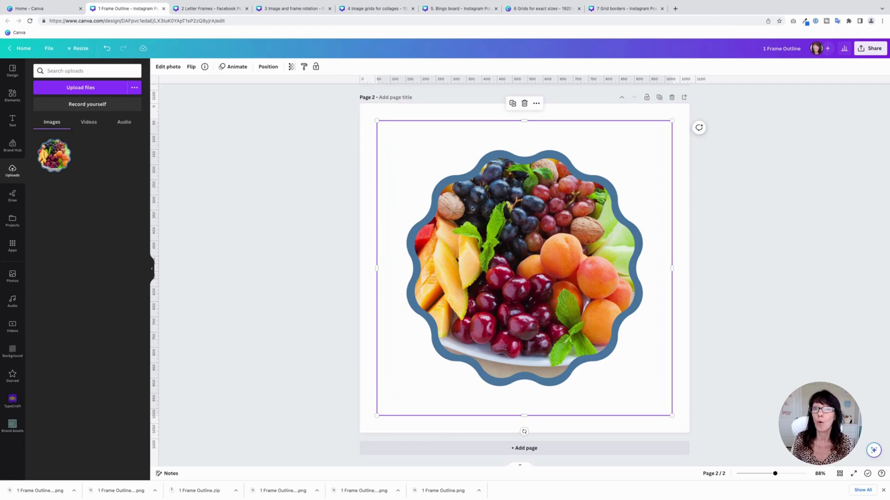
Step: Apply a Drop shadow effect to the bordered fruit image on page 2 and deselect it
{"action": "left_click", "coordinate": [167, 67]}
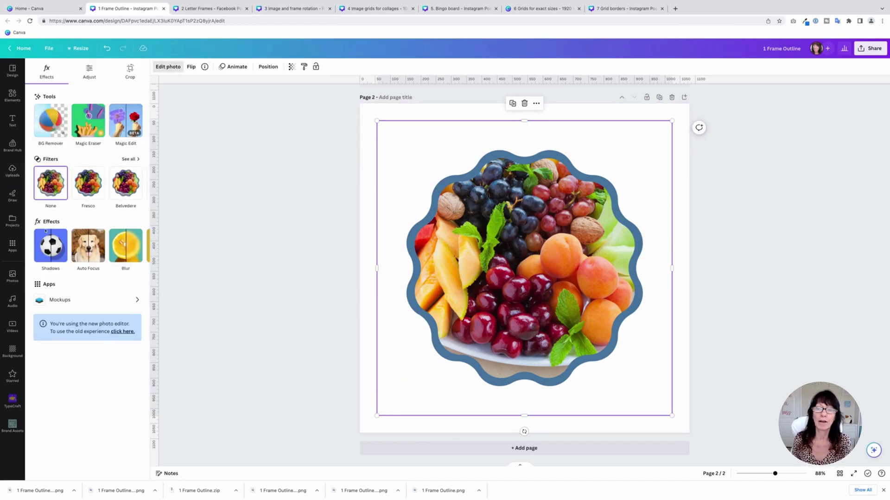
{"action": "left_click", "coordinate": [50, 245]}
{"action": "left_click", "coordinate": [87, 149]}
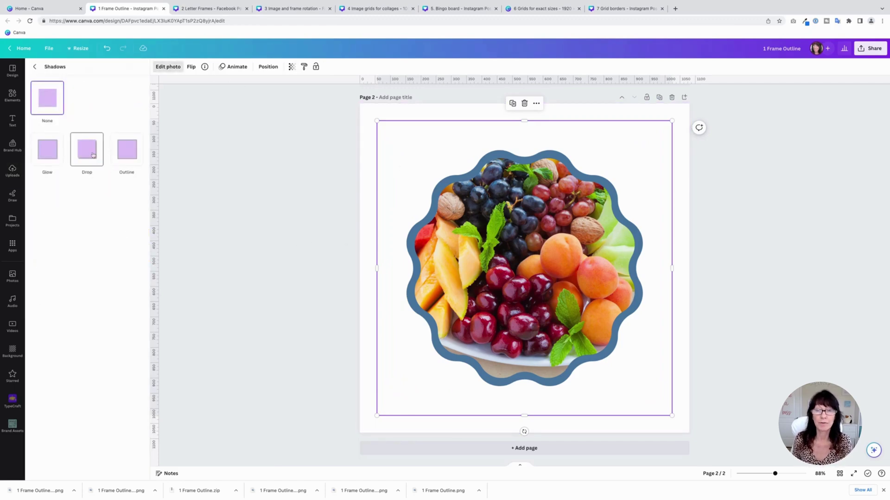
{"action": "left_click", "coordinate": [328, 212]}
{"action": "left_click", "coordinate": [328, 213]}
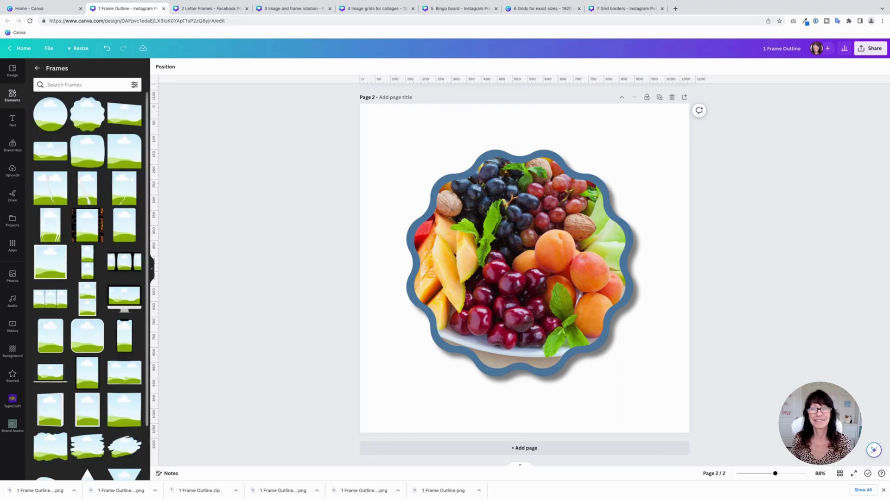
{"action": "scroll", "coordinate": [90, 286], "scroll_direction": "down", "scroll_amount": 3}
{"action": "scroll", "coordinate": [87, 278], "scroll_direction": "down", "scroll_amount": 5}
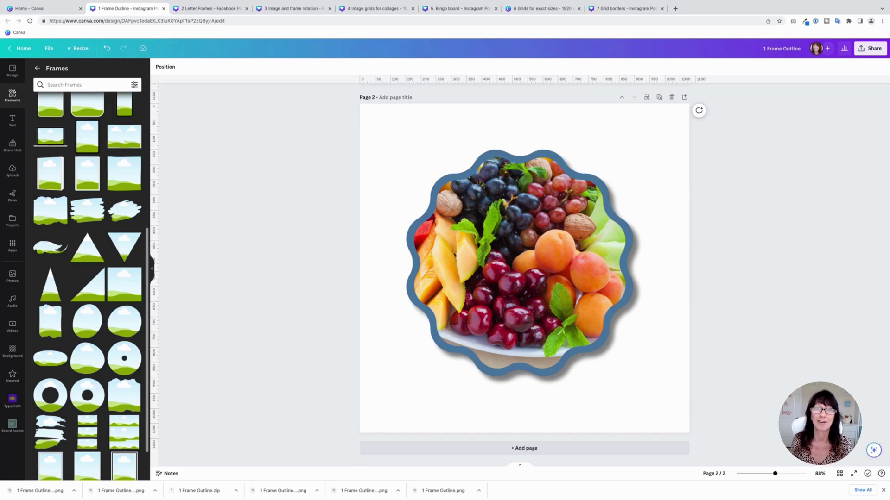
Step: Switch to the 2 Letter Frames design and search the frames library for letter frames
{"action": "key", "text": "ctrl+Tab"}
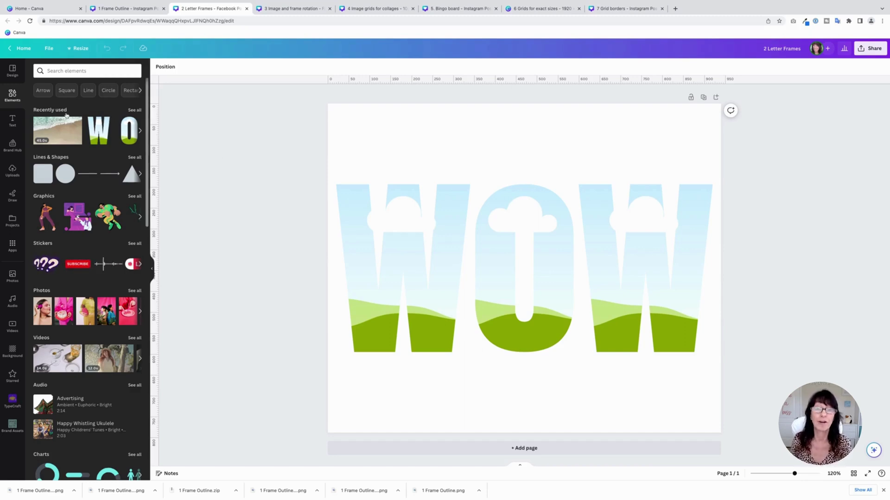
{"action": "scroll", "coordinate": [69, 123], "scroll_direction": "down", "scroll_amount": 7}
{"action": "scroll", "coordinate": [70, 123], "scroll_direction": "down", "scroll_amount": 1}
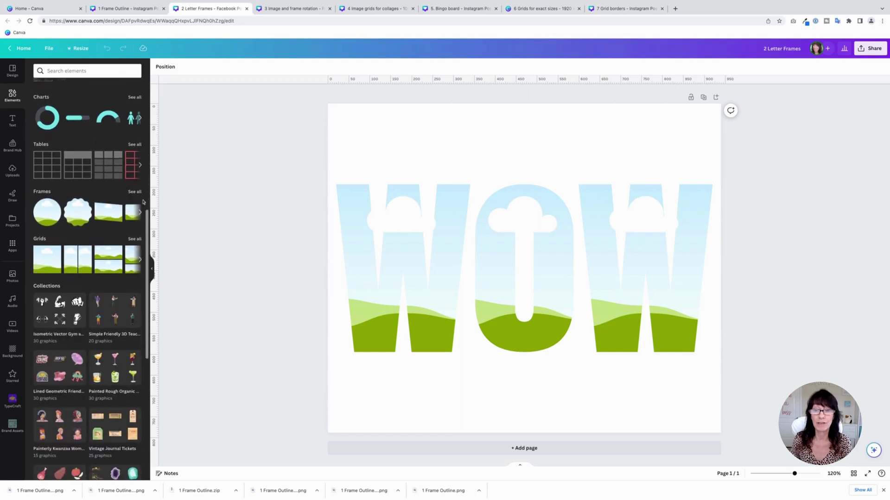
{"action": "left_click", "coordinate": [135, 192]}
{"action": "left_click", "coordinate": [96, 84]}
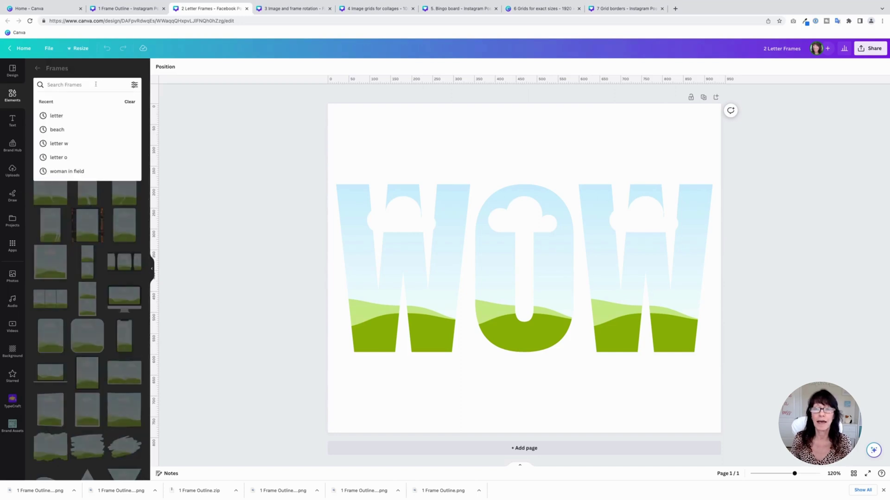
{"action": "type", "text": "letter"}
{"action": "key", "text": "Return"}
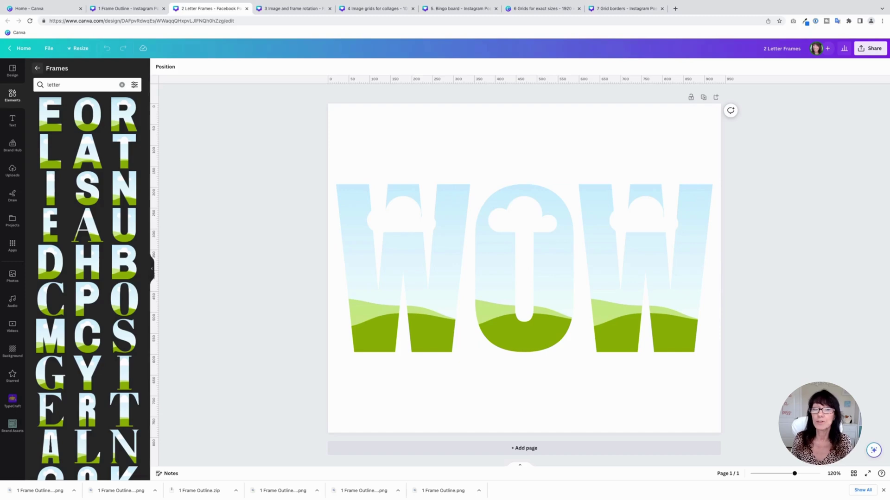
{"action": "left_click", "coordinate": [37, 68]}
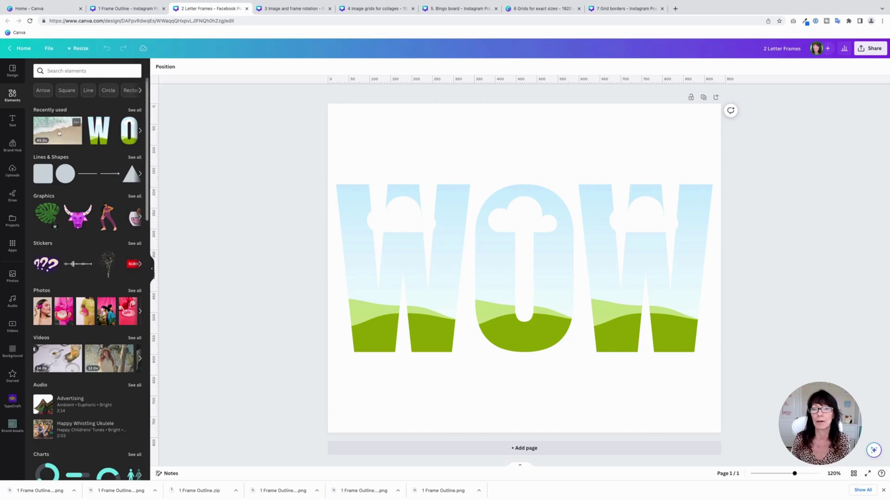
Step: Fill all three WOW letter frames with the recently used beach video
{"action": "left_click_drag", "start_coordinate": [59, 133], "coordinate": [399, 241]}
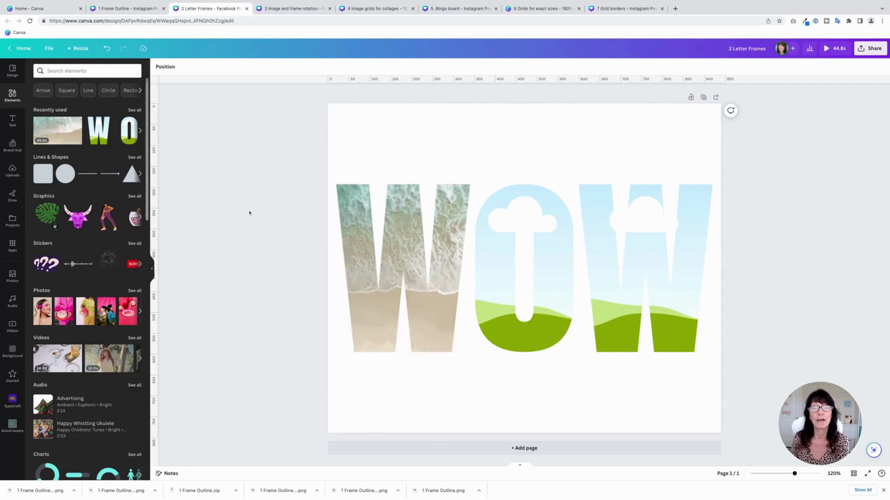
{"action": "left_click_drag", "start_coordinate": [57, 130], "coordinate": [494, 268]}
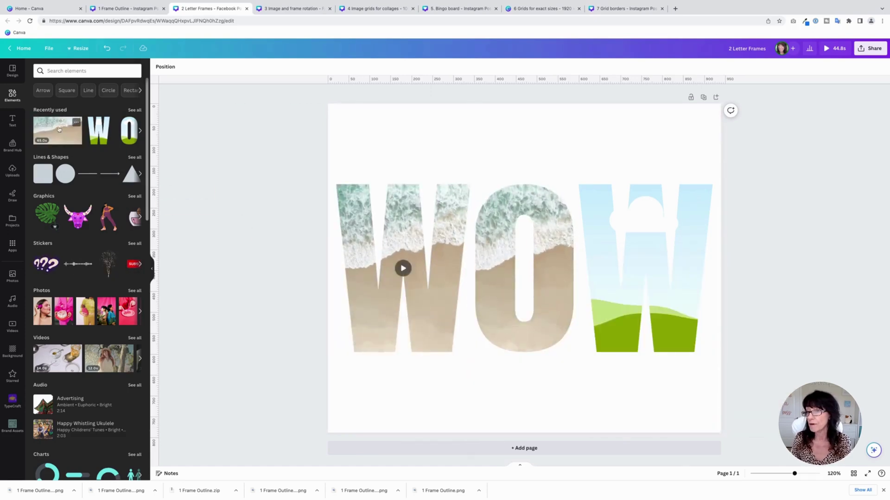
{"action": "left_click_drag", "start_coordinate": [58, 130], "coordinate": [616, 264]}
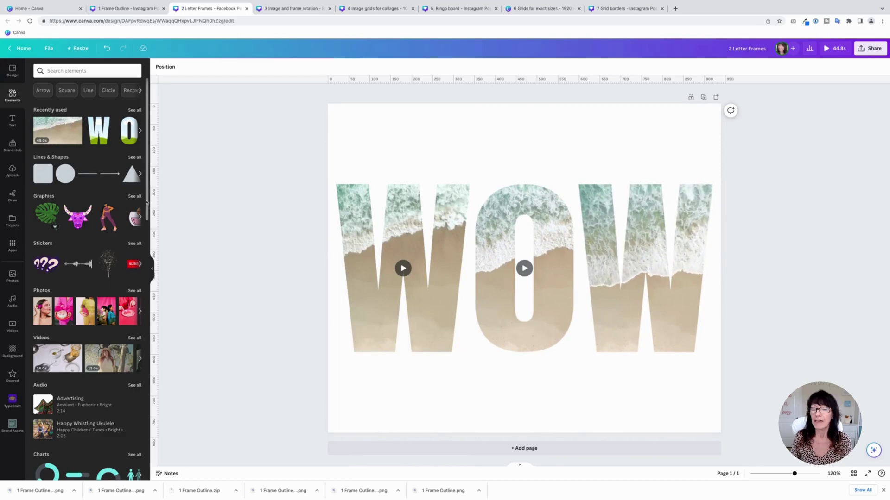
Step: Place vertical guides at the outer edges of WOW and enlarge the first W's video crop to span between them
{"action": "left_click_drag", "start_coordinate": [155, 203], "coordinate": [336, 204]}
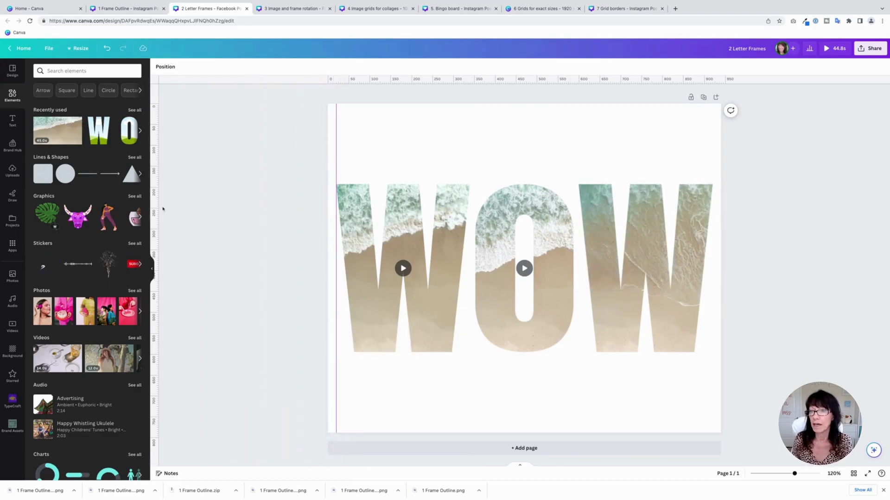
{"action": "left_click_drag", "start_coordinate": [156, 208], "coordinate": [712, 208]}
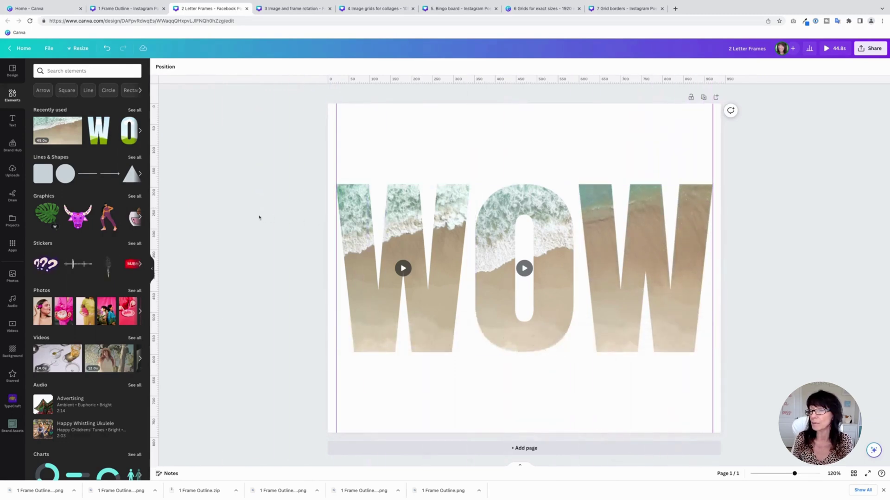
{"action": "mouse_move", "coordinate": [371, 236]}
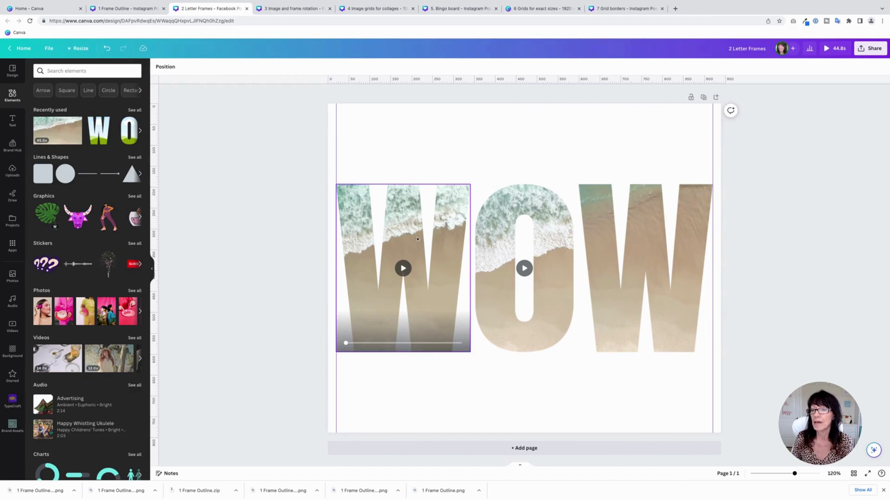
{"action": "double_click", "coordinate": [408, 239]}
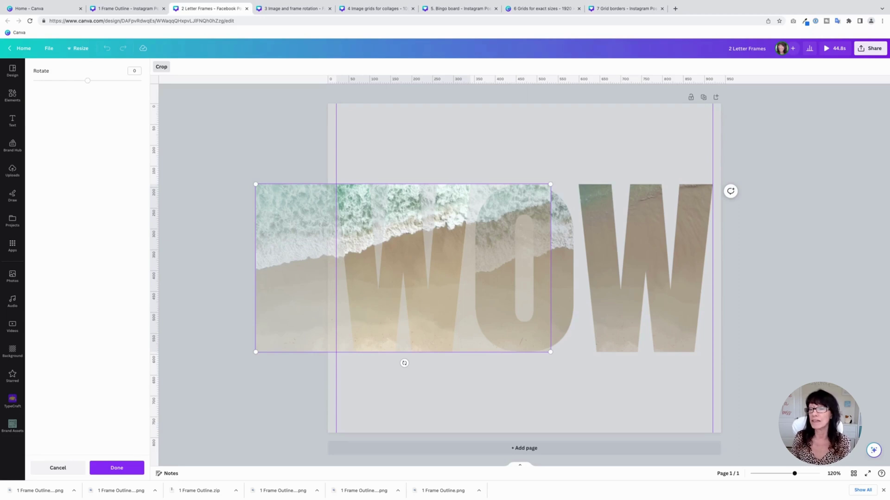
{"action": "left_click_drag", "start_coordinate": [408, 269], "coordinate": [488, 269]}
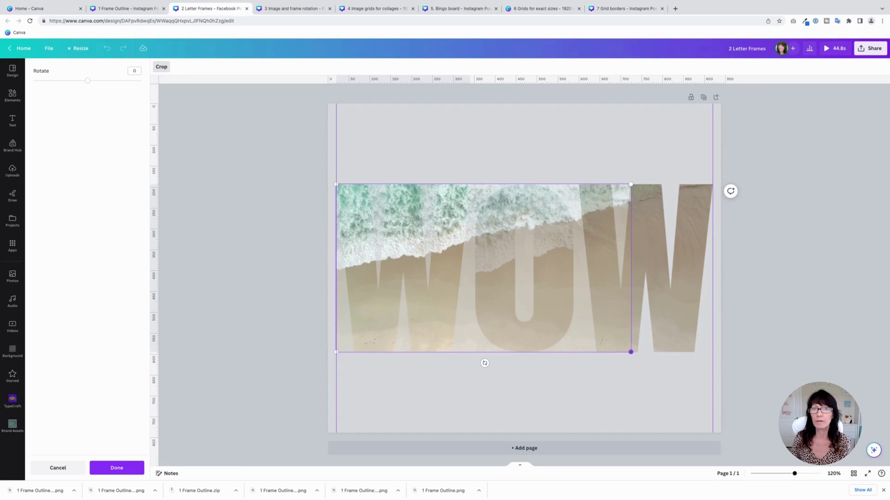
{"action": "left_click_drag", "start_coordinate": [630, 353], "coordinate": [711, 399]}
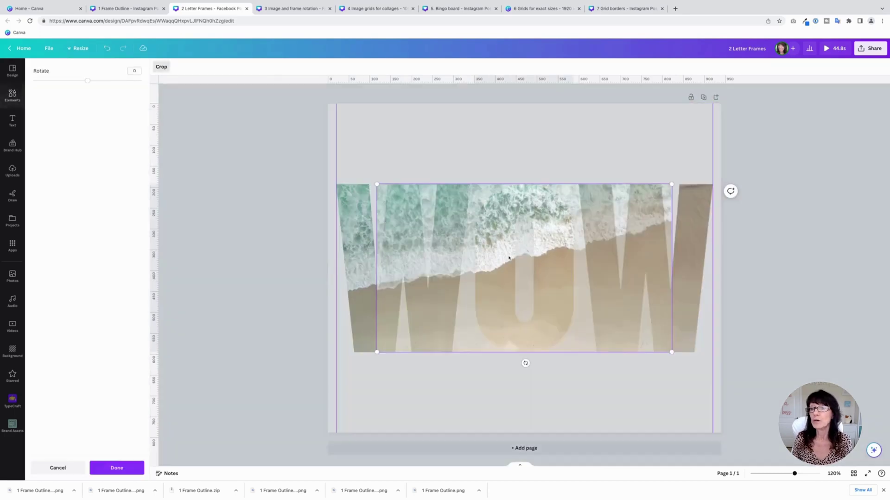
Step: Enlarge the beach video inside the O frame to span between the two vertical guides and apply the crop
{"action": "left_click_drag", "start_coordinate": [377, 352], "coordinate": [336, 375]}
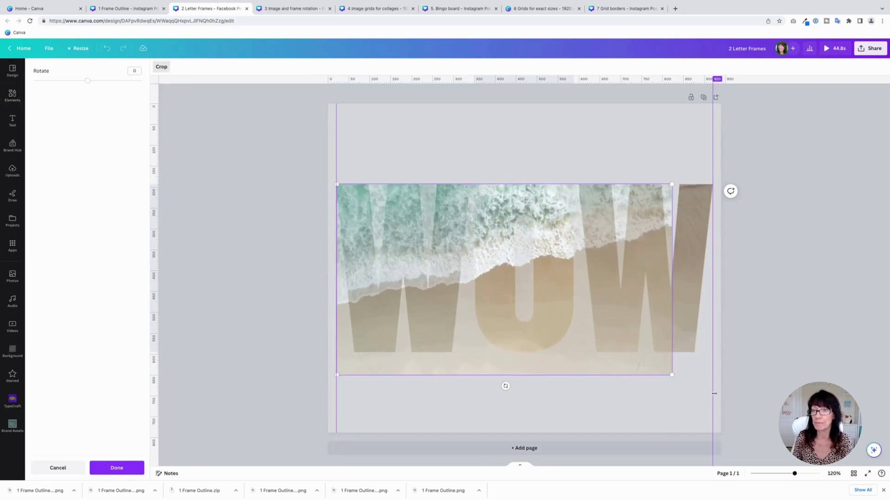
{"action": "left_click_drag", "start_coordinate": [671, 374], "coordinate": [711, 397]}
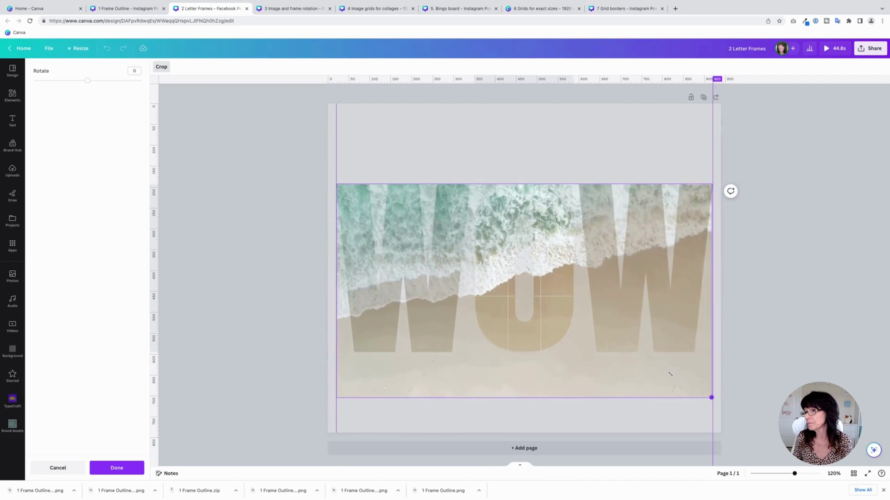
{"action": "left_click", "coordinate": [592, 169]}
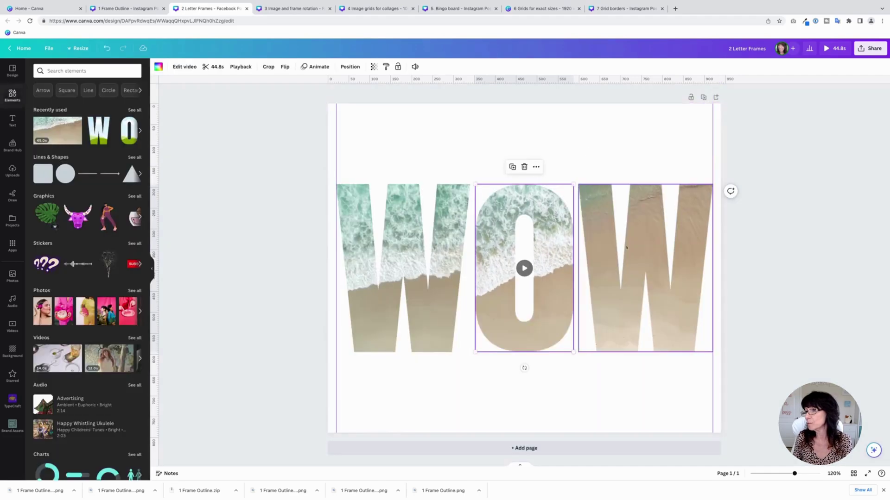
Step: Enlarge the beach video inside the last W frame to span between the two guides, apply the crop and deselect it
{"action": "left_click", "coordinate": [636, 261]}
{"action": "double_click", "coordinate": [636, 261]}
{"action": "left_click_drag", "start_coordinate": [636, 261], "coordinate": [557, 262]}
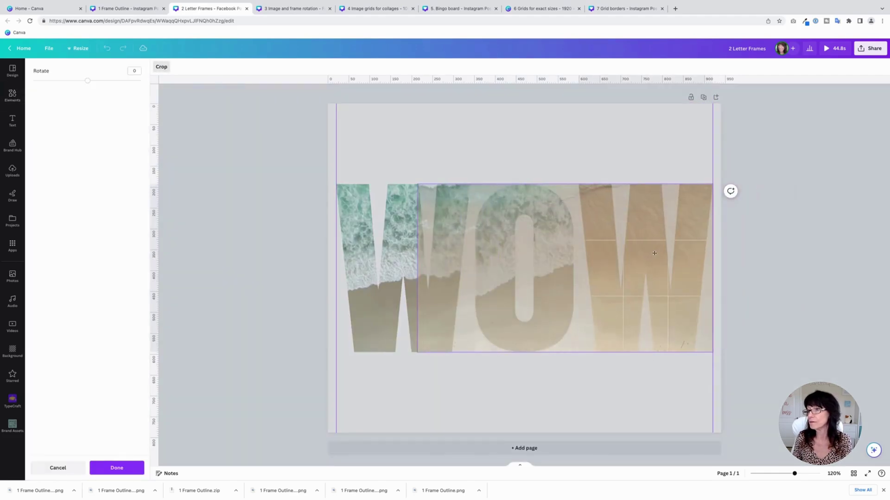
{"action": "left_click_drag", "start_coordinate": [418, 351], "coordinate": [337, 398]}
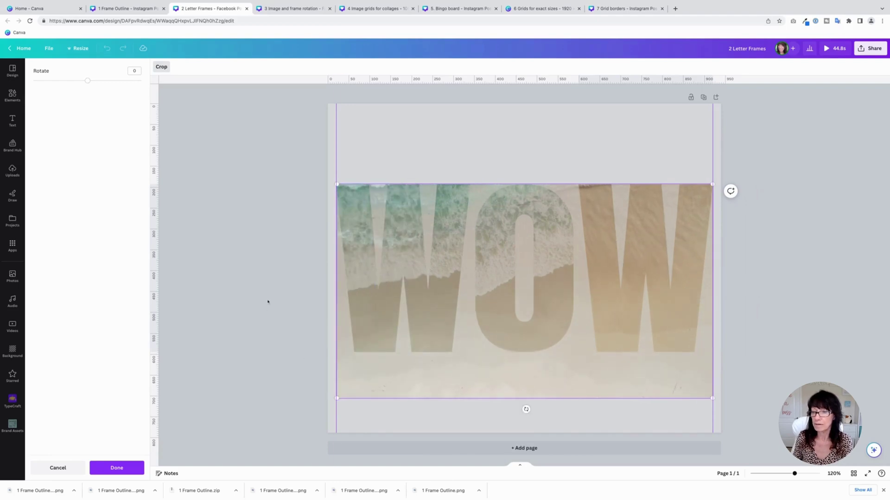
{"action": "left_click", "coordinate": [268, 301]}
{"action": "left_click", "coordinate": [268, 301]}
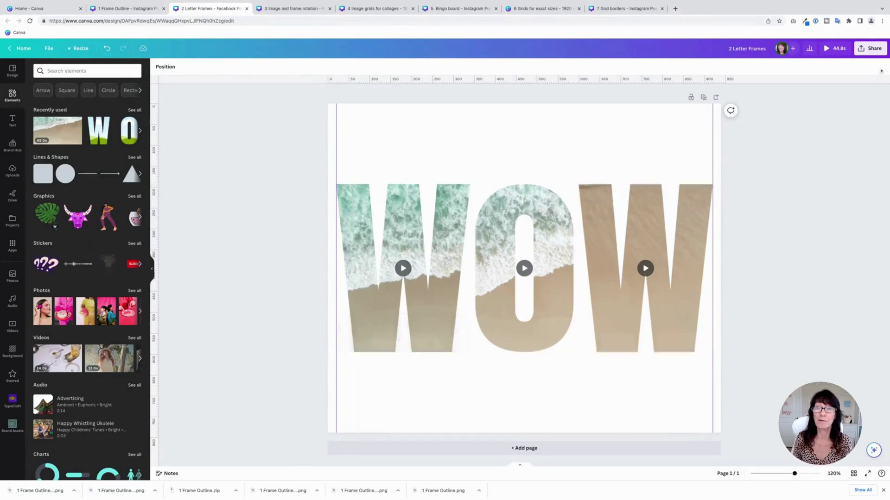
Step: Preview the WOW design as a video and switch to the 3 Image and frame rotation design
{"action": "left_click", "coordinate": [834, 48]}
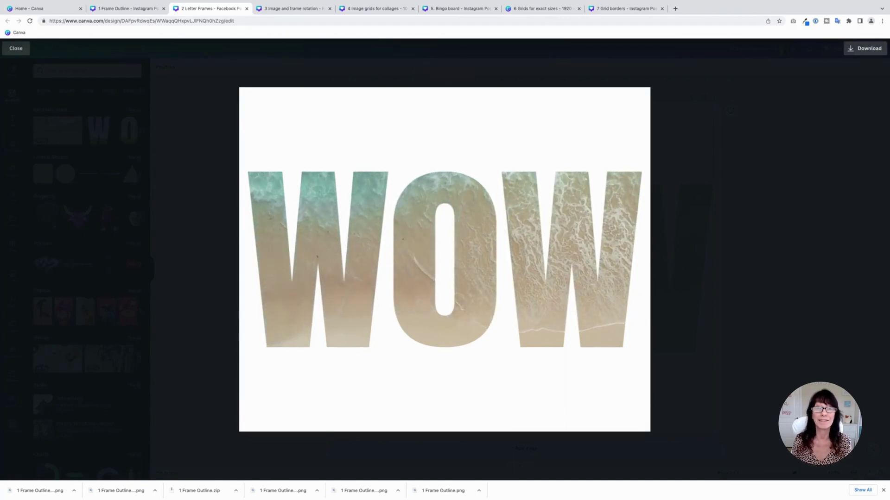
{"action": "left_click", "coordinate": [16, 48]}
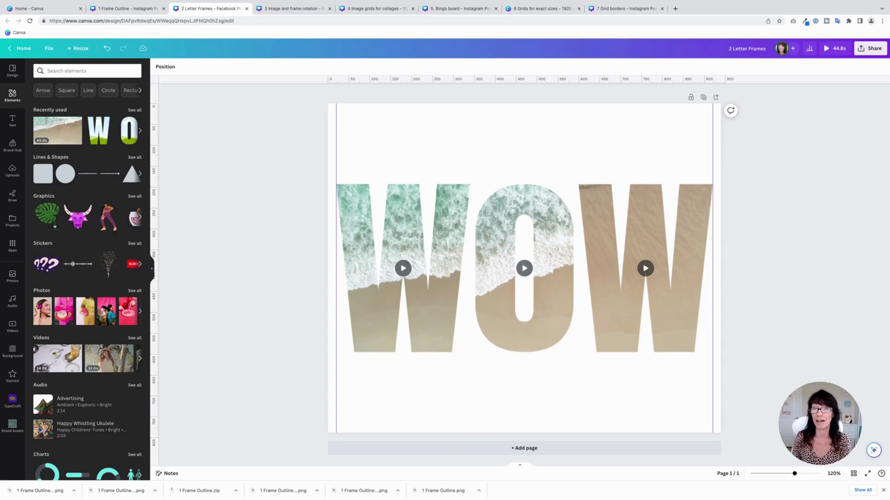
{"action": "key", "text": "ctrl+Tab"}
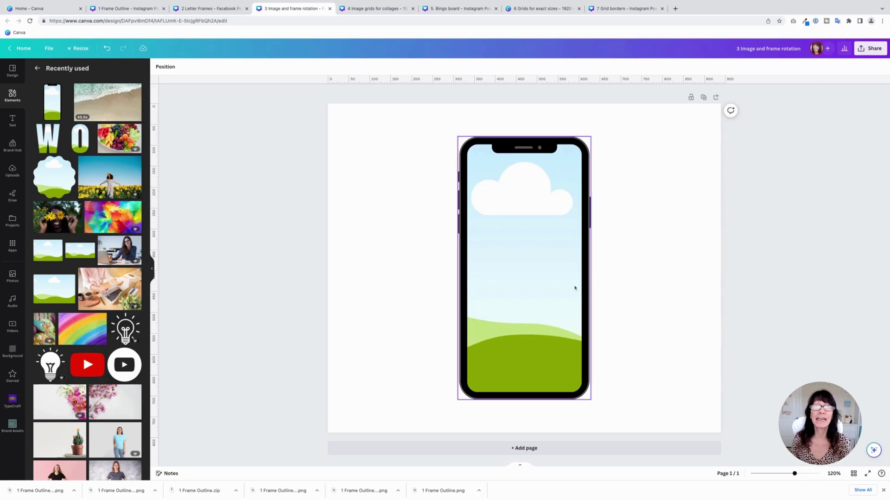
{"action": "left_click", "coordinate": [556, 292]}
{"action": "left_click_drag", "start_coordinate": [524, 415], "coordinate": [672, 267]}
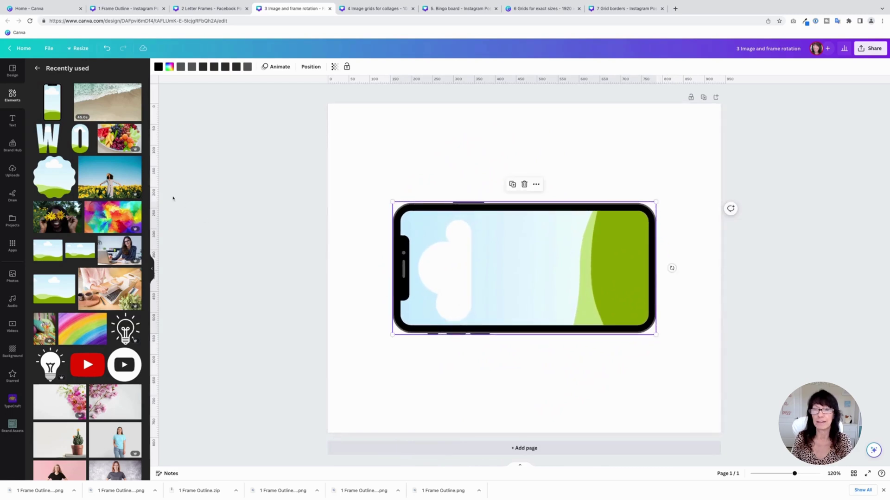
{"action": "left_click_drag", "start_coordinate": [109, 183], "coordinate": [524, 288]}
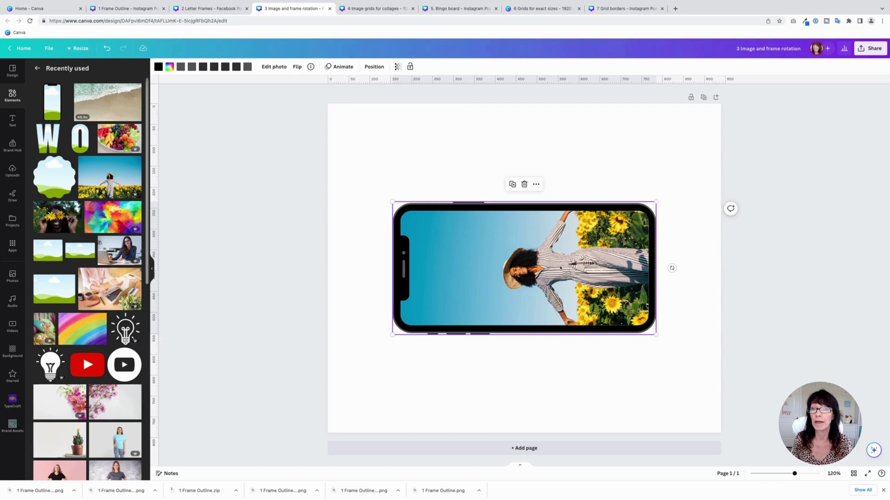
{"action": "left_click", "coordinate": [227, 187]}
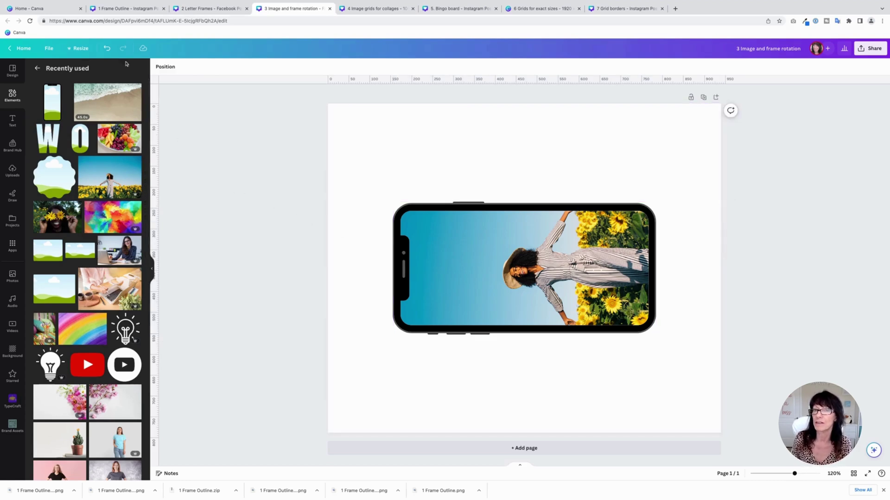
{"action": "left_click", "coordinate": [108, 52]}
{"action": "left_click", "coordinate": [108, 52]}
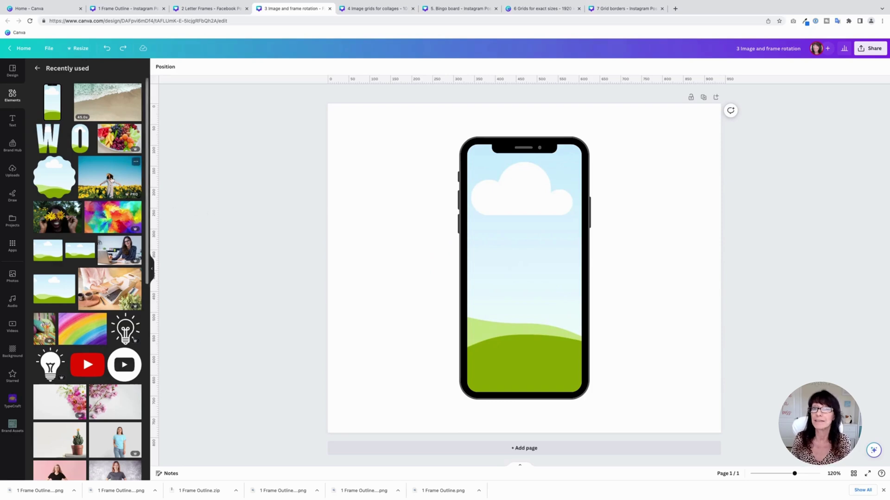
Step: Place the sunflower-field photo, rotated 90° clockwise, in the phone frame and turn the filled frame 90° counterclockwise to landscape
{"action": "left_click", "coordinate": [111, 179]}
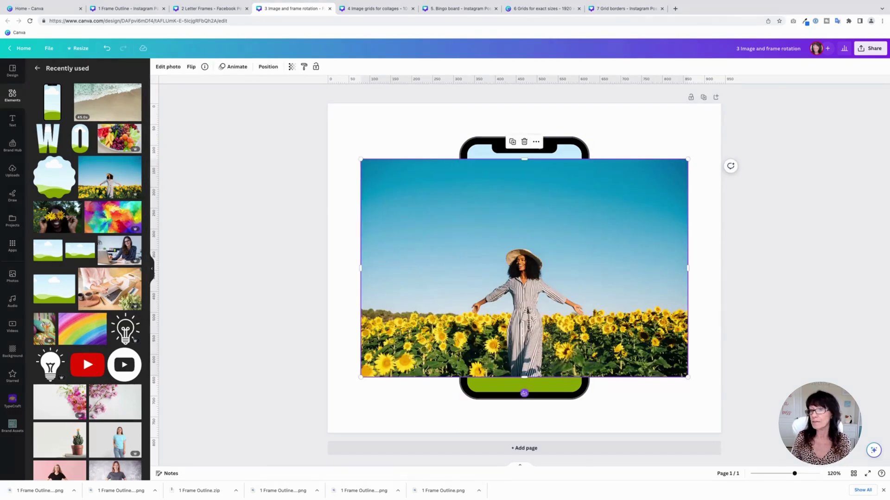
{"action": "left_click_drag", "start_coordinate": [524, 393], "coordinate": [403, 271]}
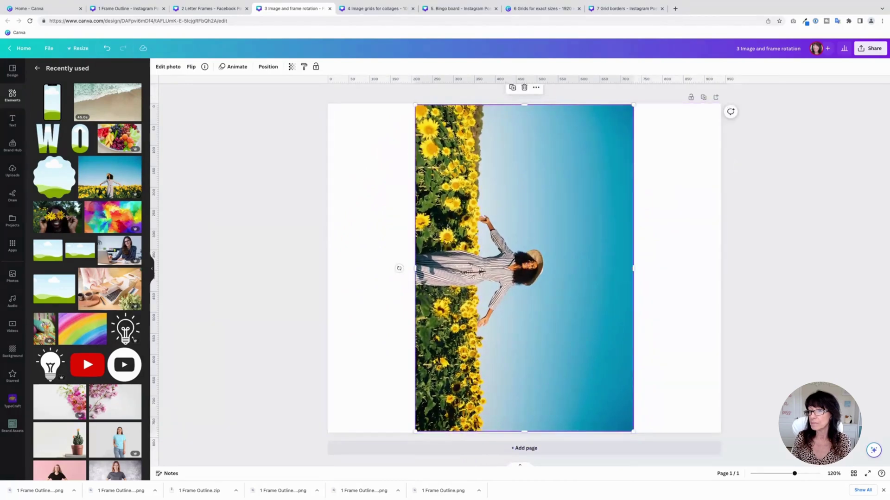
{"action": "left_click_drag", "start_coordinate": [449, 213], "coordinate": [484, 225]}
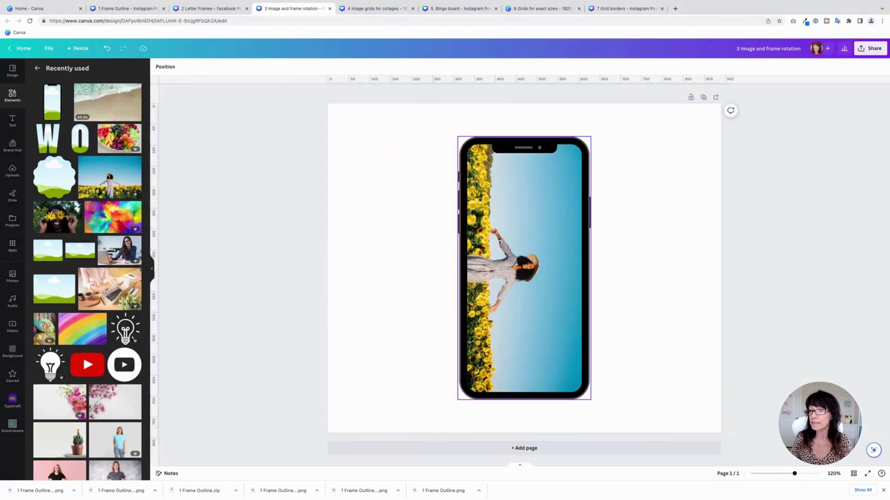
{"action": "left_click", "coordinate": [541, 344]}
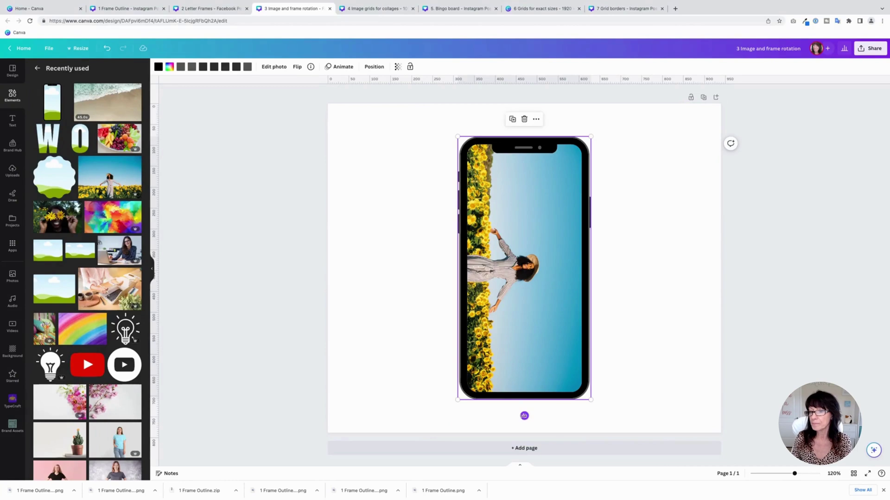
{"action": "left_click_drag", "start_coordinate": [524, 415], "coordinate": [658, 282]}
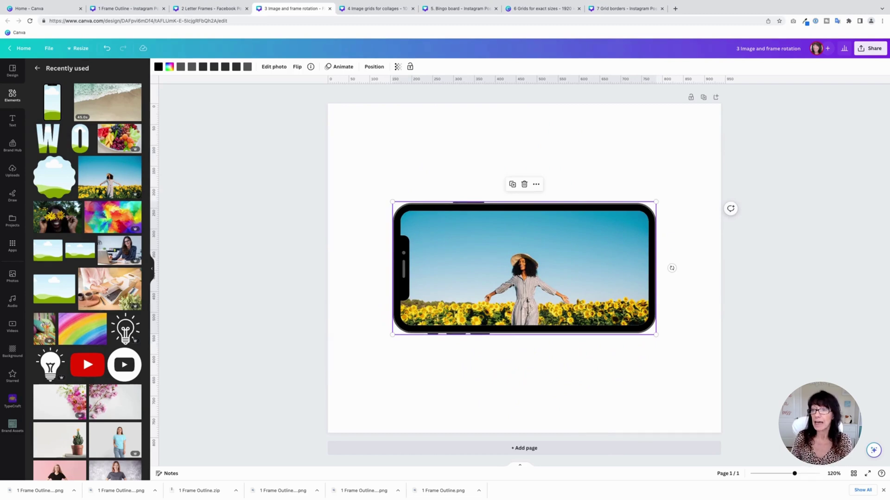
Step: Enlarge the sunflower-field photo inside the landscape phone frame, reposition it to centre the woman, apply the crop and deselect
{"action": "double_click", "coordinate": [520, 289]}
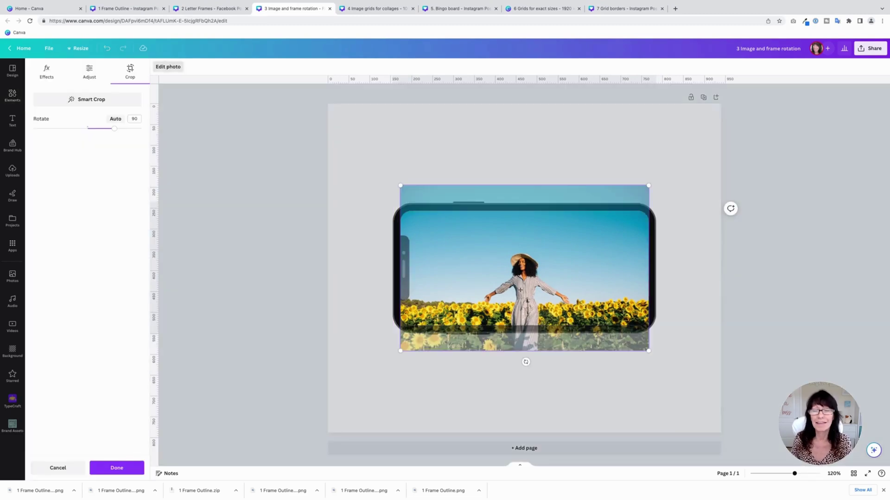
{"action": "left_click_drag", "start_coordinate": [523, 297], "coordinate": [522, 271]}
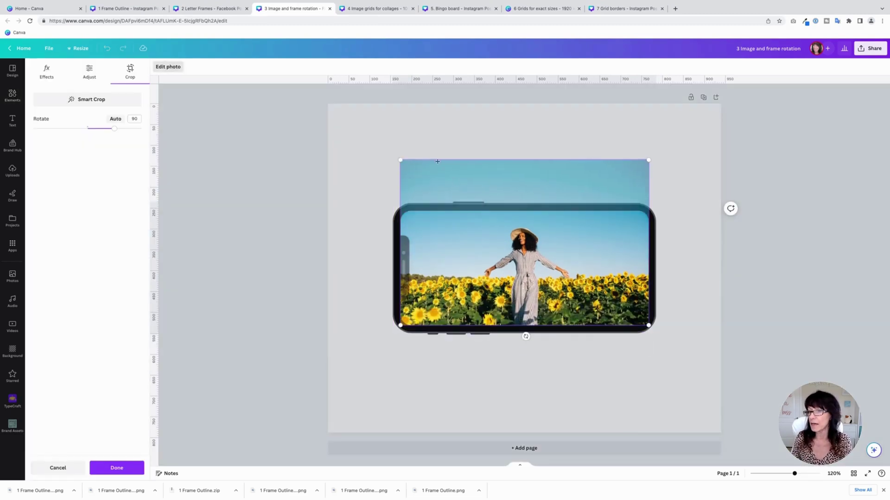
{"action": "left_click_drag", "start_coordinate": [400, 160], "coordinate": [367, 138]}
{"action": "left_click_drag", "start_coordinate": [491, 261], "coordinate": [504, 266]}
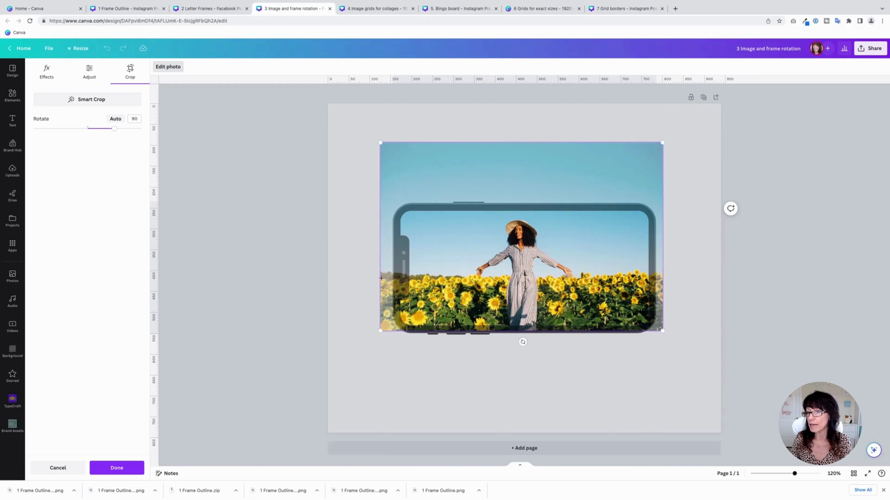
{"action": "left_click", "coordinate": [343, 278]}
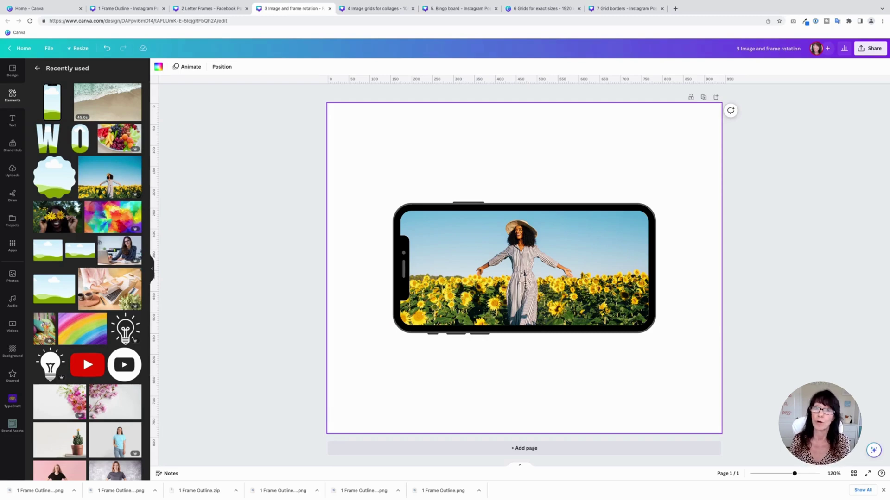
{"action": "left_click", "coordinate": [250, 233]}
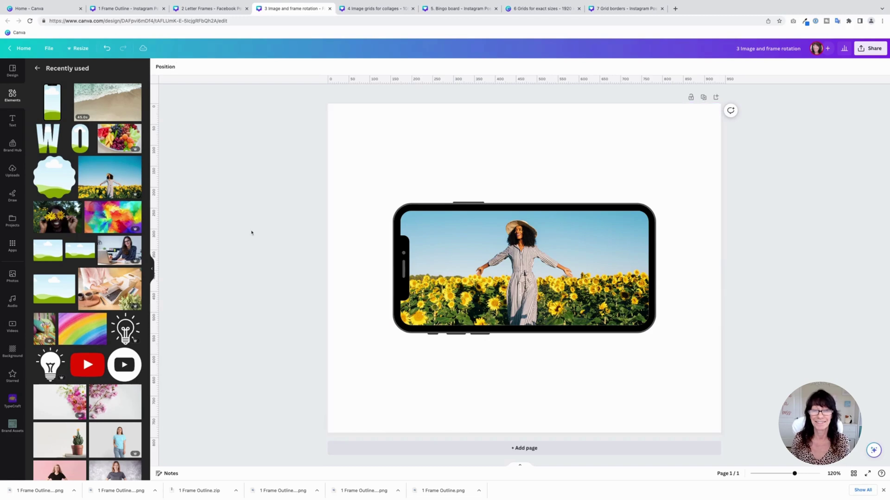
Step: Switch to the 4 Image grids for collages design and add a four-cell, two-by-two grid to the blank page
{"action": "key", "text": "ctrl+Tab"}
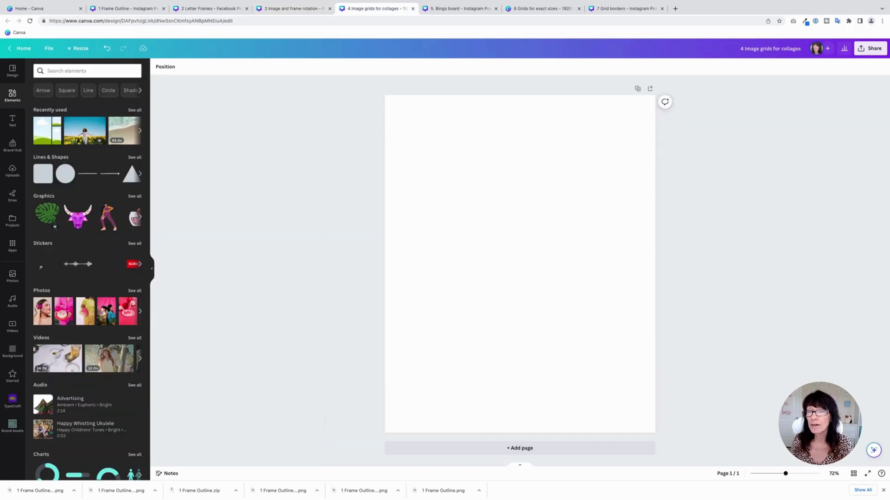
{"action": "scroll", "coordinate": [115, 214], "scroll_direction": "down", "scroll_amount": 10}
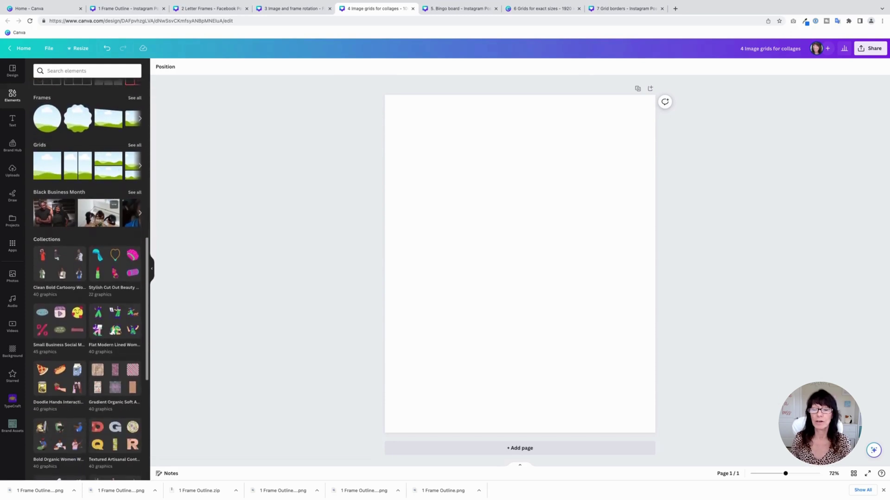
{"action": "left_click", "coordinate": [135, 145]}
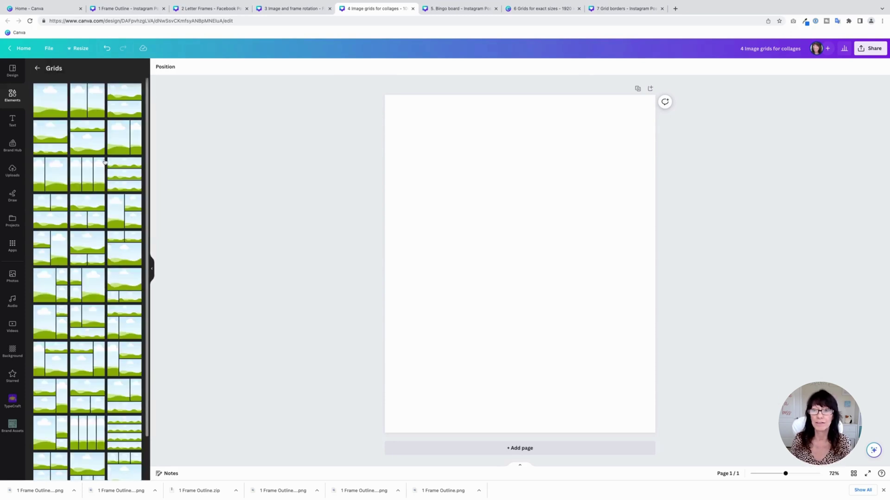
{"action": "scroll", "coordinate": [105, 161], "scroll_direction": "down", "scroll_amount": 5}
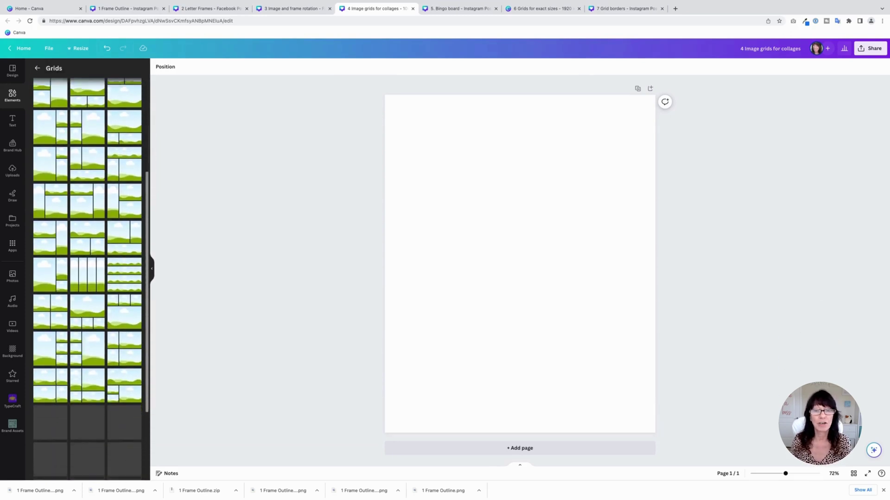
{"action": "scroll", "coordinate": [91, 278], "scroll_direction": "down", "scroll_amount": 1}
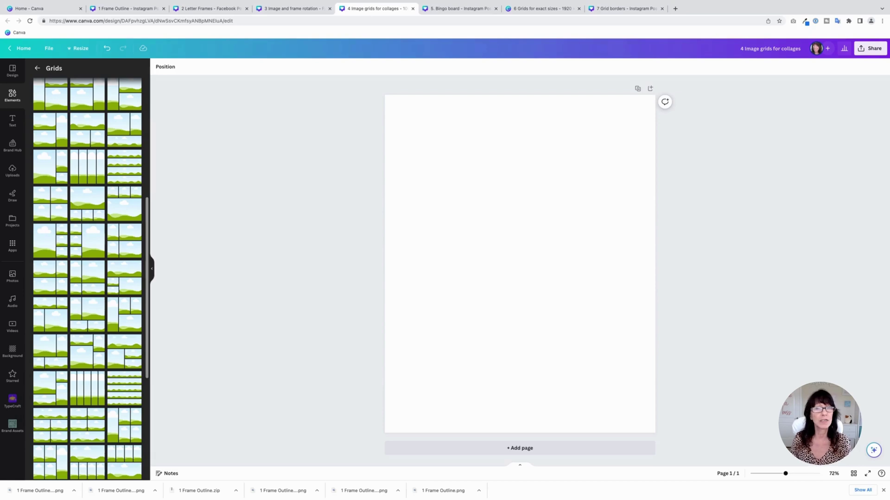
{"action": "left_click", "coordinate": [50, 203]}
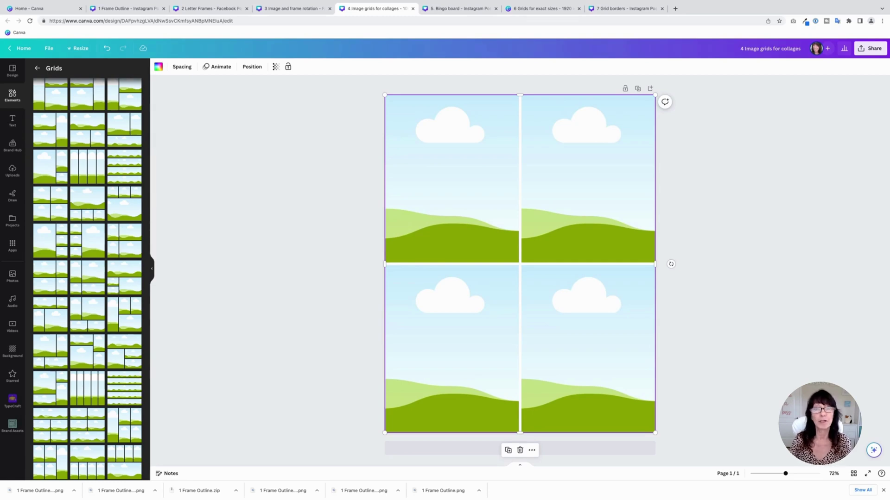
Step: Try a grid spacing of 0 on the four-cell grid and reopen a narrow gap between its cells
{"action": "left_click_drag", "start_coordinate": [520, 95], "coordinate": [519, 95]}
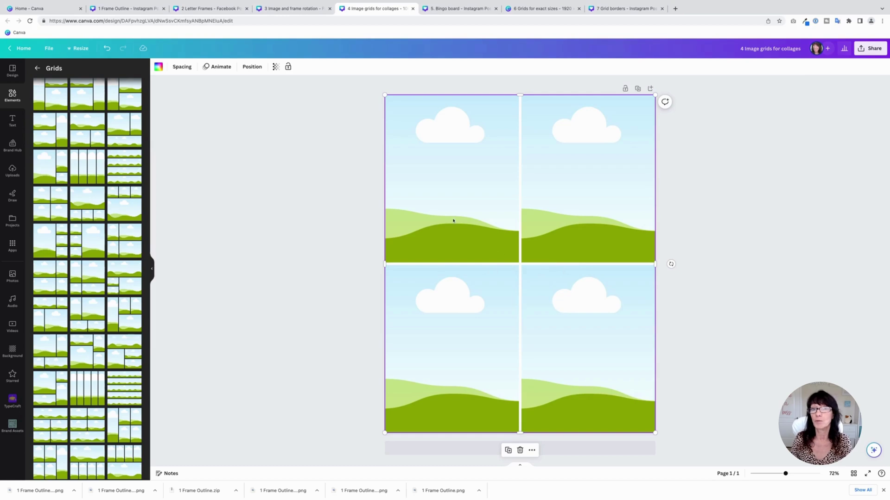
{"action": "left_click", "coordinate": [182, 67]}
{"action": "left_click_drag", "start_coordinate": [184, 96], "coordinate": [183, 97]}
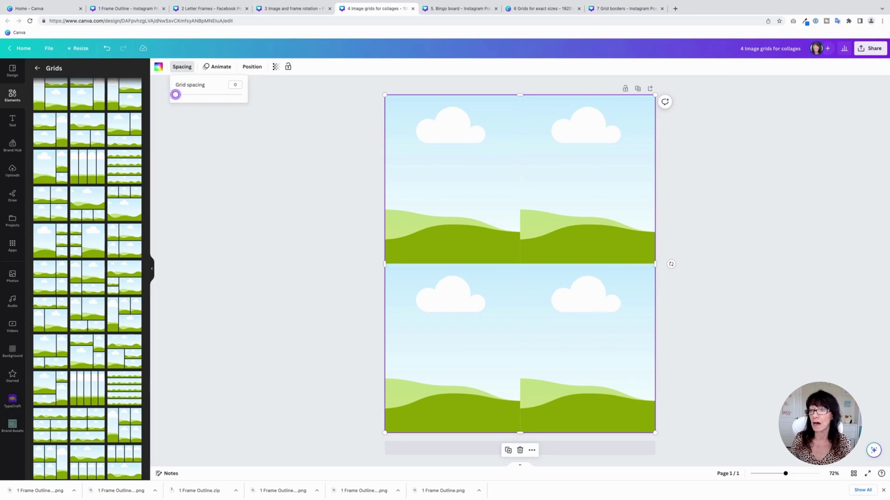
{"action": "mouse_move", "coordinate": [175, 94]}
{"action": "left_mouse_down"}
{"action": "mouse_move", "coordinate": [212, 95]}
{"action": "mouse_move", "coordinate": [184, 94]}
{"action": "left_mouse_up"}
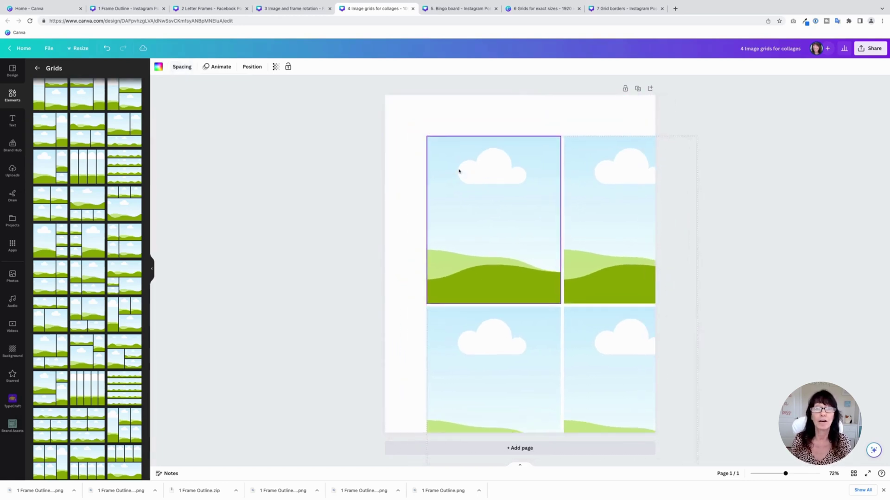
Step: Colour the page background salmon pink from the brand palette and move the offset grid back to fill the page
{"action": "left_click", "coordinate": [399, 126]}
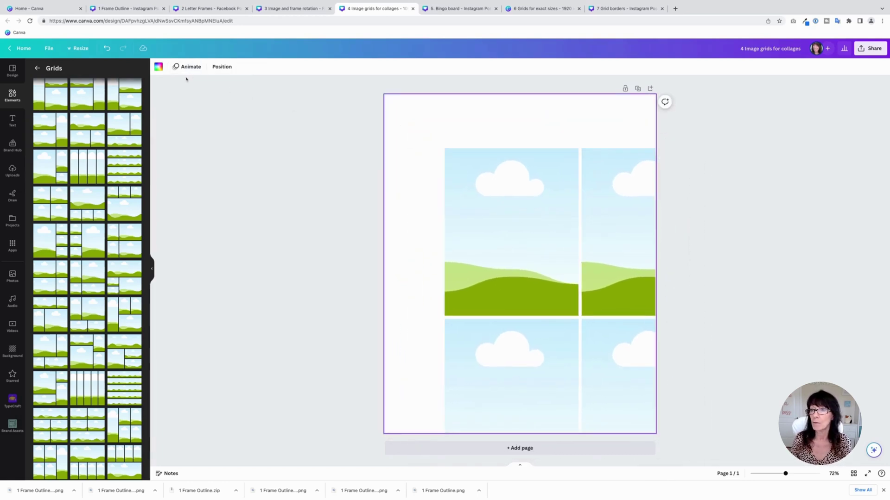
{"action": "left_click", "coordinate": [158, 66]}
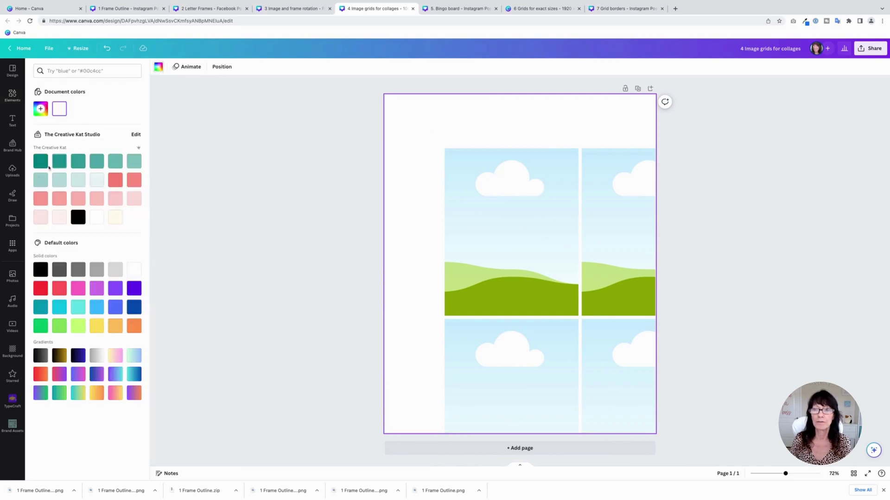
{"action": "left_click", "coordinate": [61, 200]}
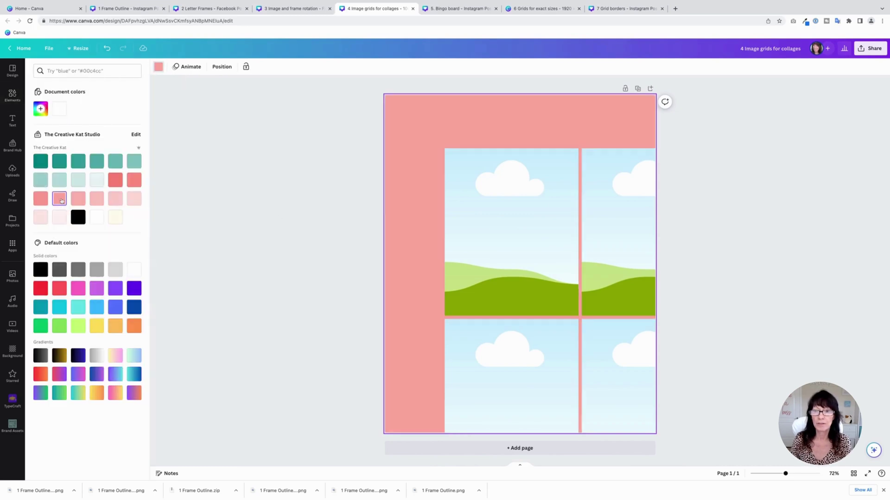
{"action": "left_click", "coordinate": [548, 224]}
{"action": "left_click_drag", "start_coordinate": [548, 224], "coordinate": [543, 230]}
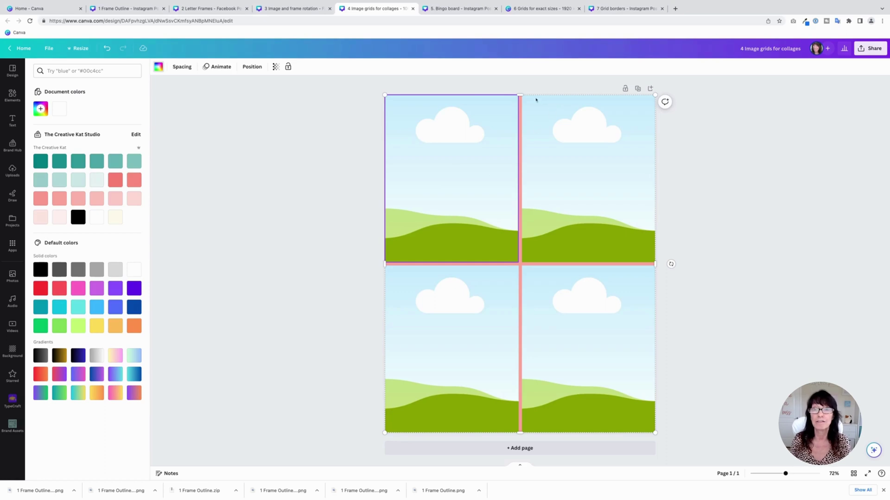
Step: Shrink the four-cell grid from its top edge and fill the freed strip with a single-cell grid, leaving a narrow pink gap
{"action": "left_click_drag", "start_coordinate": [519, 95], "coordinate": [519, 182]}
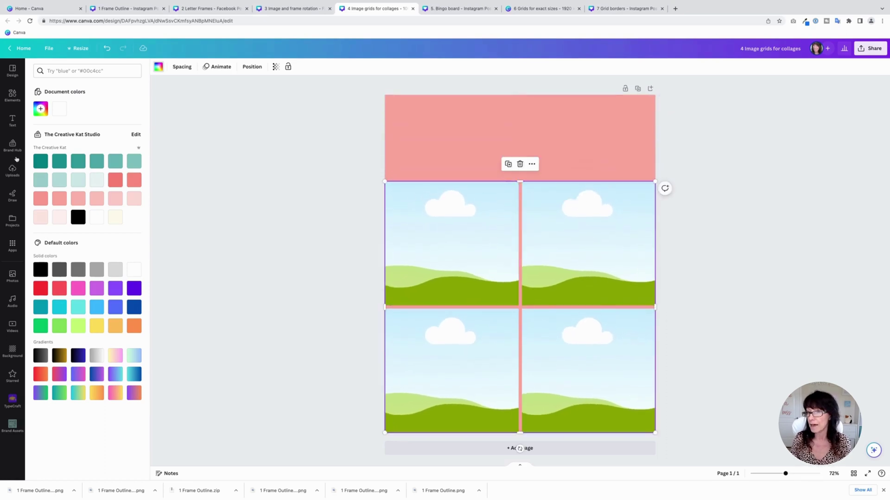
{"action": "left_click", "coordinate": [12, 96]}
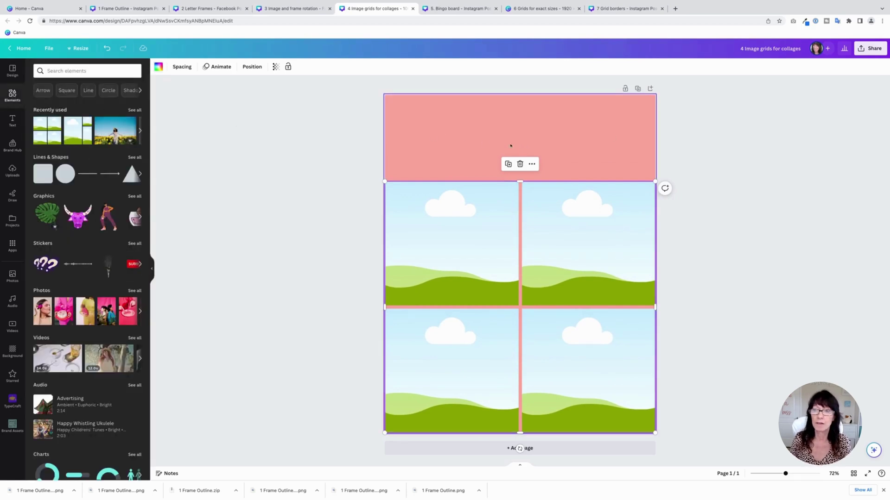
{"action": "scroll", "coordinate": [111, 204], "scroll_direction": "down", "scroll_amount": 15}
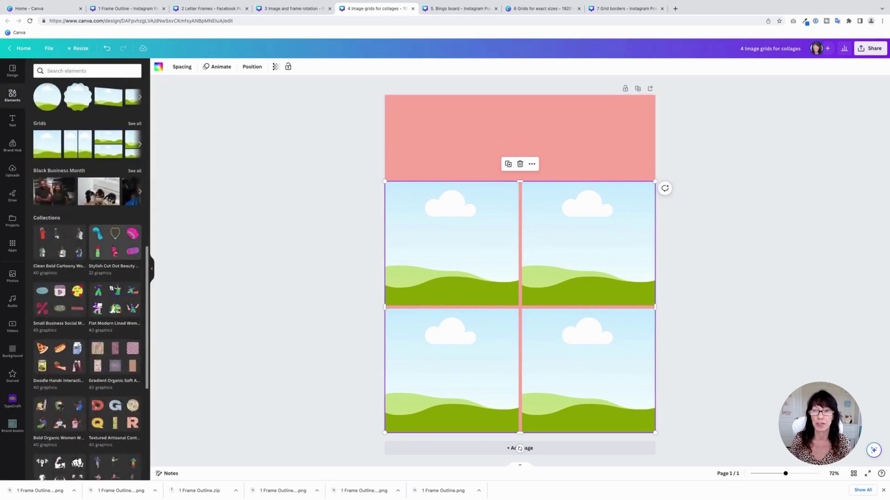
{"action": "scroll", "coordinate": [138, 154], "scroll_direction": "up", "scroll_amount": 1}
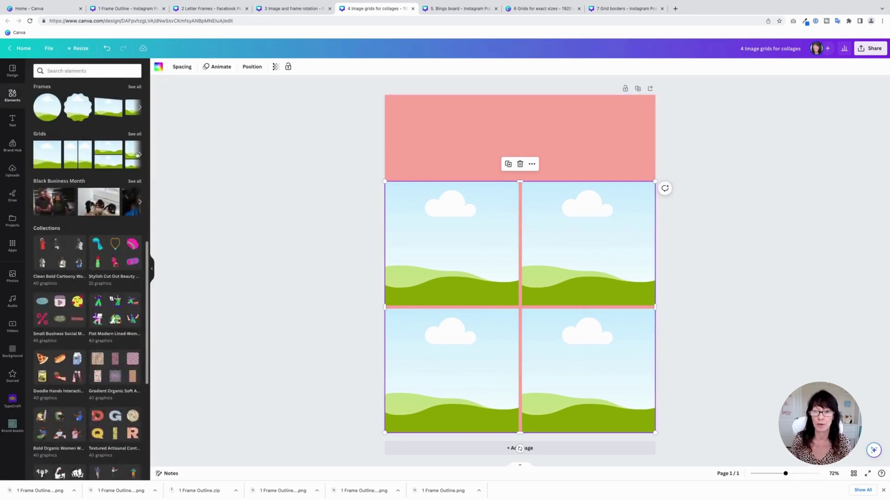
{"action": "left_click", "coordinate": [47, 161]}
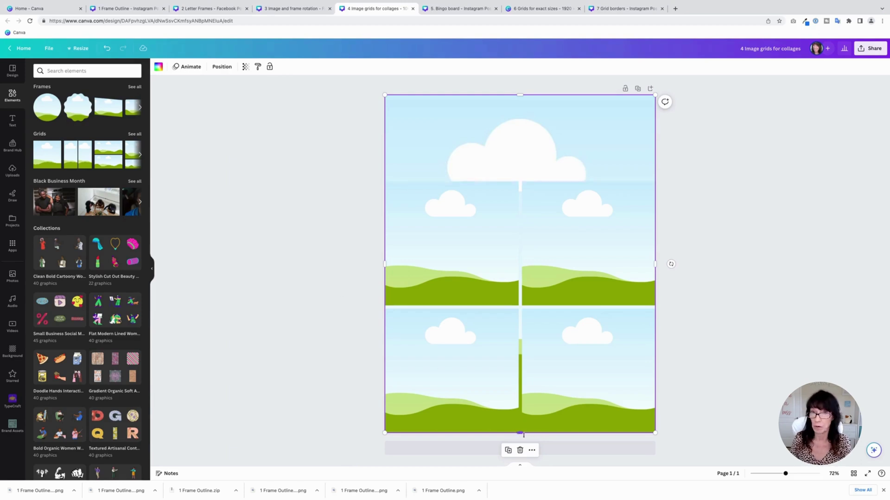
{"action": "left_click_drag", "start_coordinate": [520, 432], "coordinate": [522, 435]}
{"action": "left_click_drag", "start_coordinate": [520, 330], "coordinate": [520, 179]}
{"action": "left_click", "coordinate": [304, 225]}
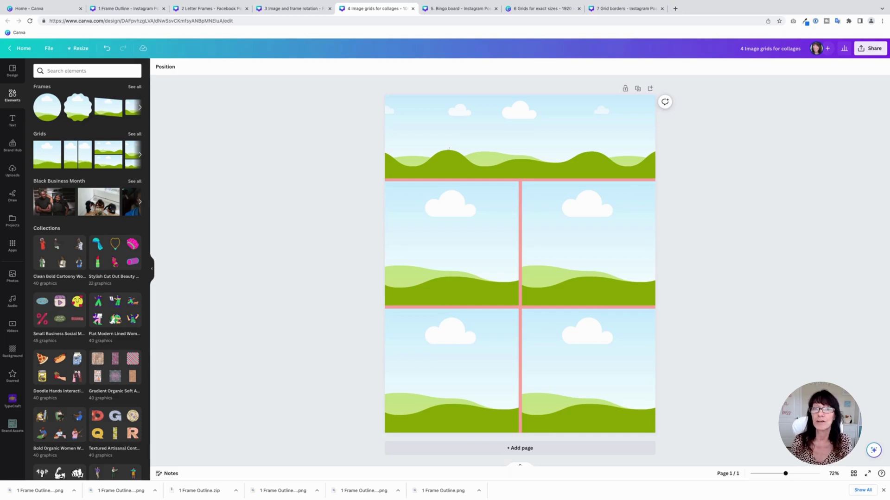
Step: Switch to the 5. Bingo board design and add a four-by-four grid to the blank page
{"action": "left_click", "coordinate": [496, 246]}
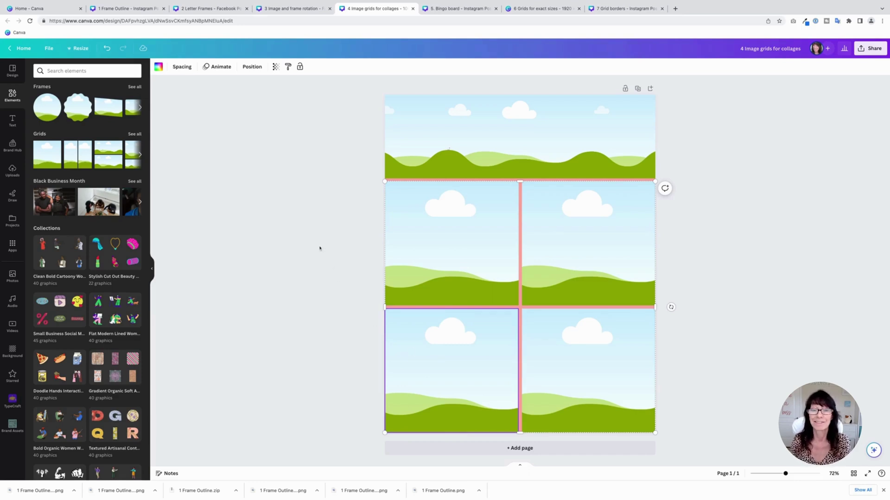
{"action": "key", "text": "ctrl+Tab"}
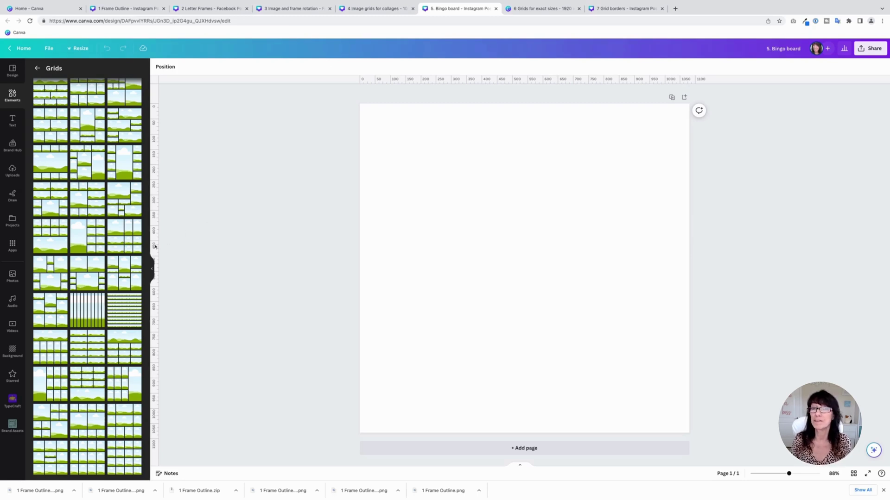
{"action": "left_click", "coordinate": [123, 459]}
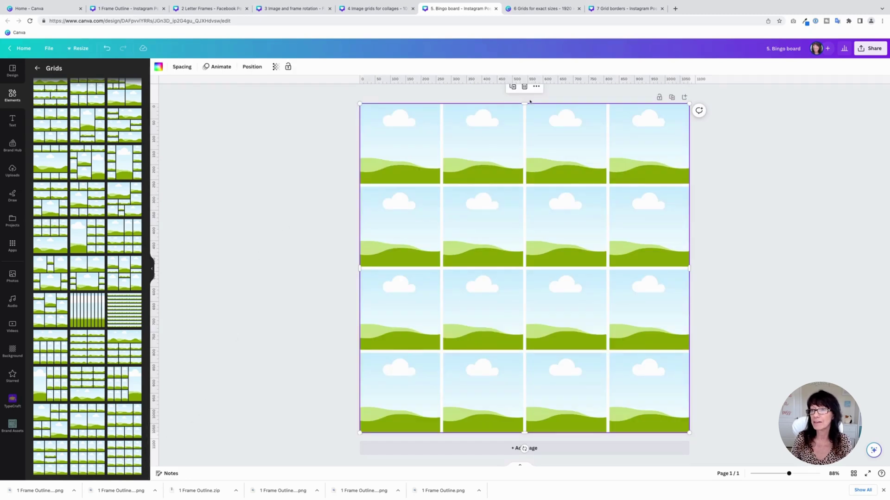
Step: Shrink the four-by-four grid to leave a header strip above it and narrow margins on the other three sides
{"action": "left_click_drag", "start_coordinate": [526, 103], "coordinate": [524, 143]}
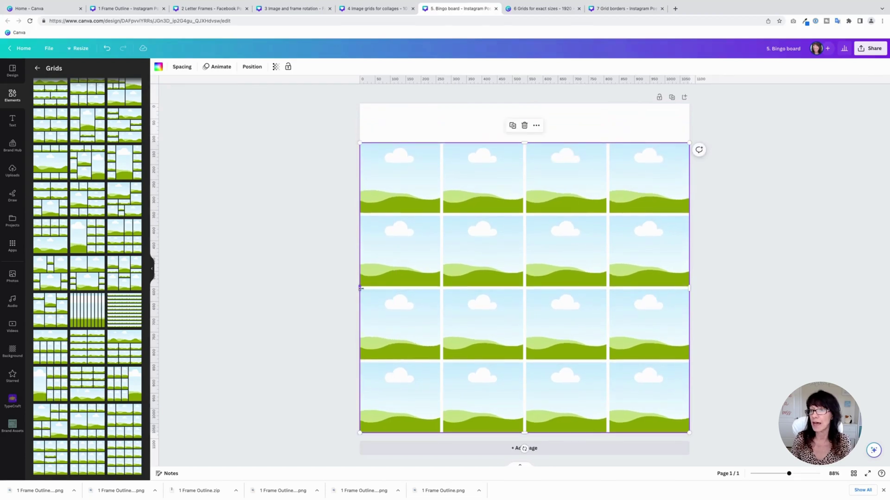
{"action": "left_click_drag", "start_coordinate": [360, 288], "coordinate": [368, 289]}
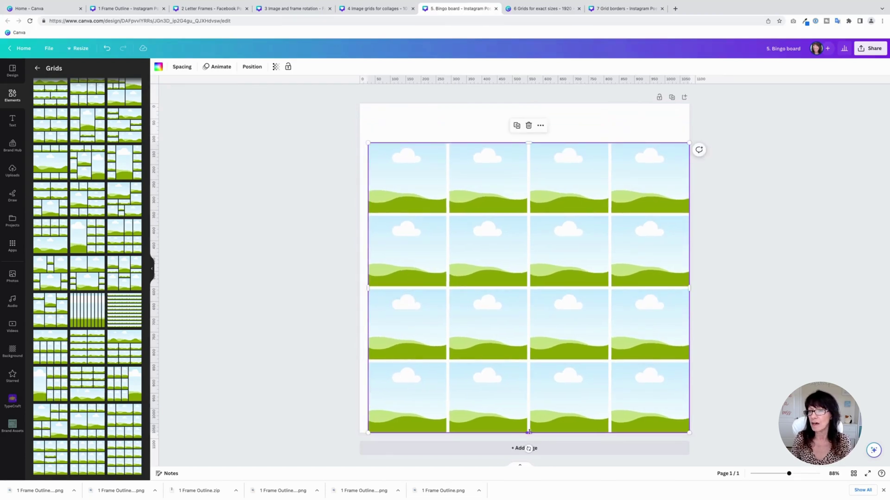
{"action": "mouse_move", "coordinate": [528, 433]}
{"action": "left_mouse_down"}
{"action": "mouse_move", "coordinate": [528, 421]}
{"action": "mouse_move", "coordinate": [529, 431]}
{"action": "left_mouse_up"}
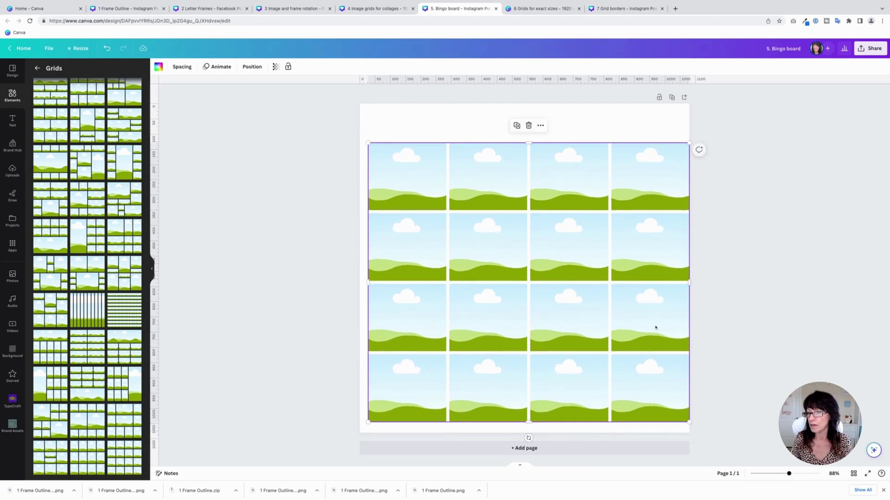
{"action": "left_click_drag", "start_coordinate": [689, 280], "coordinate": [688, 281]}
Step: Colour the bingo board's page background light teal from the brand palette
{"action": "left_click", "coordinate": [392, 123]}
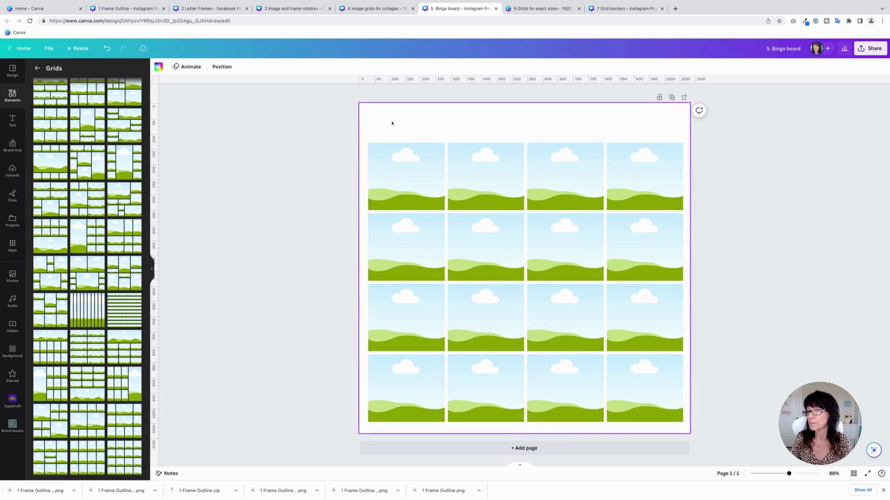
{"action": "left_click", "coordinate": [158, 67]}
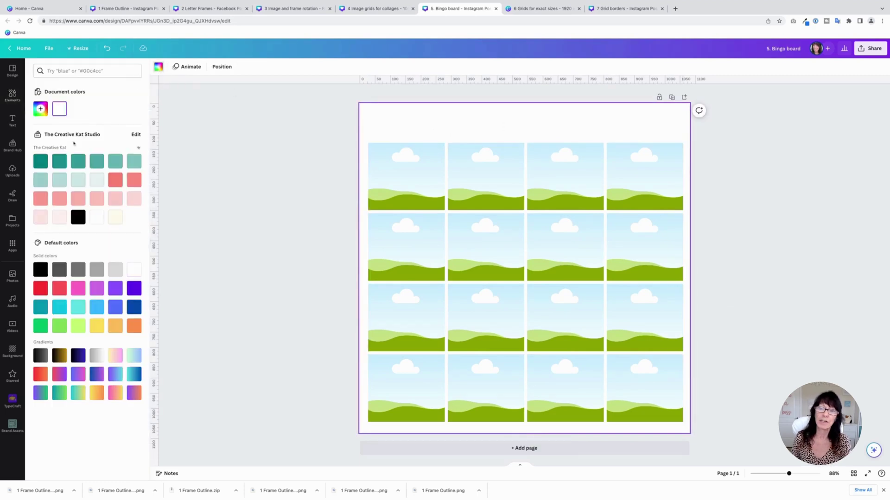
{"action": "left_click", "coordinate": [40, 179]}
{"action": "left_click", "coordinate": [228, 147]}
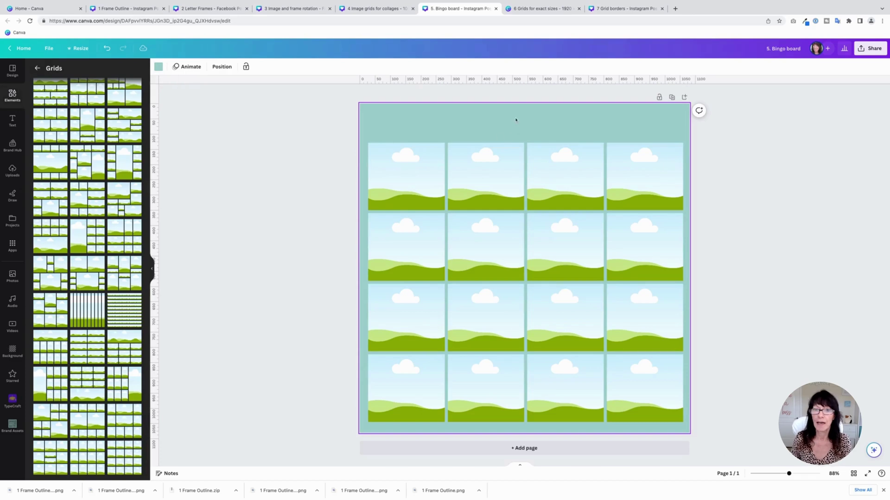
Step: Add a BINGO text heading and place it centred in the header strip above the grid
{"action": "key", "text": "t"}
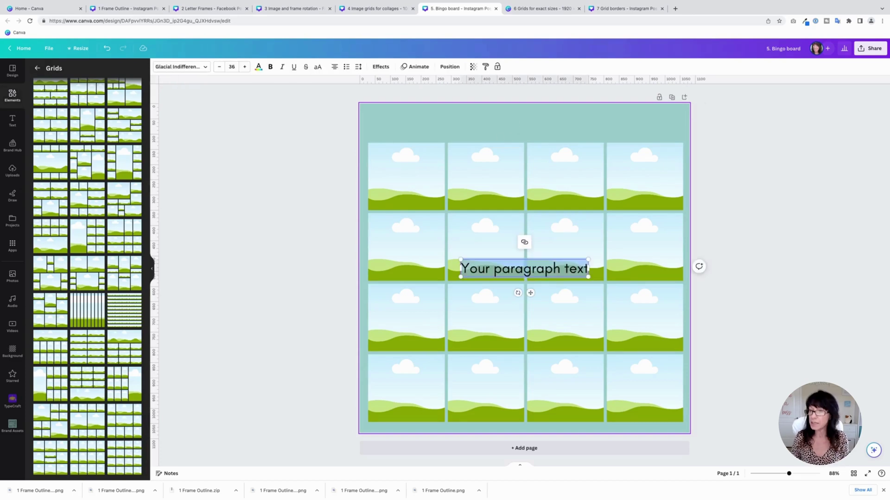
{"action": "type", "text": "BINGO"}
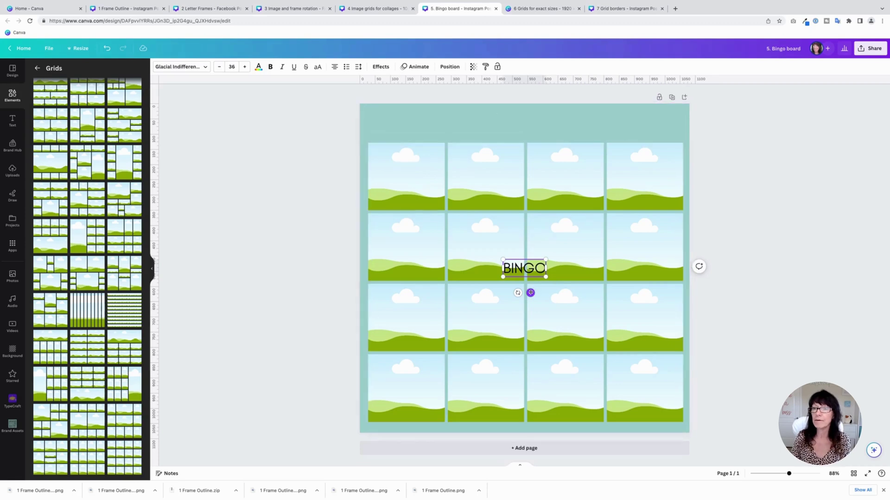
{"action": "left_click_drag", "start_coordinate": [530, 292], "coordinate": [534, 245]}
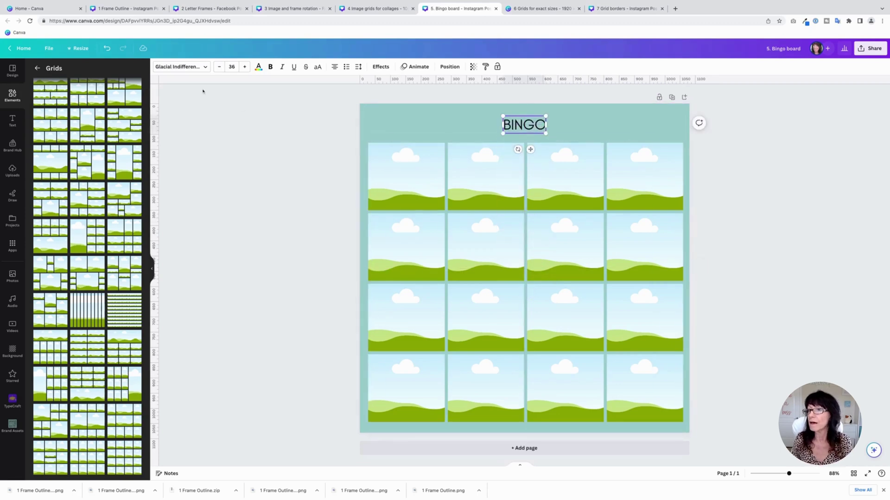
Step: Set the BINGO heading in League Spartan and enlarge it to about size 68.7 to fill the header strip's height
{"action": "left_click", "coordinate": [188, 67]}
{"action": "left_click", "coordinate": [68, 159]}
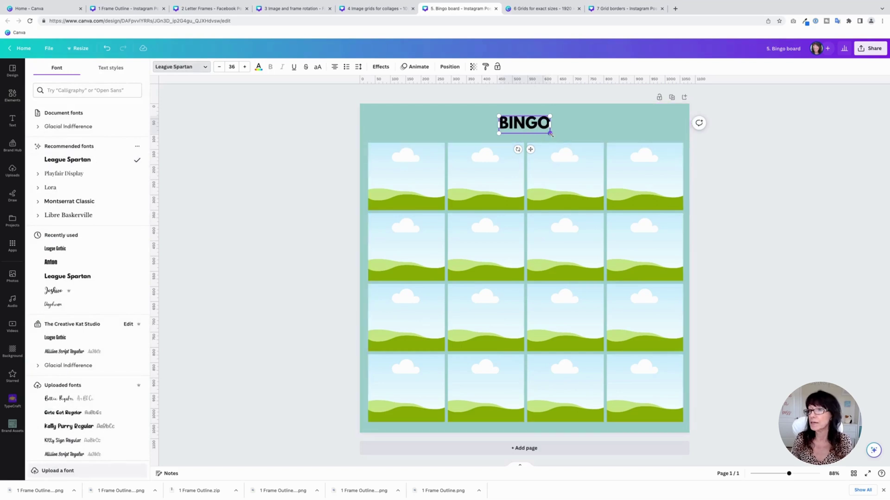
{"action": "left_click_drag", "start_coordinate": [550, 133], "coordinate": [574, 141]}
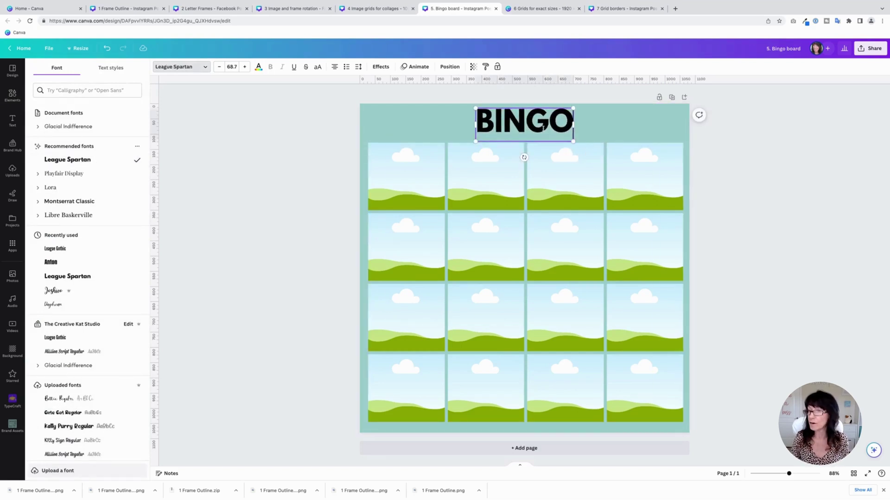
{"action": "left_click", "coordinate": [543, 128]}
{"action": "key", "text": "Escape"}
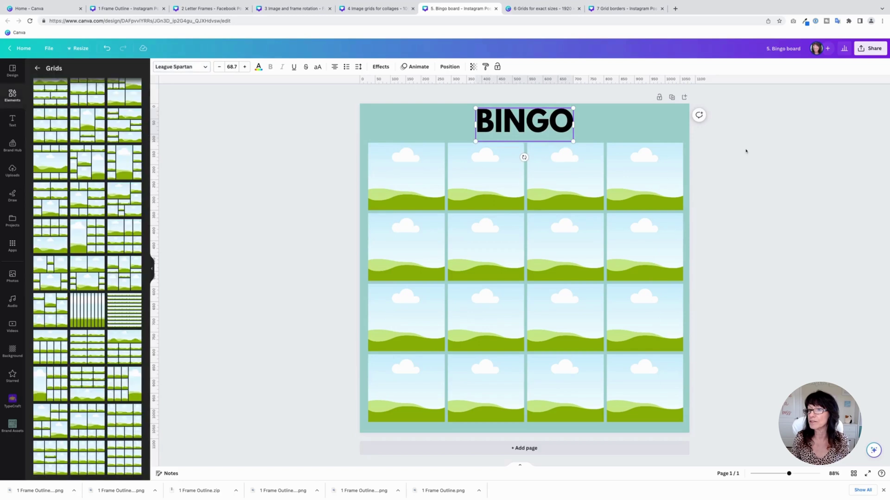
{"action": "left_click", "coordinate": [336, 172]}
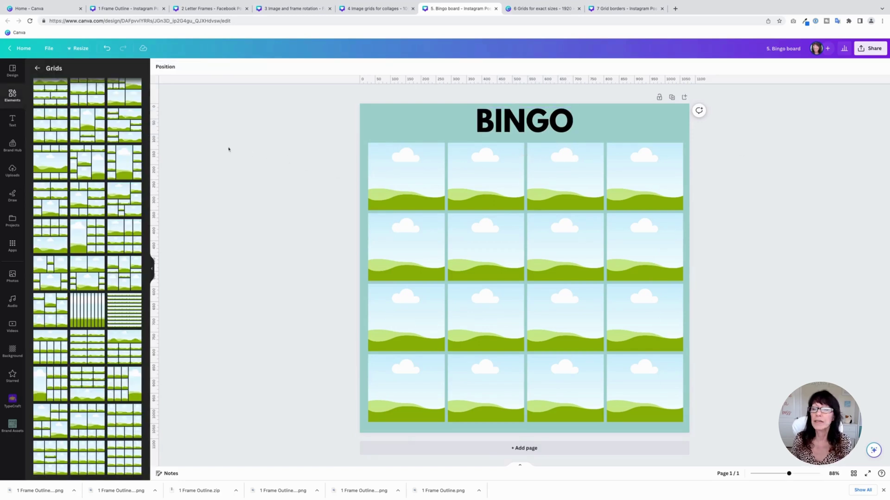
Step: Search the elements library for skin care products and limit the results to photos
{"action": "left_click", "coordinate": [37, 68]}
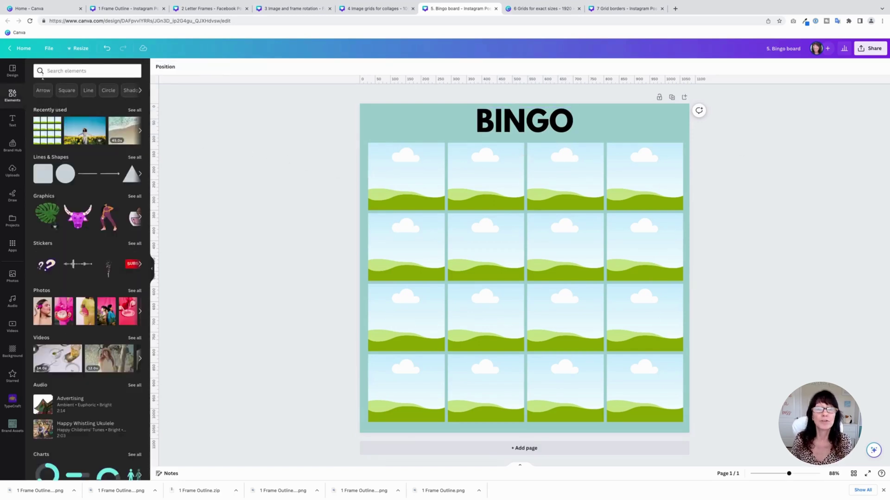
{"action": "left_click", "coordinate": [74, 70]}
{"action": "left_click", "coordinate": [69, 100]}
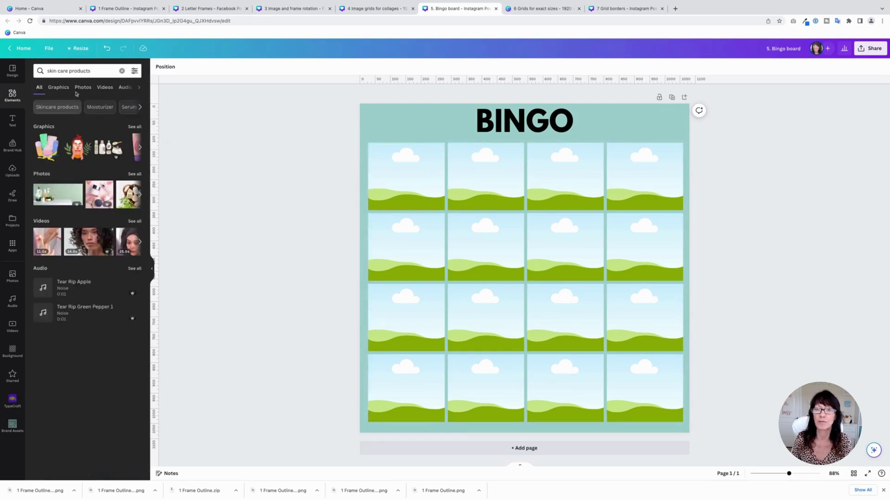
{"action": "left_click", "coordinate": [81, 88]}
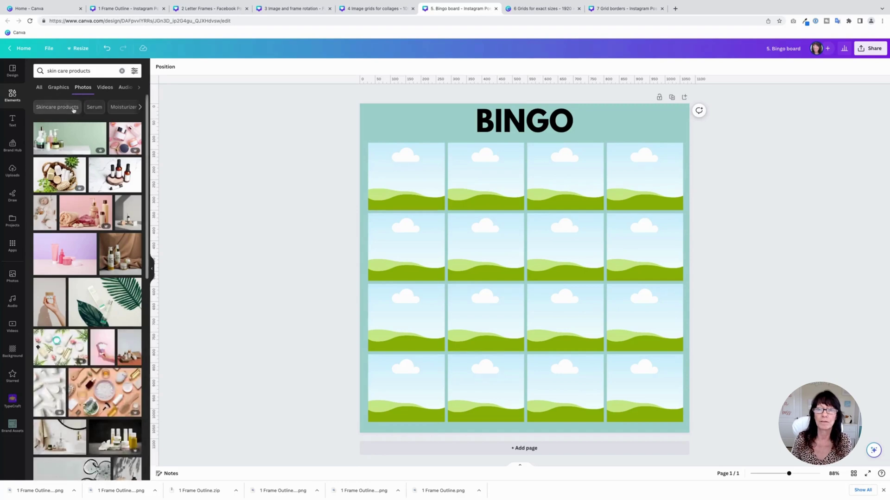
Step: Fill cells one and two of row one, two and three of row two, and one of row three with skin care photos
{"action": "left_click_drag", "start_coordinate": [126, 138], "coordinate": [406, 176]}
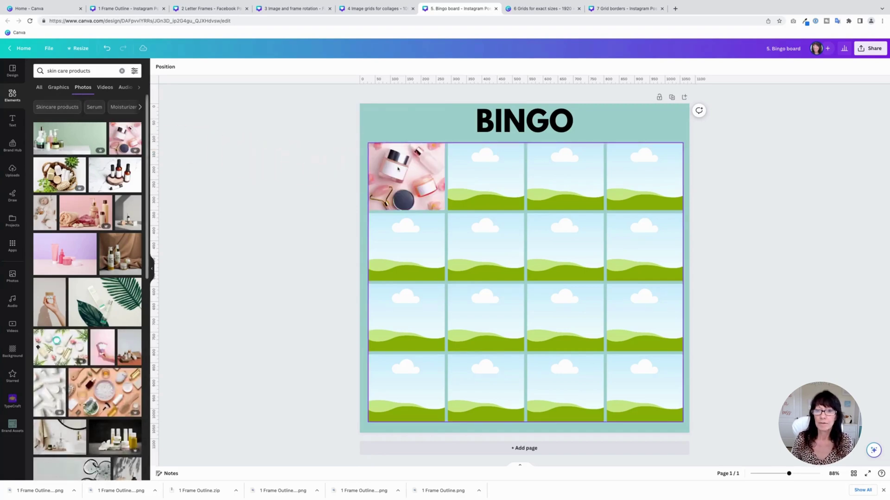
{"action": "left_click", "coordinate": [60, 256]}
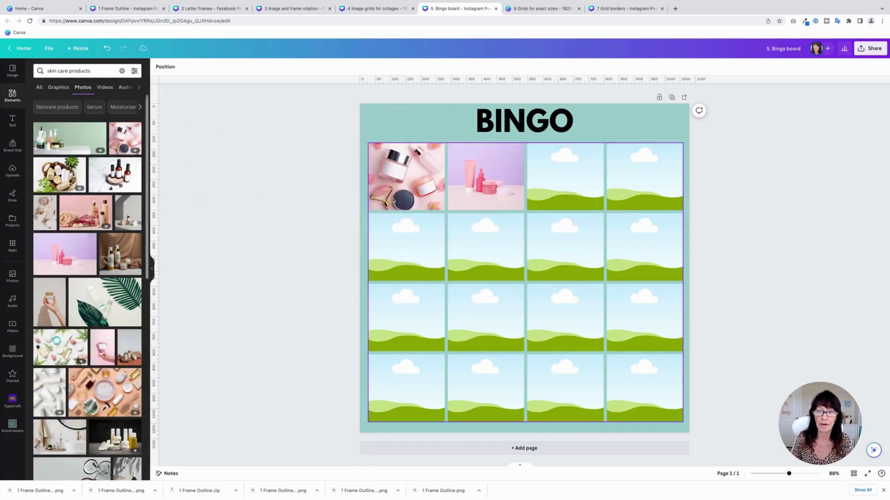
{"action": "left_click", "coordinate": [92, 212]}
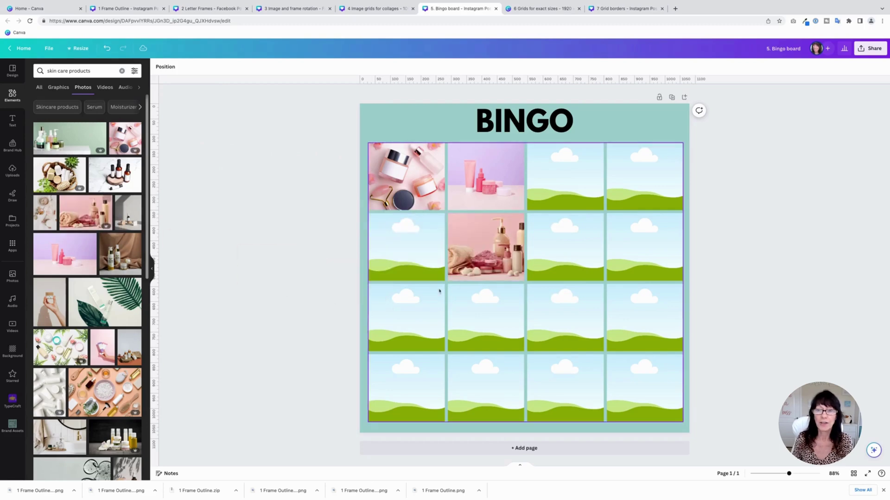
{"action": "left_click", "coordinate": [103, 350]}
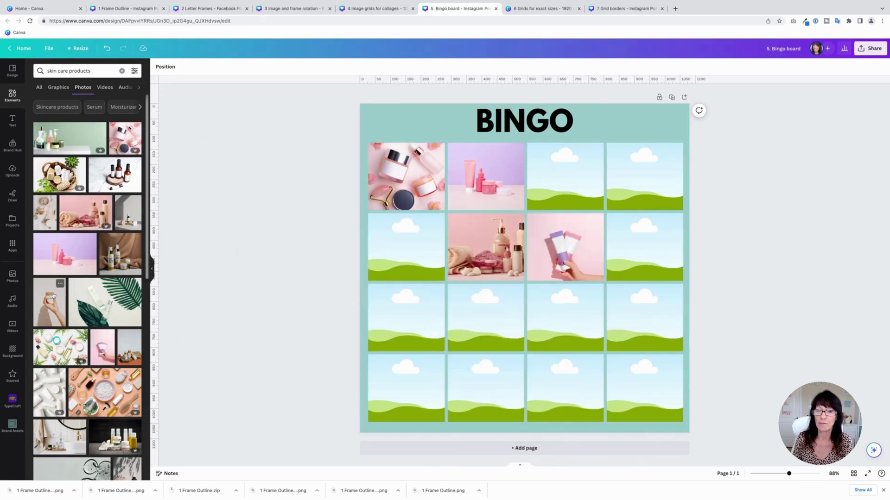
{"action": "left_click_drag", "start_coordinate": [55, 285], "coordinate": [407, 317]}
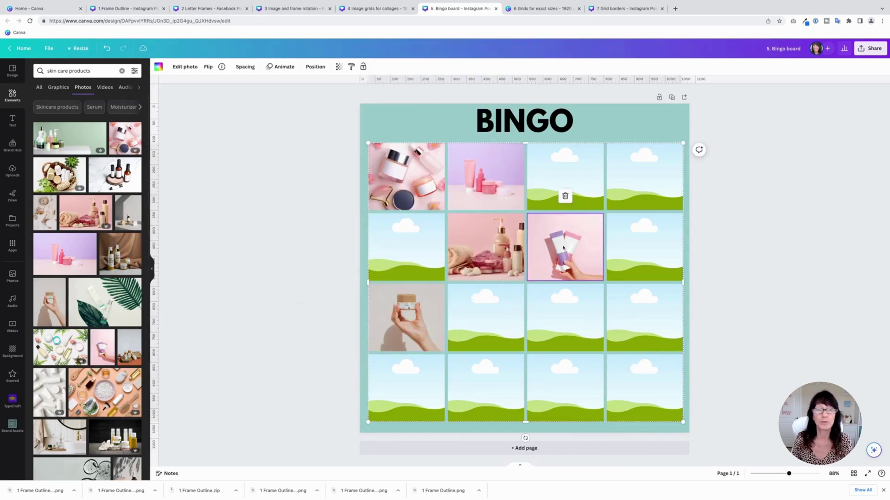
Step: Enlarge the photo of the hand holding tubes inside its grid cell and reposition it so the tubes fill the cell
{"action": "double_click", "coordinate": [563, 248]}
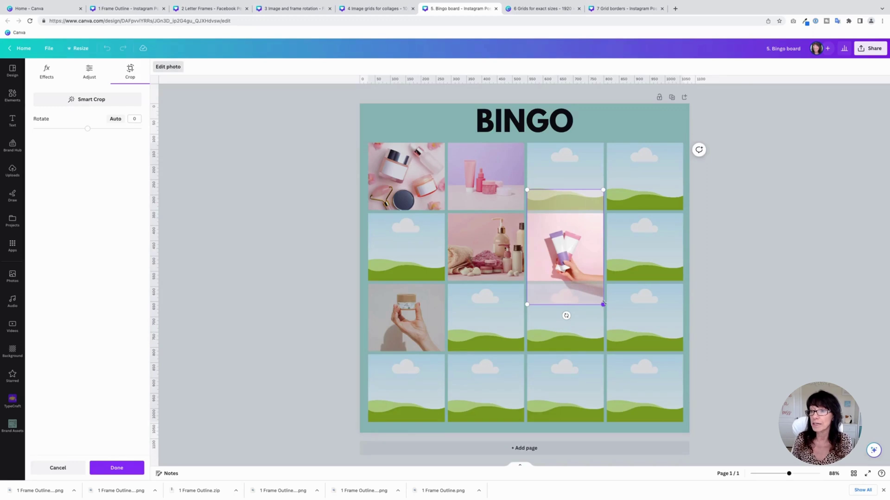
{"action": "left_click_drag", "start_coordinate": [603, 304], "coordinate": [631, 345]}
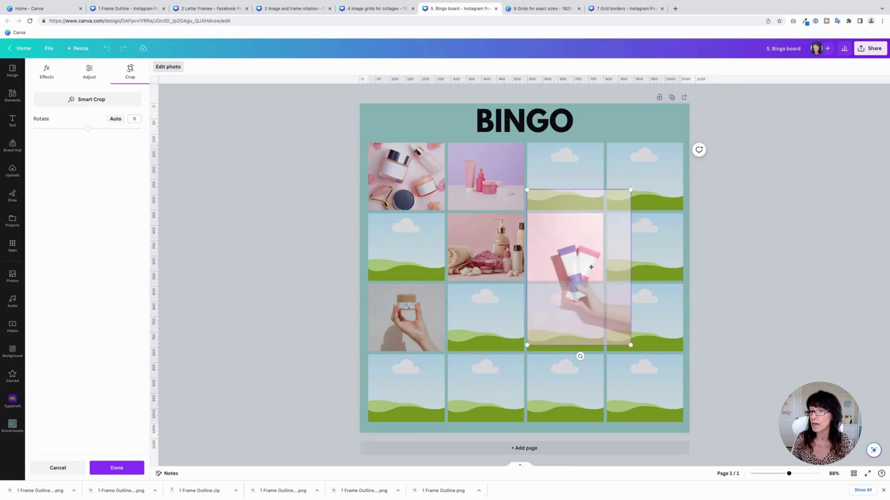
{"action": "left_click_drag", "start_coordinate": [591, 267], "coordinate": [576, 242]}
{"action": "key", "text": "Escape"}
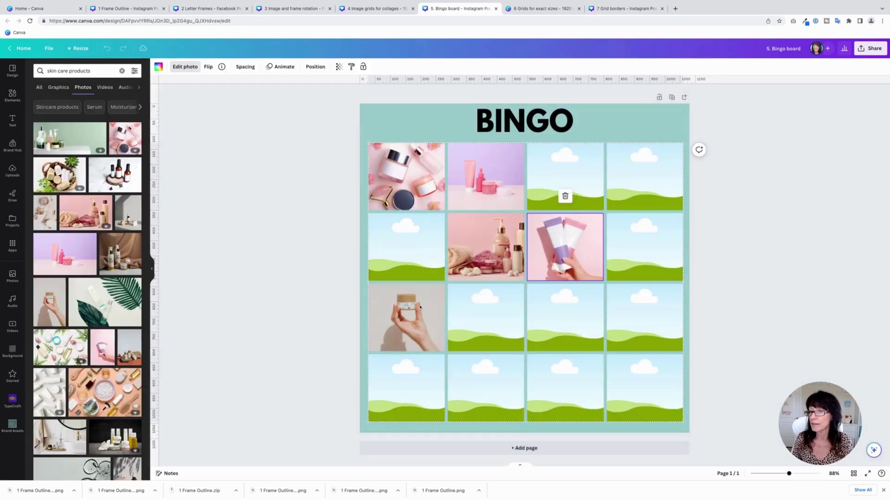
Step: Enlarge the photo of the hand holding a jar inside its grid cell and centre the jar in it
{"action": "double_click", "coordinate": [420, 307]}
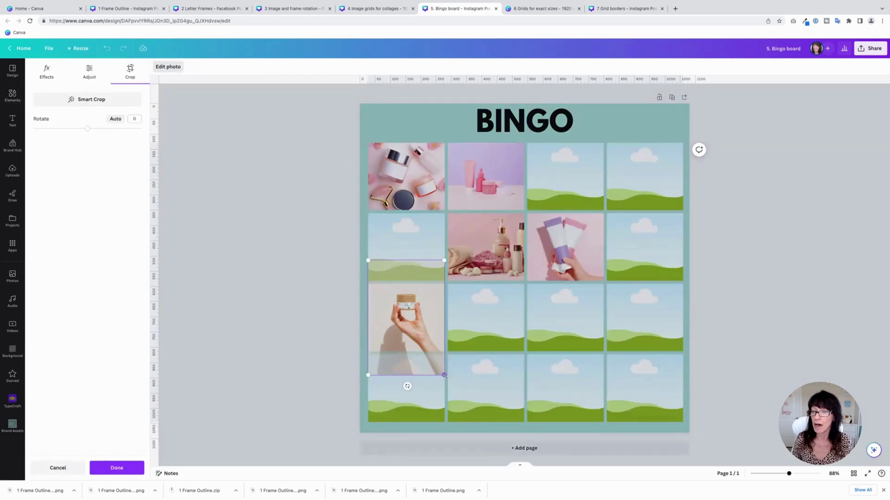
{"action": "left_click_drag", "start_coordinate": [443, 375], "coordinate": [473, 419]}
{"action": "left_click_drag", "start_coordinate": [446, 340], "coordinate": [430, 327]}
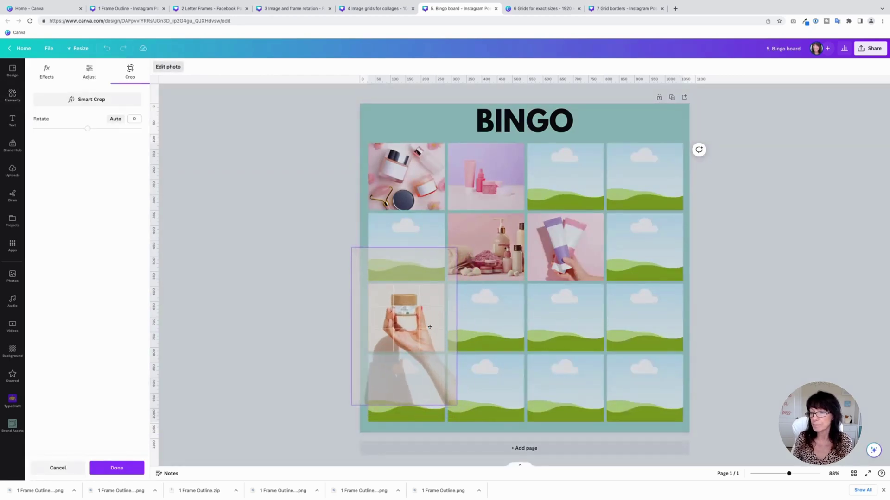
{"action": "left_click", "coordinate": [255, 278]}
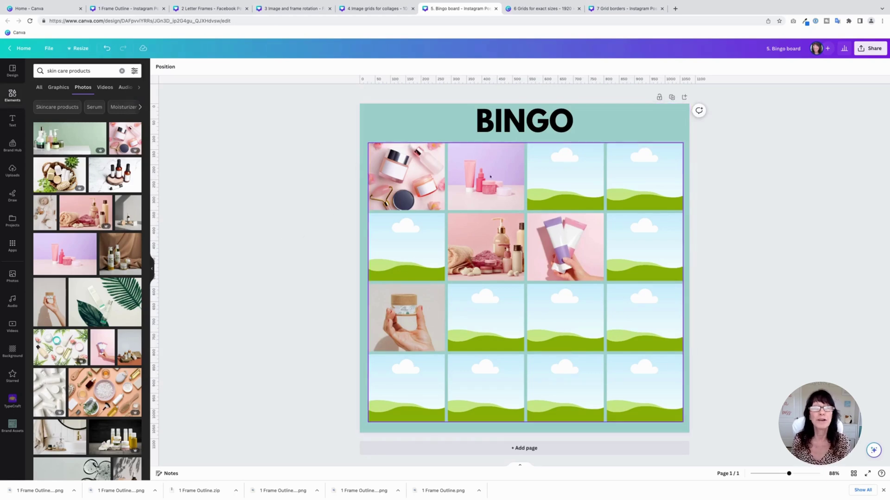
Step: Add the number 1 as size 42 text in the upper-left corner of the first photo cell
{"action": "key", "text": "t"}
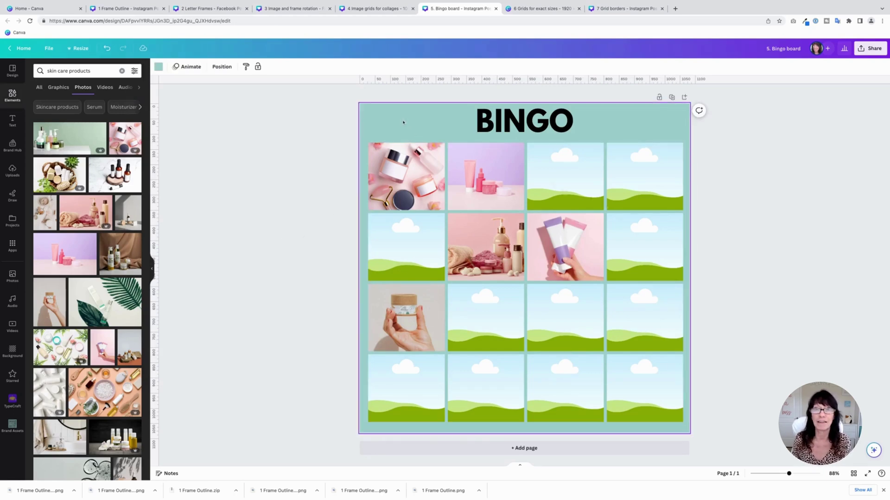
{"action": "type", "text": "1"}
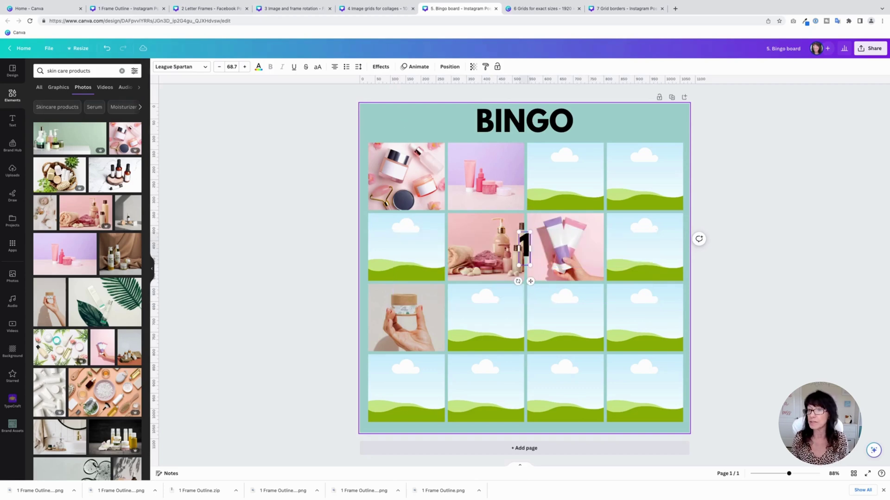
{"action": "left_click_drag", "start_coordinate": [531, 282], "coordinate": [388, 196]}
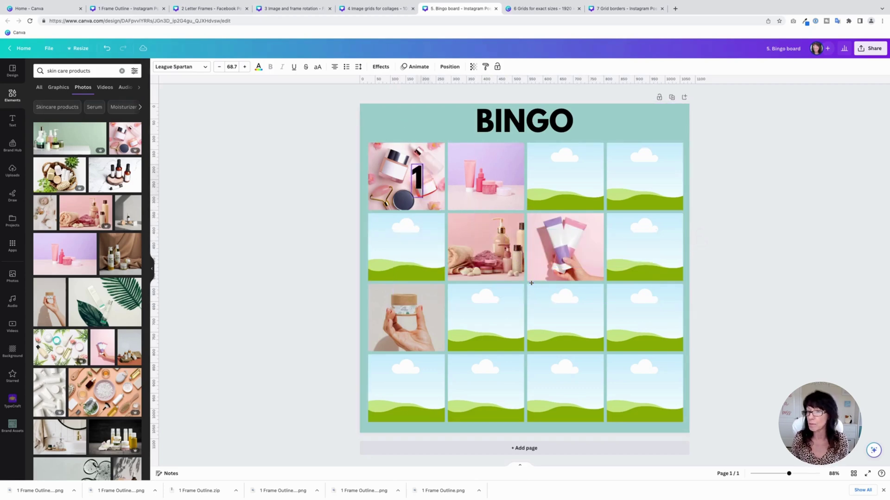
{"action": "left_click", "coordinate": [230, 65]}
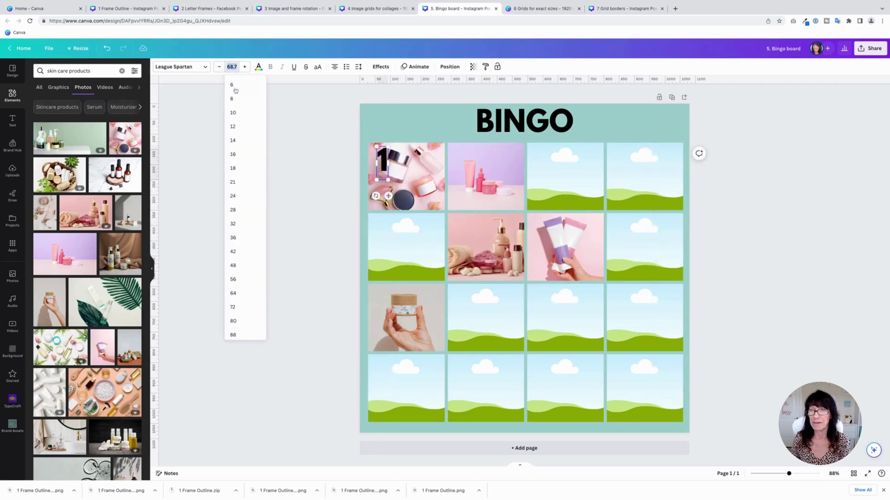
{"action": "left_click", "coordinate": [233, 251]}
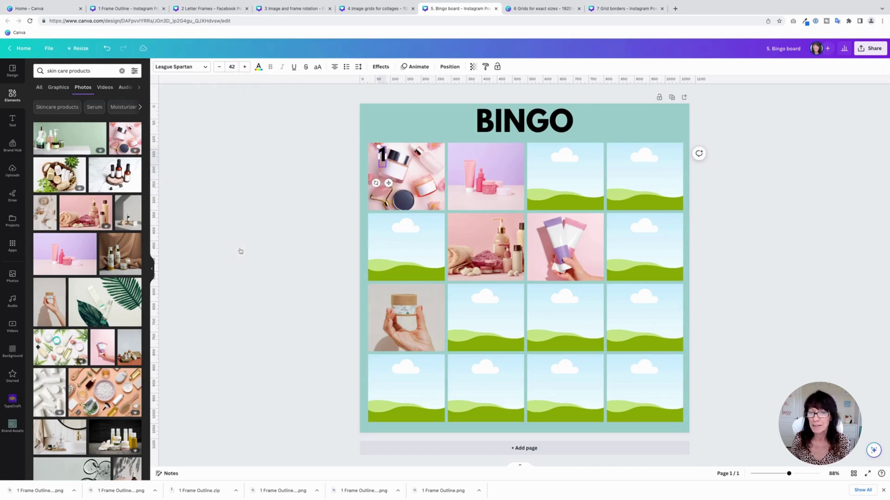
{"action": "left_click_drag", "start_coordinate": [388, 183], "coordinate": [390, 183]}
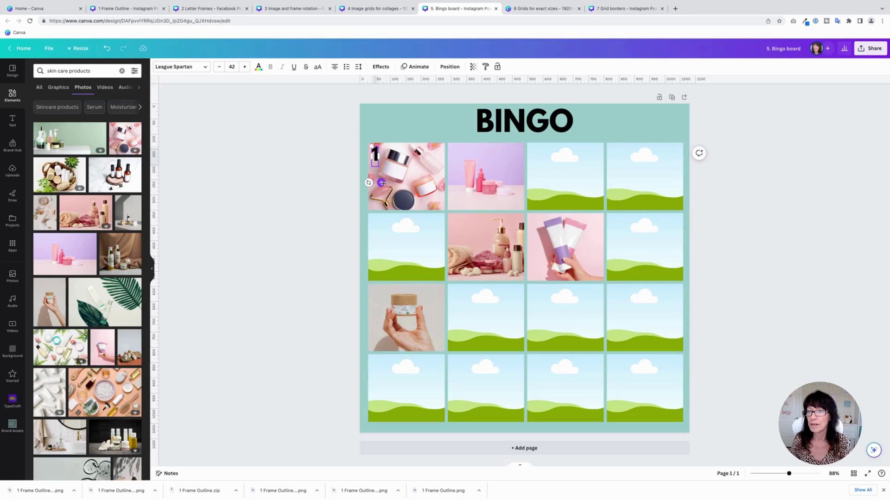
Step: Duplicate the number 1 into the same corner of the second photo cell and change the copy to 2
{"action": "key", "text": "ctrl+d"}
{"action": "key", "text": "shift+Right"}
{"action": "key", "text": "shift+Right"}
{"action": "key", "text": "shift+Right"}
{"action": "key", "text": "shift+Right"}
{"action": "key", "text": "shift+Right"}
{"action": "key", "text": "shift+Right"}
{"action": "key", "text": "shift+Right"}
{"action": "key", "text": "shift+Right"}
{"action": "key", "text": "shift+Right"}
{"action": "key", "text": "shift+Right"}
{"action": "key", "text": "shift+Right"}
{"action": "key", "text": "shift+Right"}
{"action": "key", "text": "shift+Right"}
{"action": "key", "text": "shift+Right"}
{"action": "key", "text": "shift+Right"}
{"action": "key", "text": "shift+Right"}
{"action": "key", "text": "shift+Right"}
{"action": "key", "text": "shift+Right"}
{"action": "key", "text": "shift+Right"}
{"action": "key", "text": "shift+Right"}
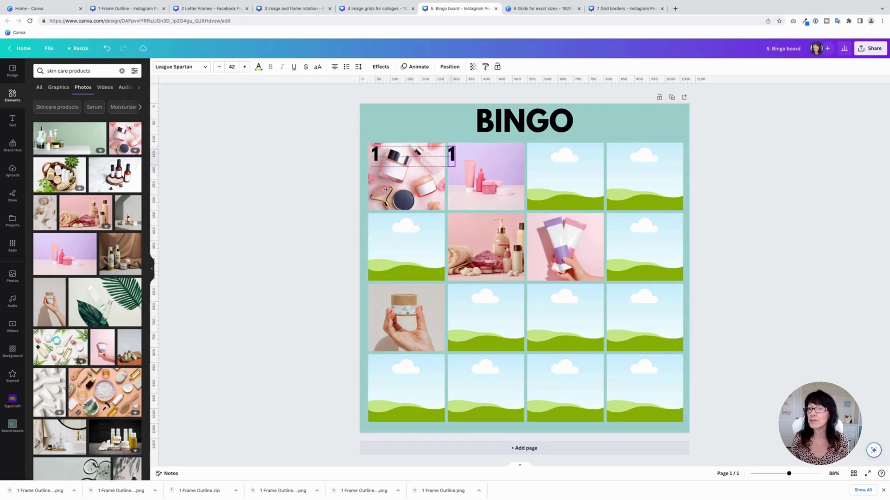
{"action": "key", "text": "shift+Right"}
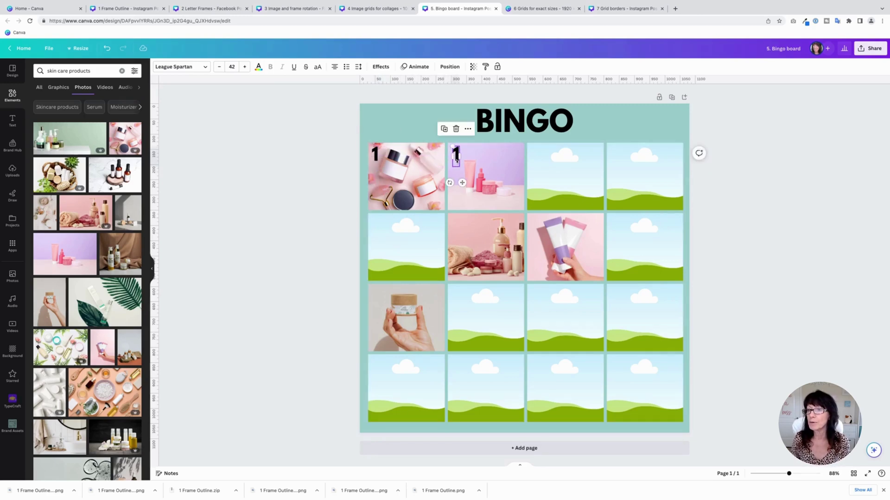
{"action": "double_click", "coordinate": [455, 156]}
{"action": "type", "text": "2"}
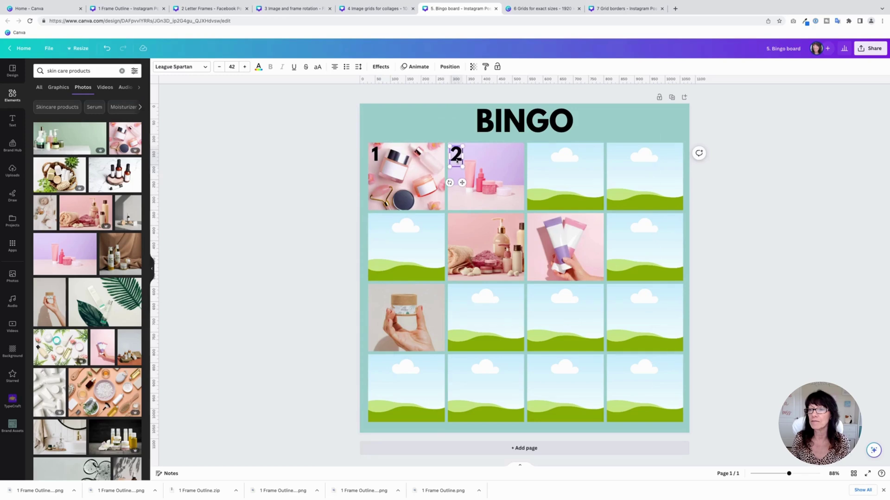
Step: Deselect the number and switch to the 6 Grids for exact sizes design
{"action": "left_click", "coordinate": [332, 215]}
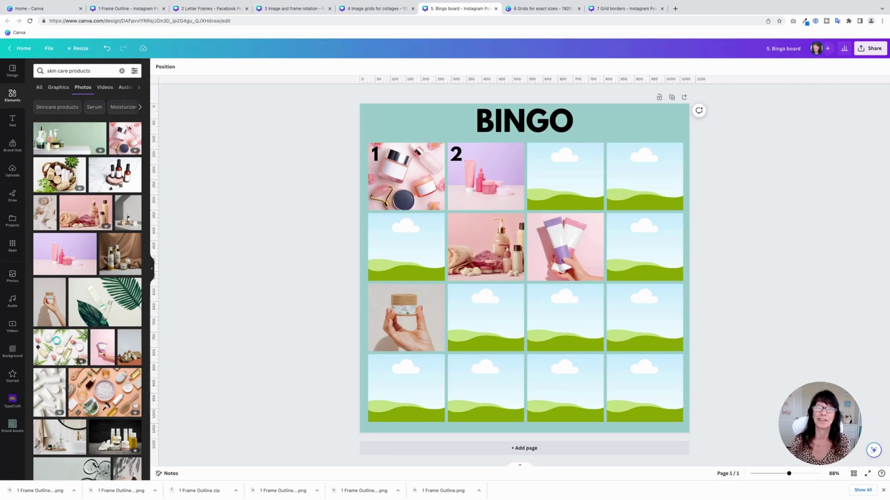
{"action": "key", "text": "ctrl+Tab"}
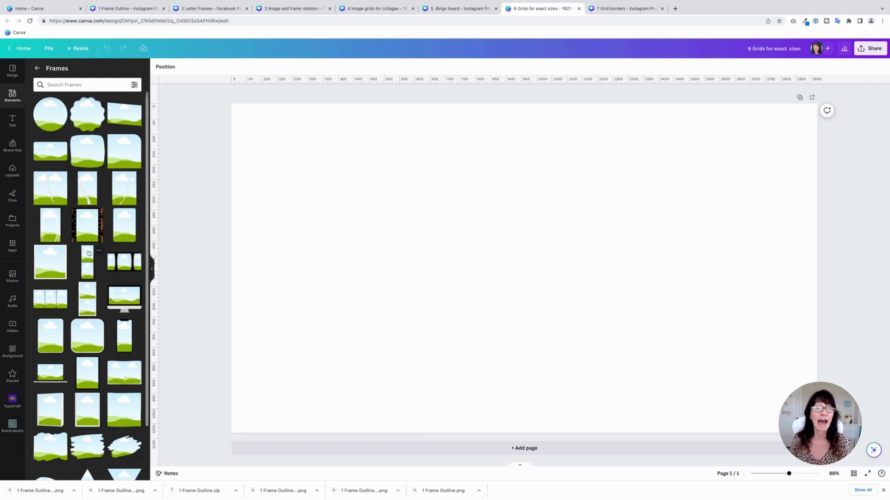
Step: Try resizing a tablet frame added to the blank page, and delete the frame
{"action": "scroll", "coordinate": [89, 253], "scroll_direction": "down", "scroll_amount": 5}
{"action": "left_click", "coordinate": [88, 223]}
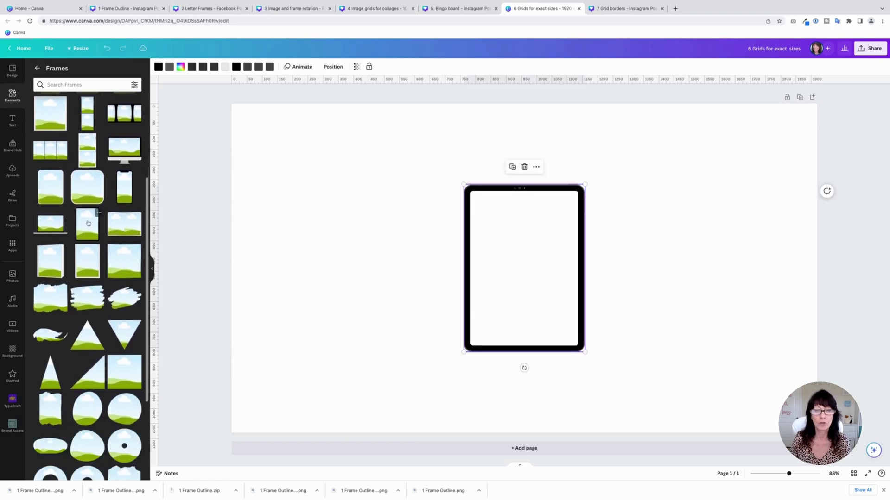
{"action": "mouse_move", "coordinate": [585, 352]}
{"action": "left_mouse_down"}
{"action": "mouse_move", "coordinate": [610, 390]}
{"action": "mouse_move", "coordinate": [578, 343]}
{"action": "left_mouse_up"}
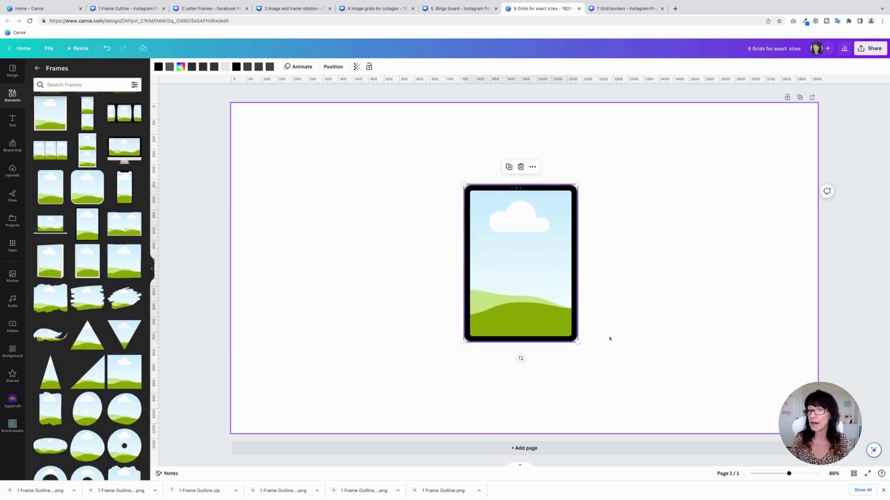
{"action": "key", "text": "Delete"}
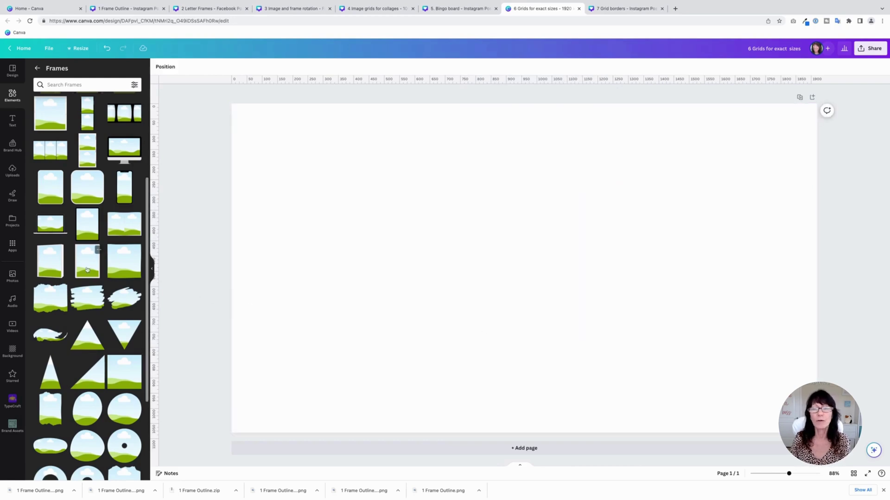
Step: Try resizing two photo frames with plain borders on the blank page, deleting each one
{"action": "left_click", "coordinate": [87, 260]}
{"action": "mouse_move", "coordinate": [586, 351]}
{"action": "left_mouse_down"}
{"action": "mouse_move", "coordinate": [612, 390]}
{"action": "mouse_move", "coordinate": [581, 347]}
{"action": "left_mouse_up"}
{"action": "key", "text": "Delete"}
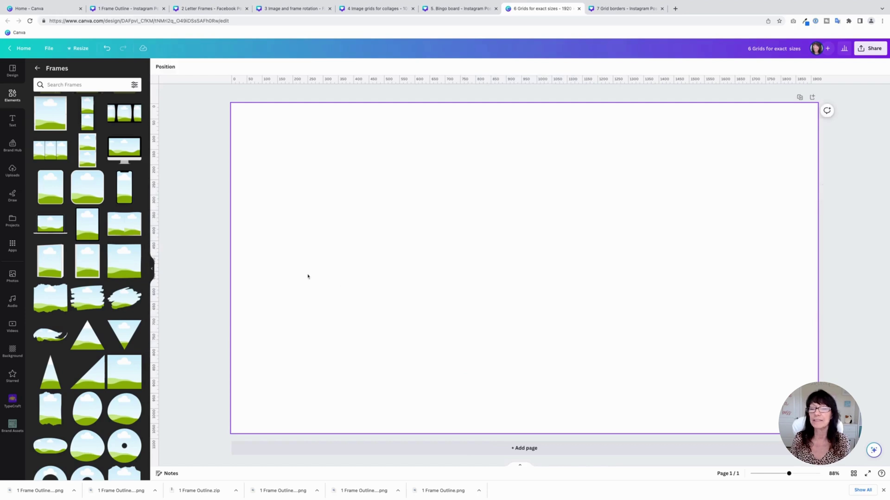
{"action": "left_click", "coordinate": [50, 113]}
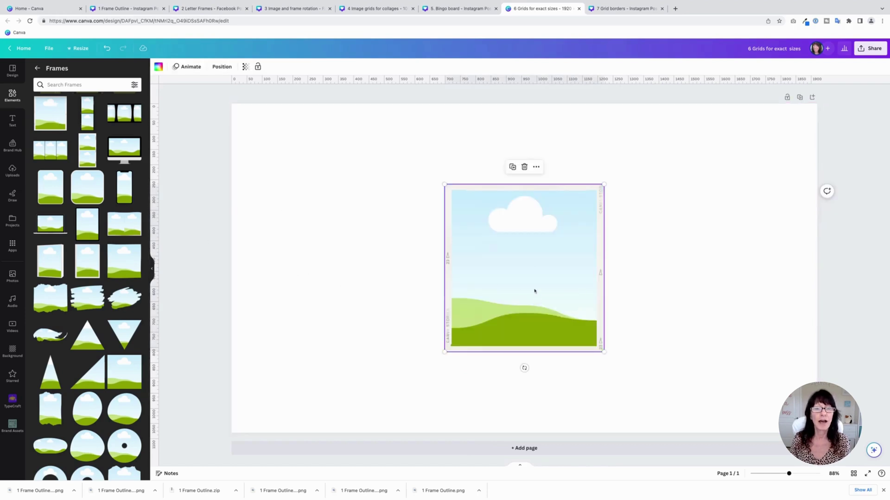
{"action": "mouse_move", "coordinate": [604, 352]}
{"action": "left_mouse_down"}
{"action": "mouse_move", "coordinate": [629, 377]}
{"action": "mouse_move", "coordinate": [609, 357]}
{"action": "left_mouse_up"}
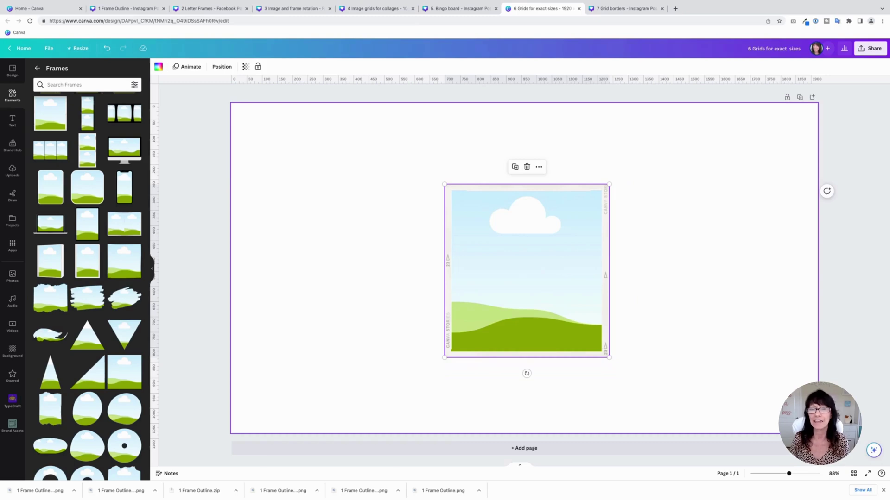
{"action": "key", "text": "Delete"}
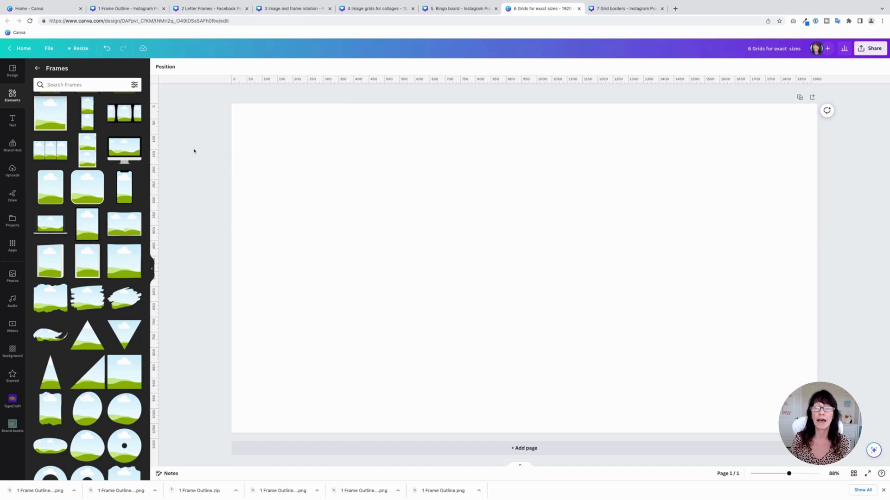
Step: Add a single-image grid, resize it to about 655 × 443 px, and place it in the page's right half
{"action": "left_click", "coordinate": [38, 69]}
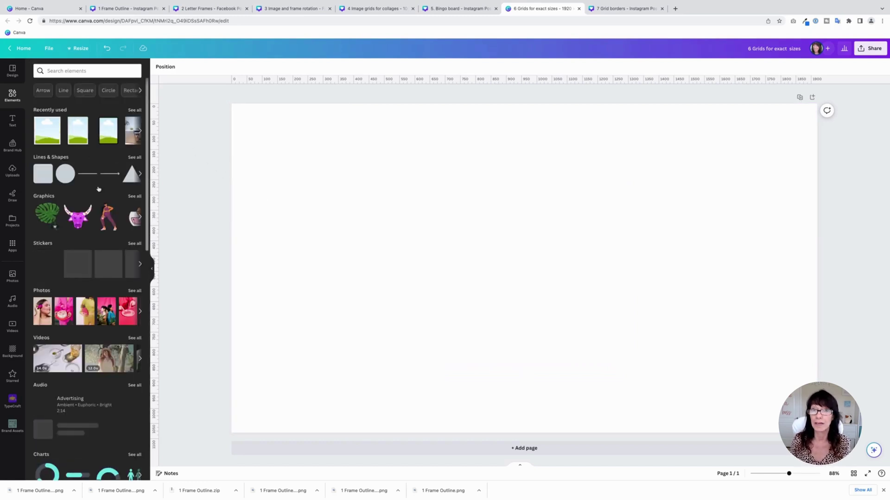
{"action": "scroll", "coordinate": [98, 188], "scroll_direction": "down", "scroll_amount": 2}
{"action": "scroll", "coordinate": [98, 189], "scroll_direction": "down", "scroll_amount": 5}
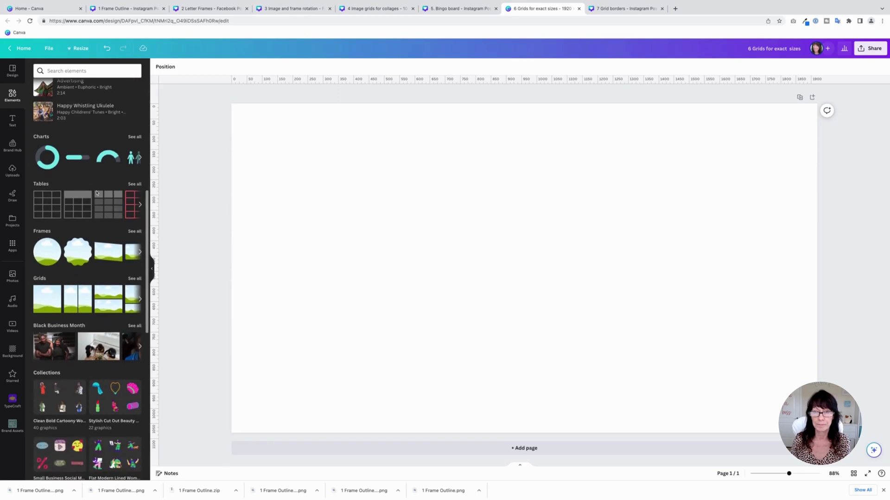
{"action": "left_click", "coordinate": [50, 301]}
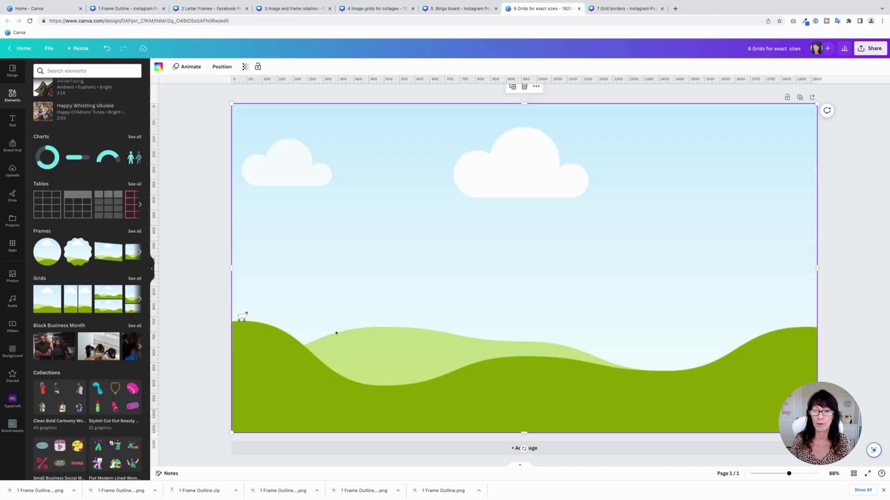
{"action": "left_click_drag", "start_coordinate": [817, 433], "coordinate": [432, 239]}
{"action": "left_click_drag", "start_coordinate": [333, 157], "coordinate": [694, 246]}
{"action": "left_click", "coordinate": [385, 228]}
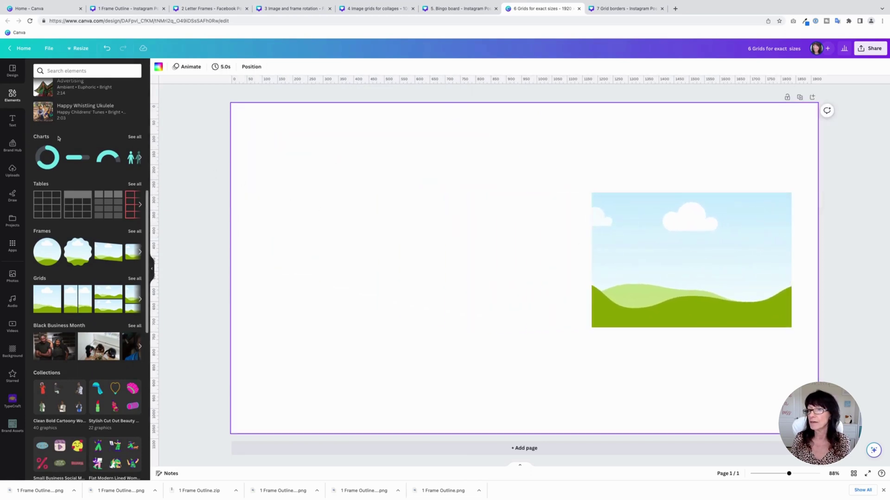
Step: Add the recently used photo of the woman at a laptop and move it toward the page's upper-left corner
{"action": "scroll", "coordinate": [51, 139], "scroll_direction": "up", "scroll_amount": 7}
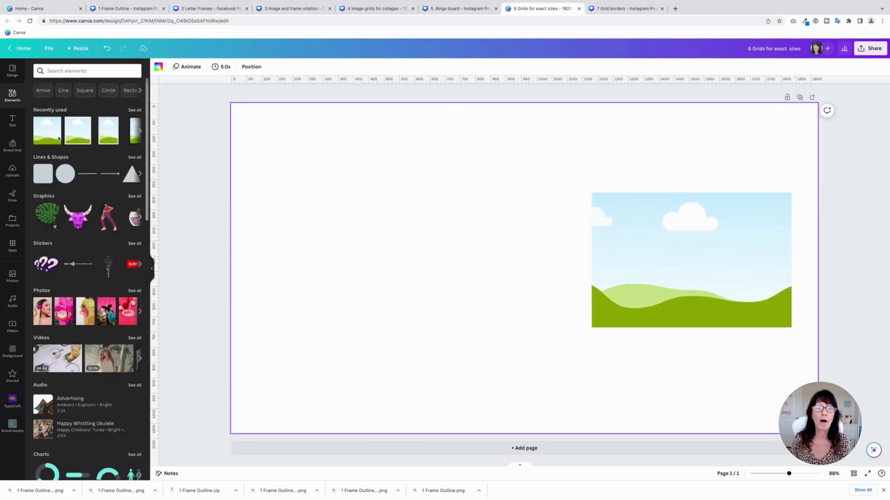
{"action": "left_click", "coordinate": [134, 110]}
{"action": "left_click", "coordinate": [109, 142]}
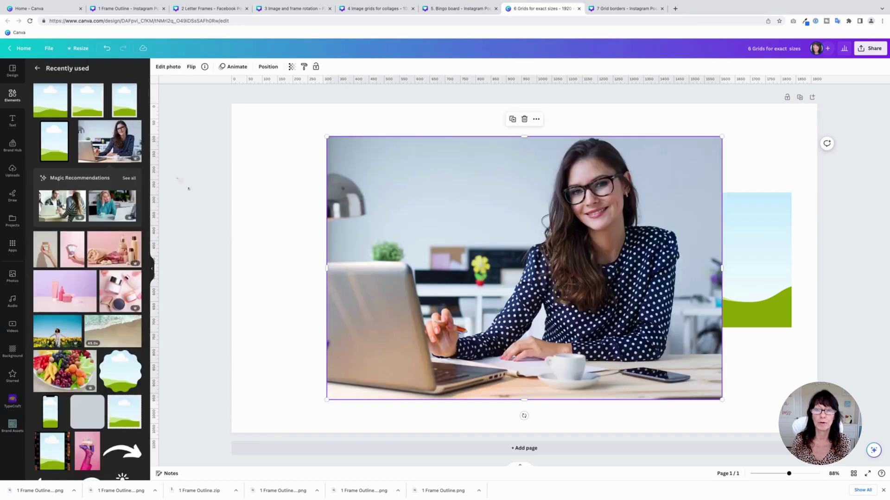
{"action": "left_click", "coordinate": [151, 271]}
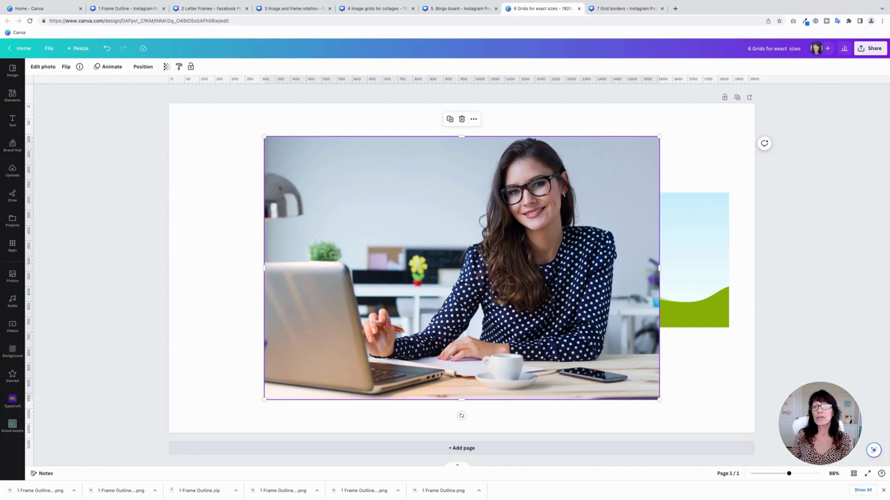
{"action": "left_click_drag", "start_coordinate": [462, 268], "coordinate": [395, 260]}
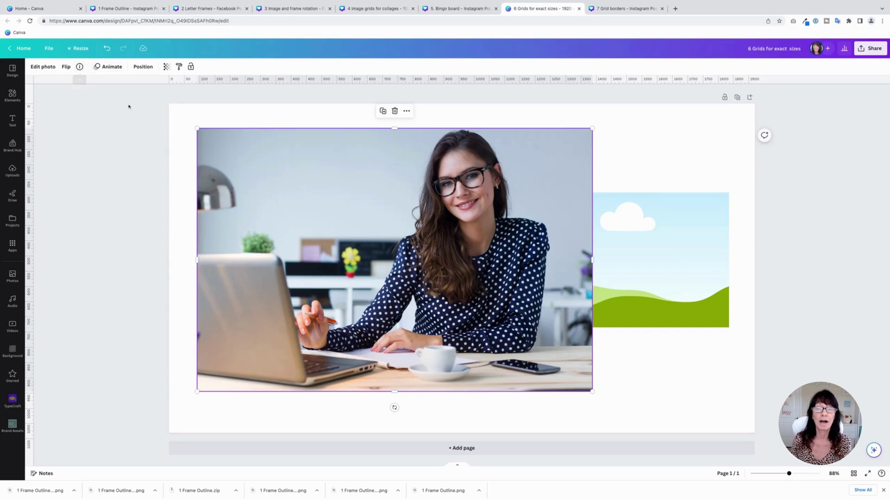
Step: Shrink the laptop photo to about 858 × 572 px, then set its exact width to 860 px
{"action": "left_click", "coordinate": [143, 67]}
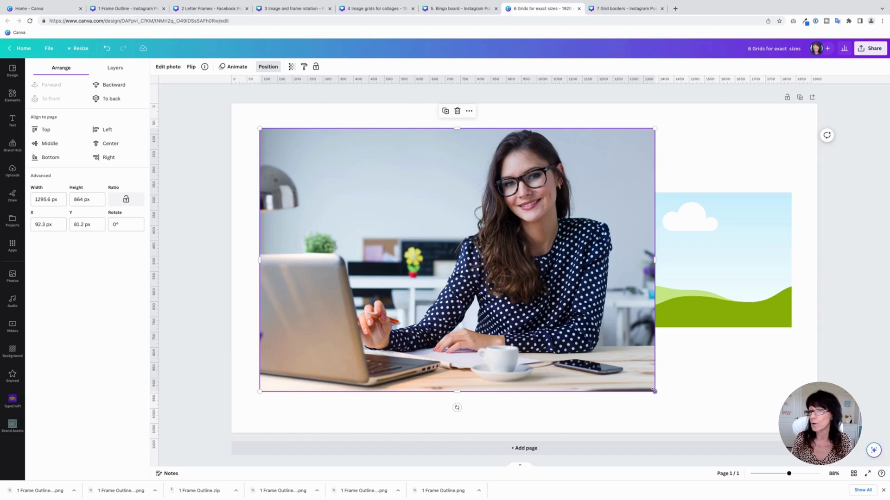
{"action": "left_click_drag", "start_coordinate": [654, 391], "coordinate": [521, 303]}
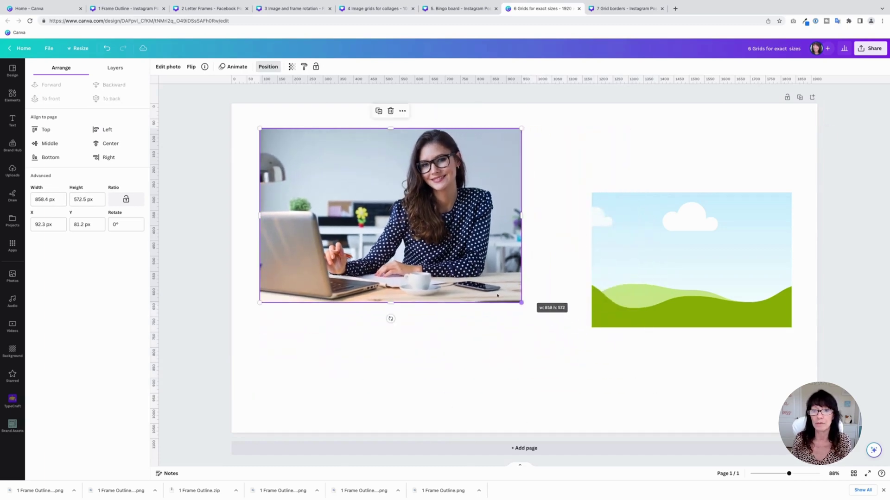
{"action": "left_click", "coordinate": [60, 201]}
{"action": "type", "text": "860"}
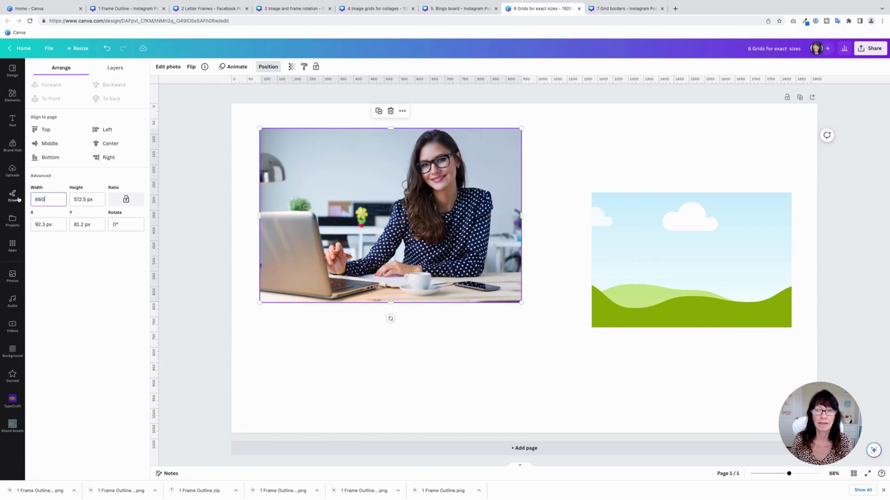
{"action": "key", "text": "Return"}
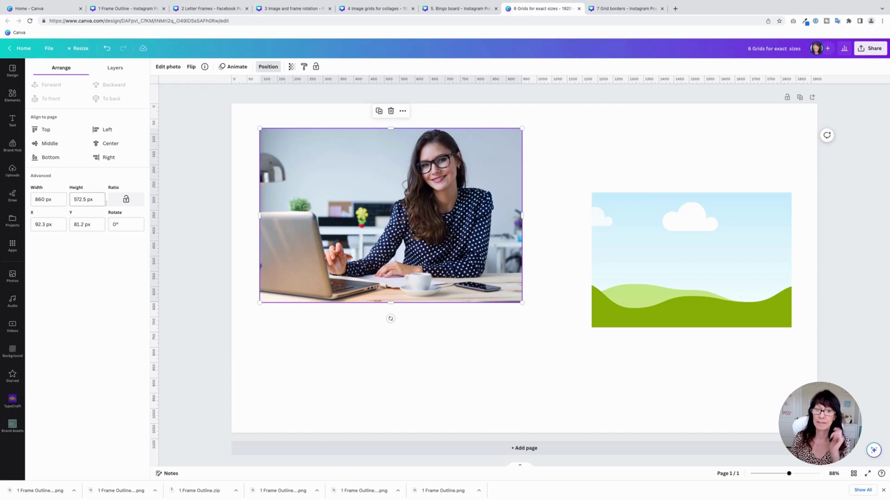
Step: Reposition the grid beside the photo and stretch it freely to about 763 × 532 px
{"action": "left_click", "coordinate": [658, 276]}
{"action": "left_click_drag", "start_coordinate": [658, 276], "coordinate": [531, 367]}
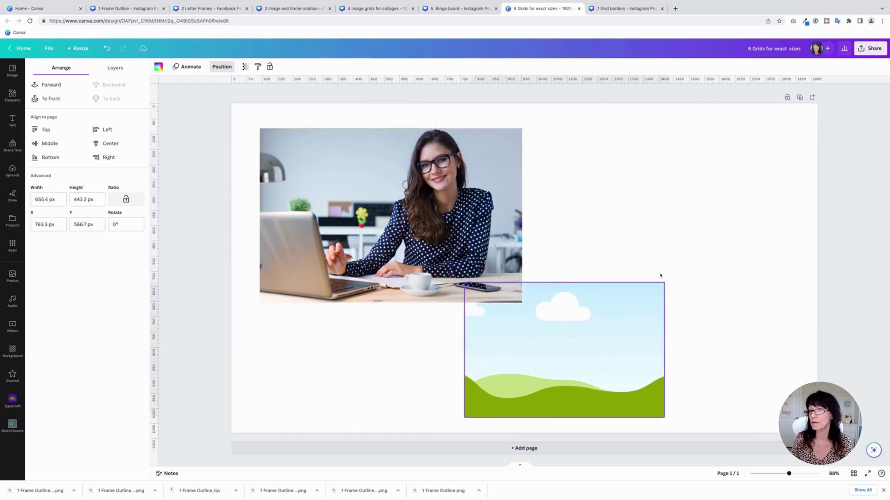
{"action": "key", "text": "ctrl+z"}
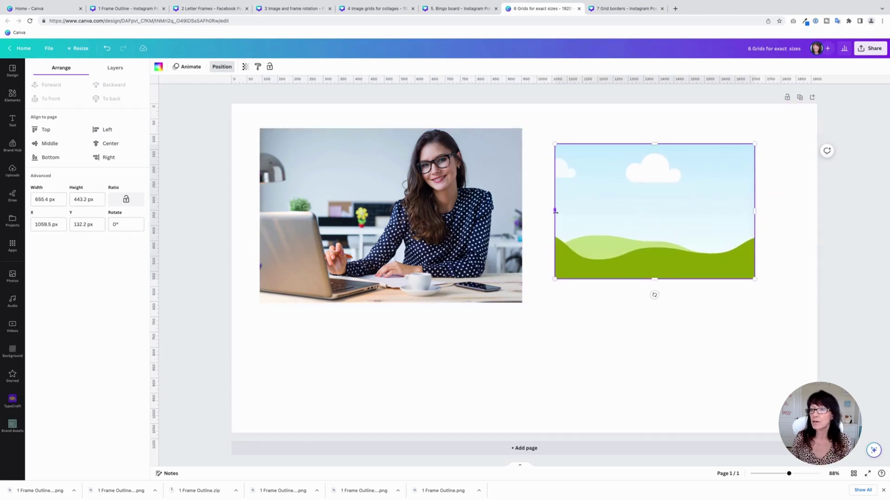
{"action": "mouse_move", "coordinate": [555, 211]}
{"action": "left_mouse_down"}
{"action": "mouse_move", "coordinate": [487, 212]}
{"action": "mouse_move", "coordinate": [568, 212]}
{"action": "left_mouse_up"}
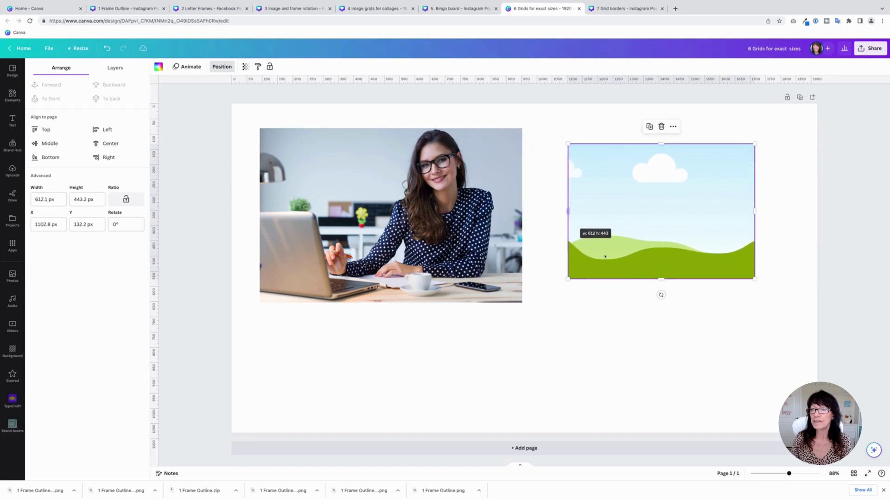
{"action": "mouse_move", "coordinate": [662, 279]}
{"action": "left_mouse_down"}
{"action": "mouse_move", "coordinate": [661, 352]}
{"action": "mouse_move", "coordinate": [661, 285]}
{"action": "left_mouse_up"}
{"action": "left_click_drag", "start_coordinate": [568, 285], "coordinate": [523, 303]}
{"action": "left_click_drag", "start_coordinate": [673, 212], "coordinate": [674, 242]}
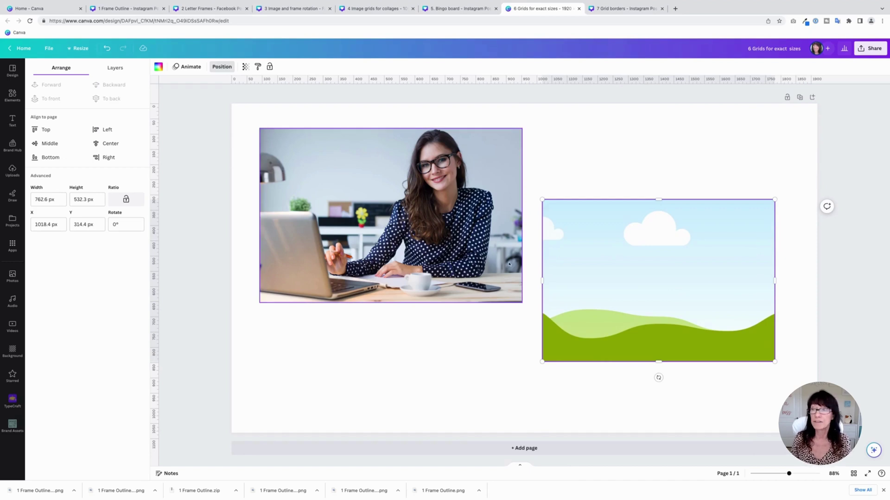
Step: Check the photo's dimensions and set the grid to match, 860 px wide and 572.5 px high
{"action": "left_click", "coordinate": [423, 213]}
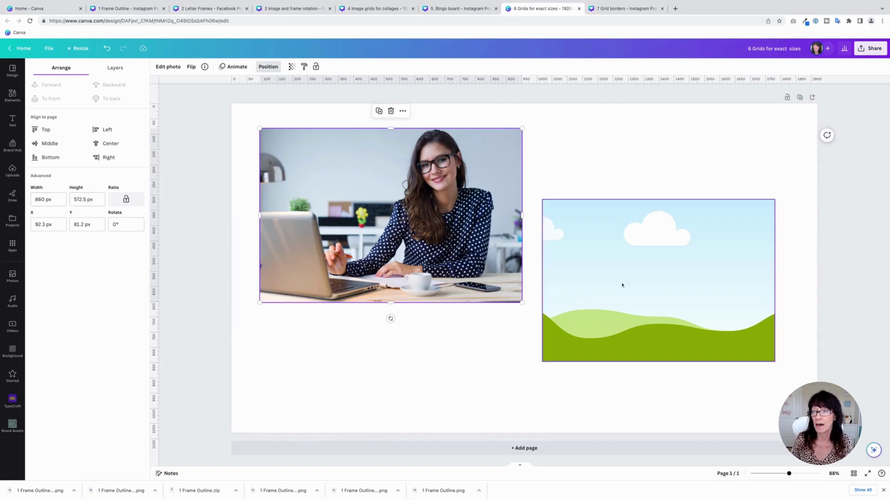
{"action": "left_click", "coordinate": [630, 262]}
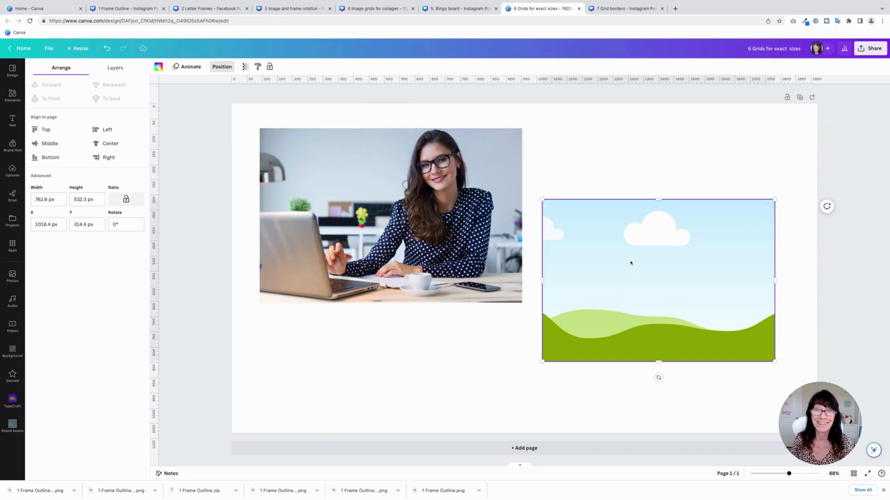
{"action": "left_click", "coordinate": [56, 202]}
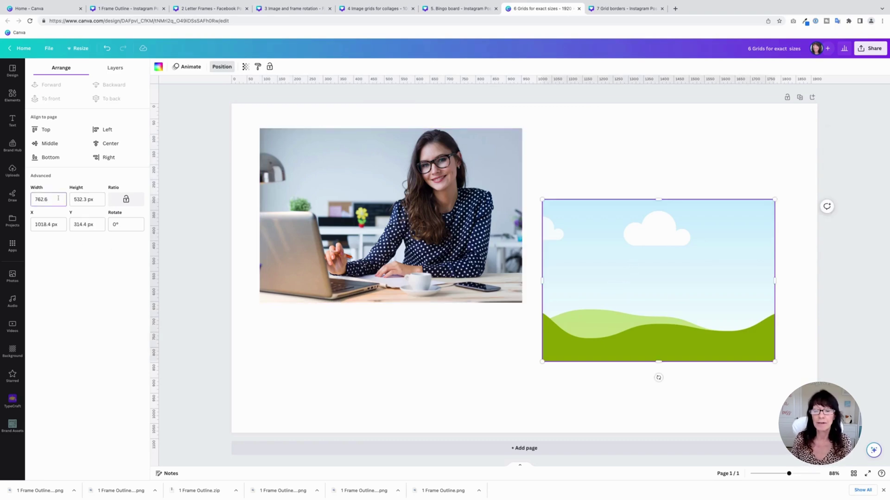
{"action": "double_click", "coordinate": [58, 198]}
{"action": "type", "text": "860"}
{"action": "key", "text": "Tab"}
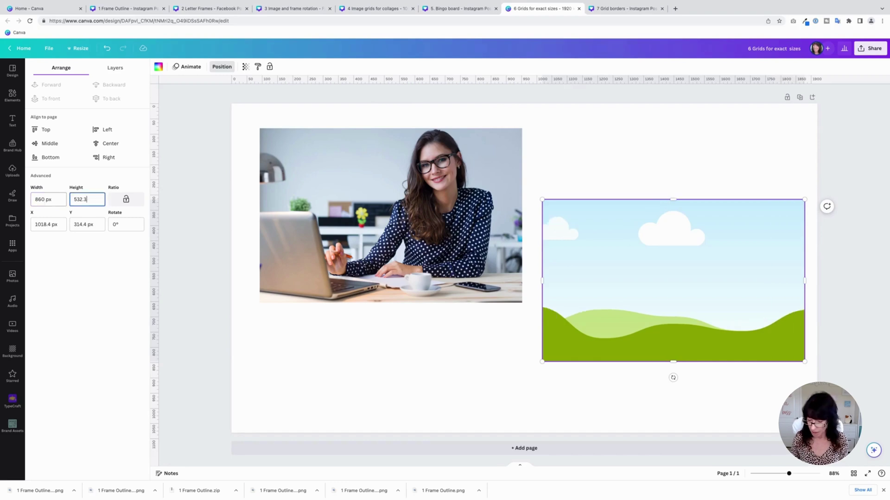
{"action": "key", "text": "super+a"}
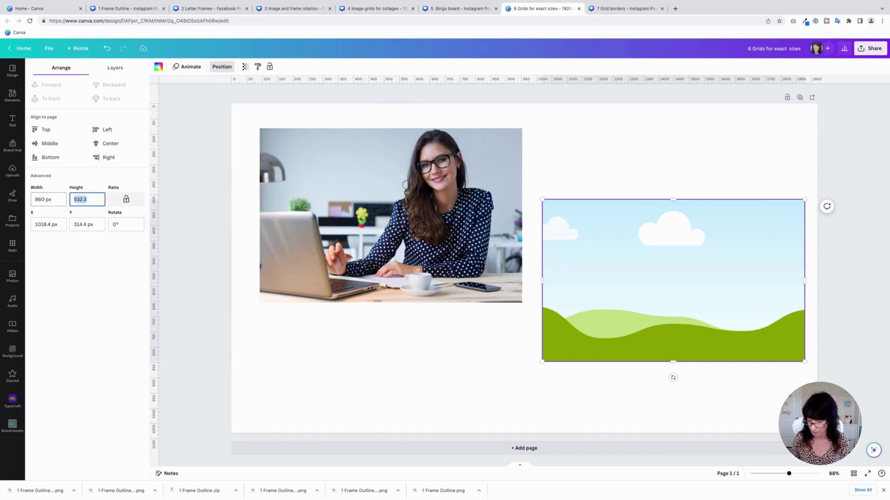
{"action": "type", "text": "572"}
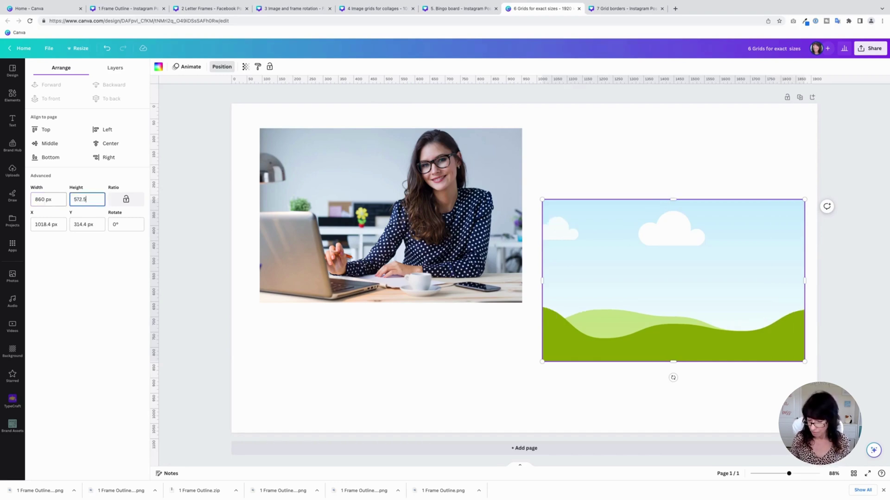
{"action": "type", "text": ".5"}
{"action": "key", "text": "Return"}
Step: Compare the photo and grid sizes, place the photo in the grid, move the filled grid to the upper-left area, and check its crop
{"action": "left_click", "coordinate": [250, 364]}
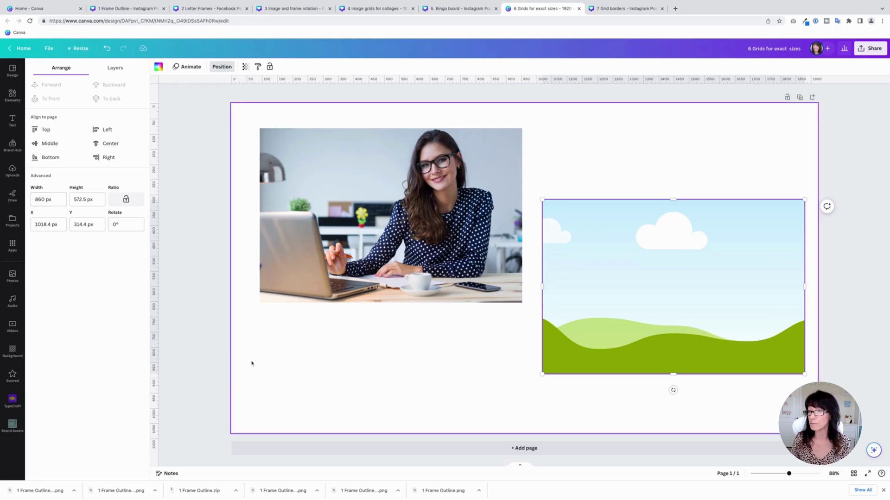
{"action": "left_click", "coordinate": [348, 219]}
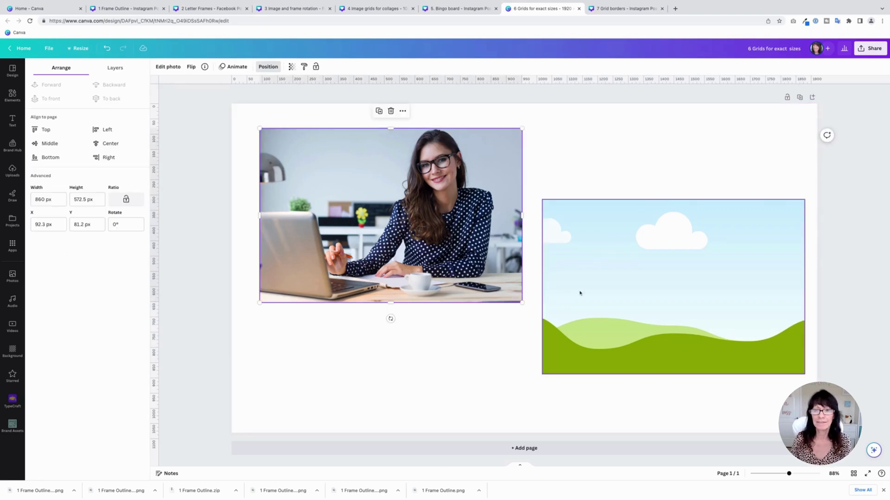
{"action": "key", "text": "Tab"}
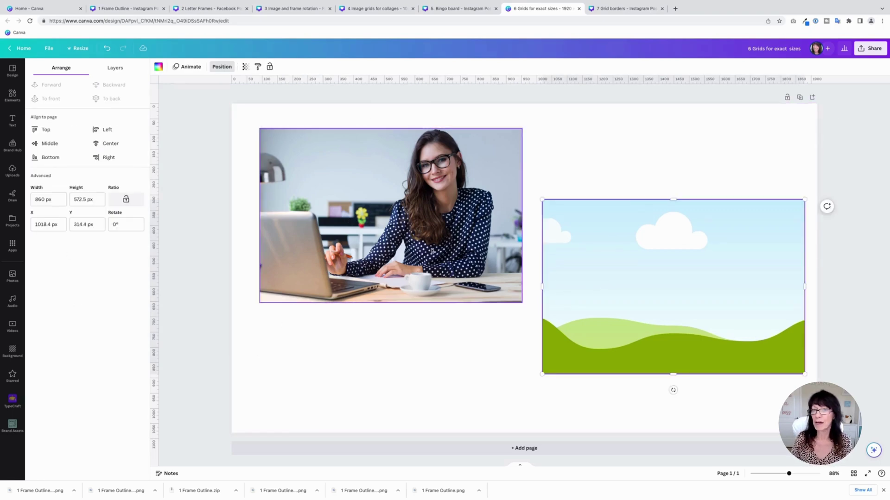
{"action": "key", "text": "Tab"}
{"action": "key", "text": "Tab"}
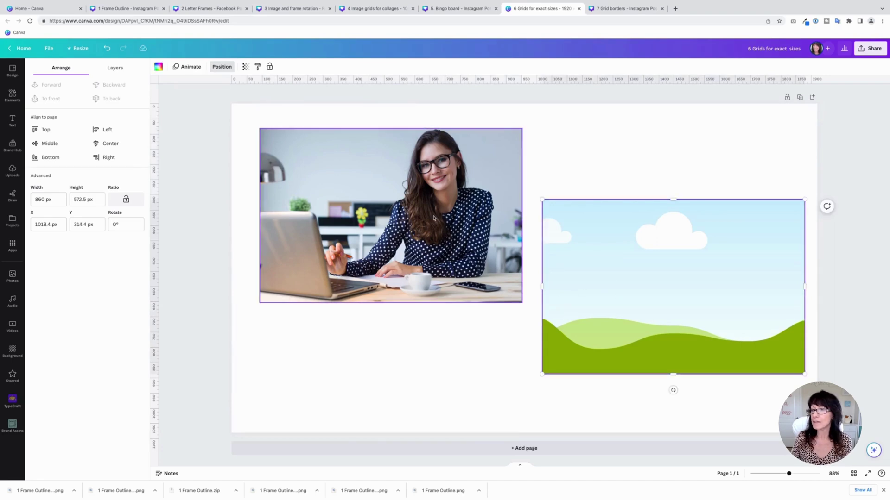
{"action": "left_click_drag", "start_coordinate": [434, 217], "coordinate": [705, 263]}
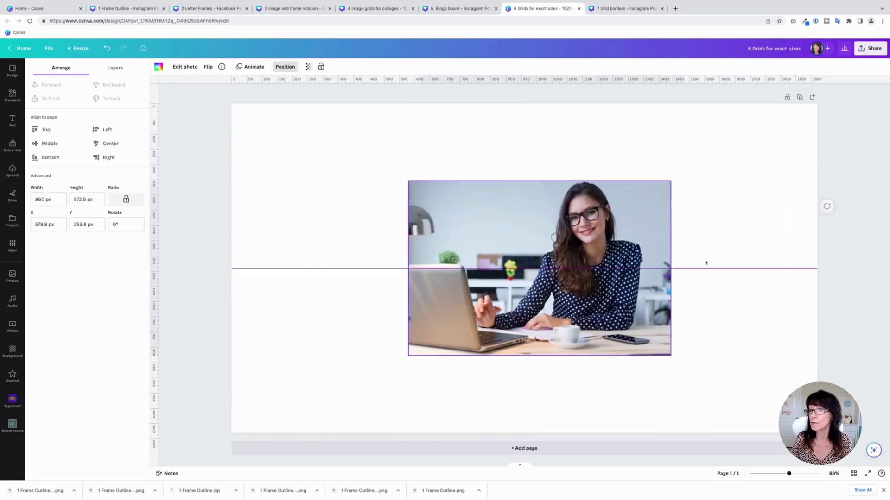
{"action": "double_click", "coordinate": [414, 209]}
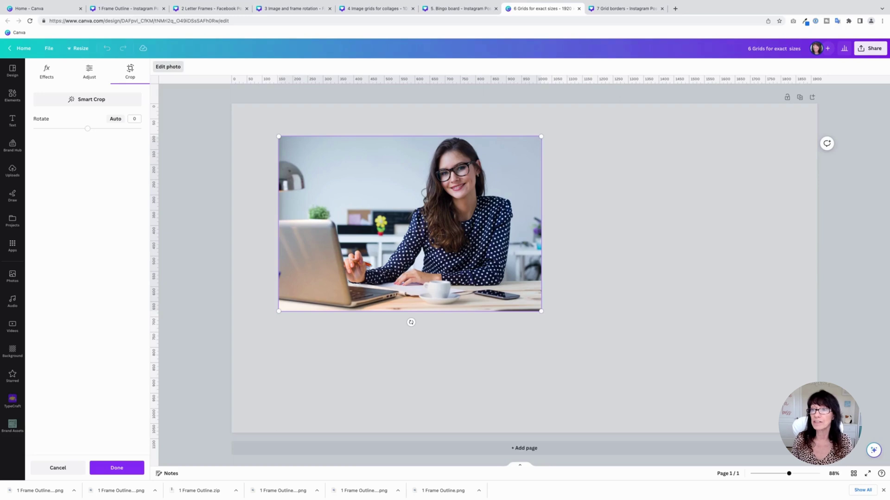
{"action": "left_click", "coordinate": [680, 222]}
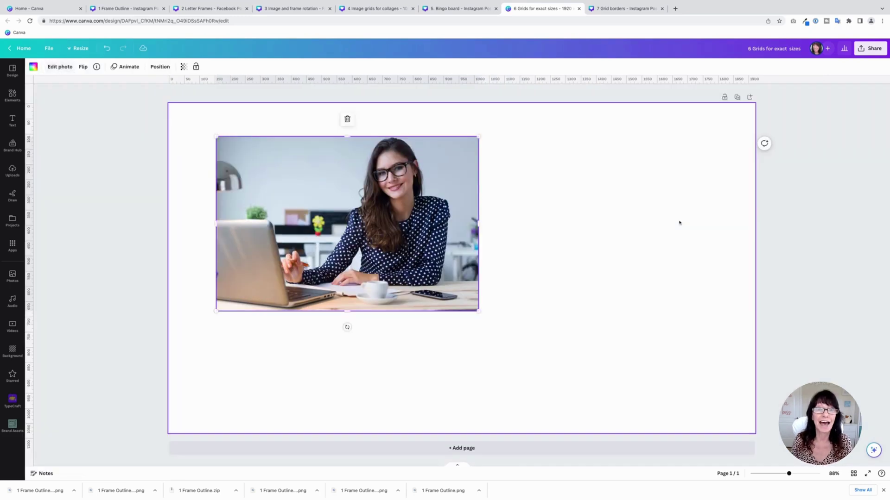
{"action": "left_click", "coordinate": [577, 229]}
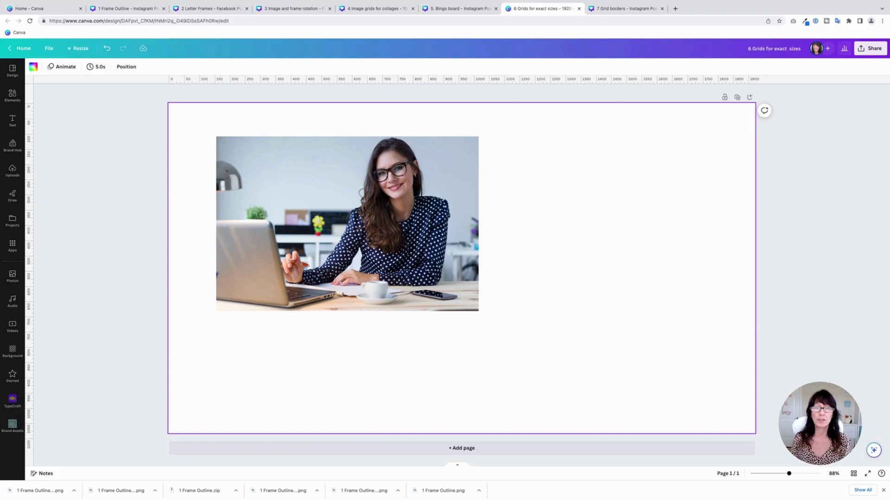
{"action": "left_click", "coordinate": [425, 219]}
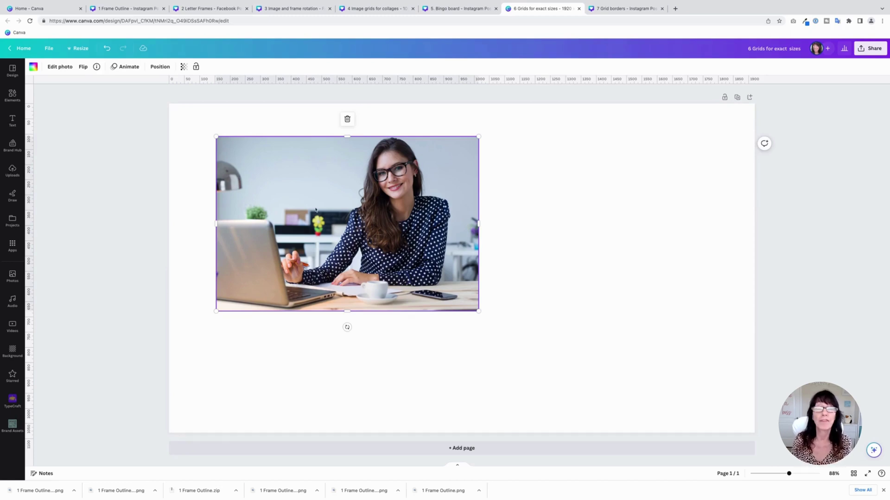
{"action": "left_click", "coordinate": [182, 203]}
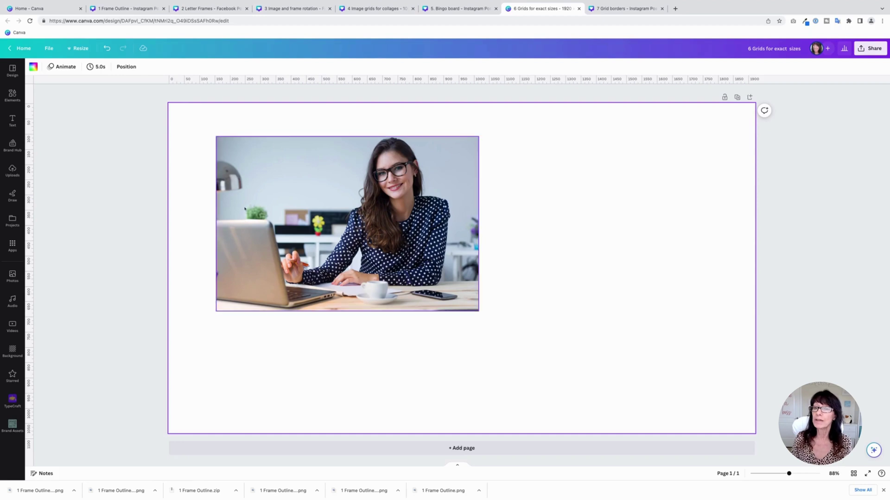
{"action": "left_click", "coordinate": [306, 186]}
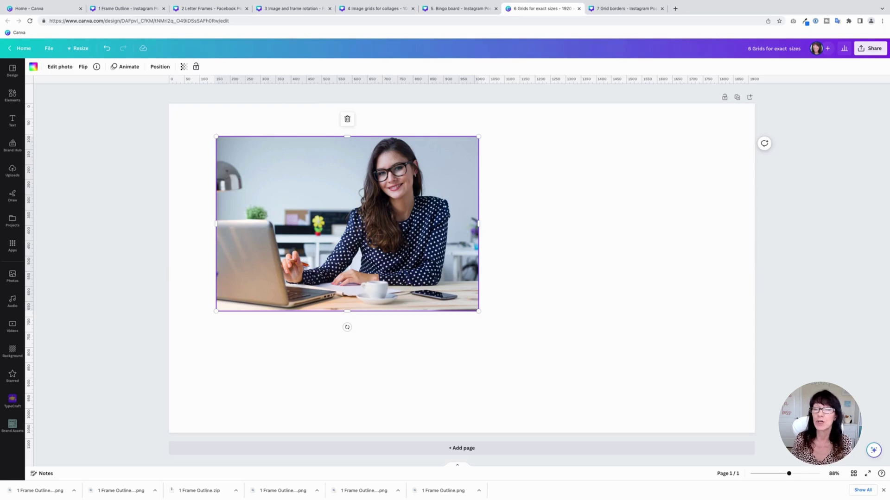
{"action": "left_click", "coordinate": [186, 204]}
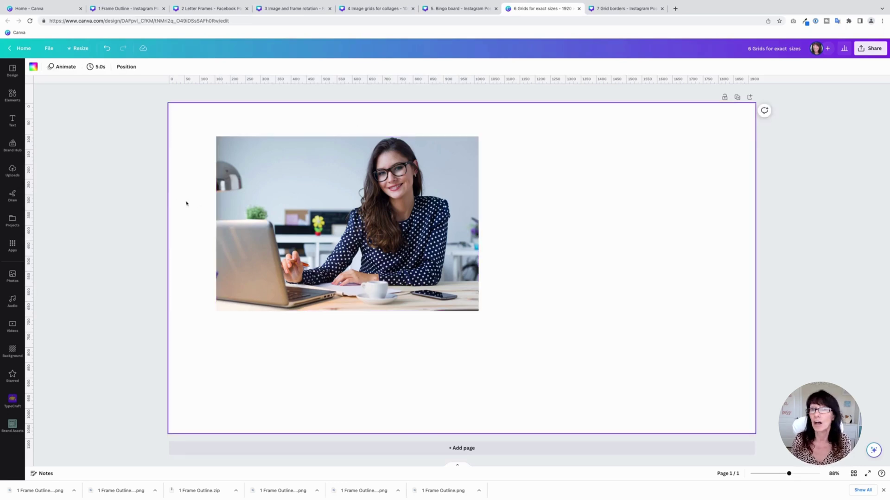
Step: Switch to the 7 Grid borders design, add a single-cell grid, and shrink it to a thin full-width strip along the page's top edge
{"action": "key", "text": "ctrl+Tab"}
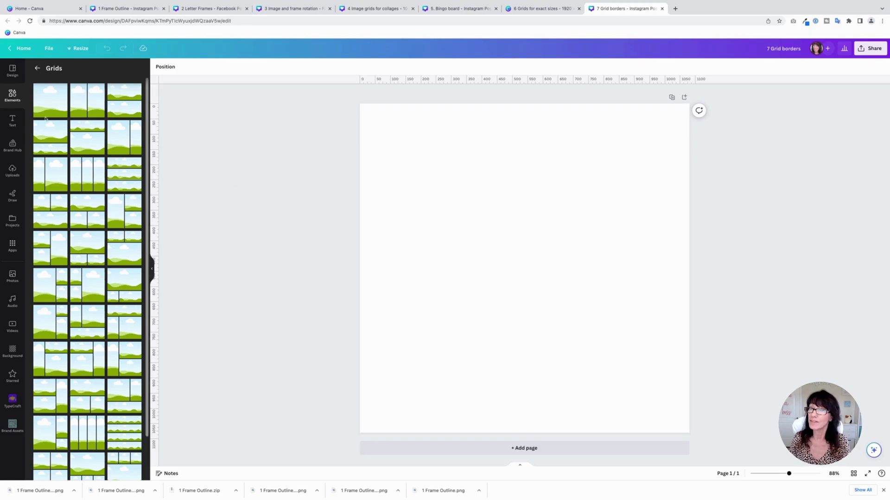
{"action": "left_click", "coordinate": [50, 103]}
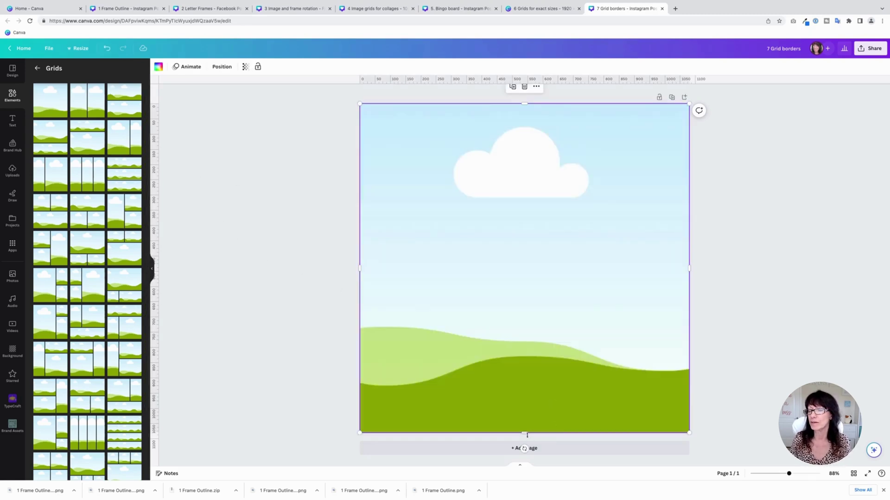
{"action": "left_click_drag", "start_coordinate": [524, 433], "coordinate": [524, 128]}
{"action": "left_click", "coordinate": [473, 190]}
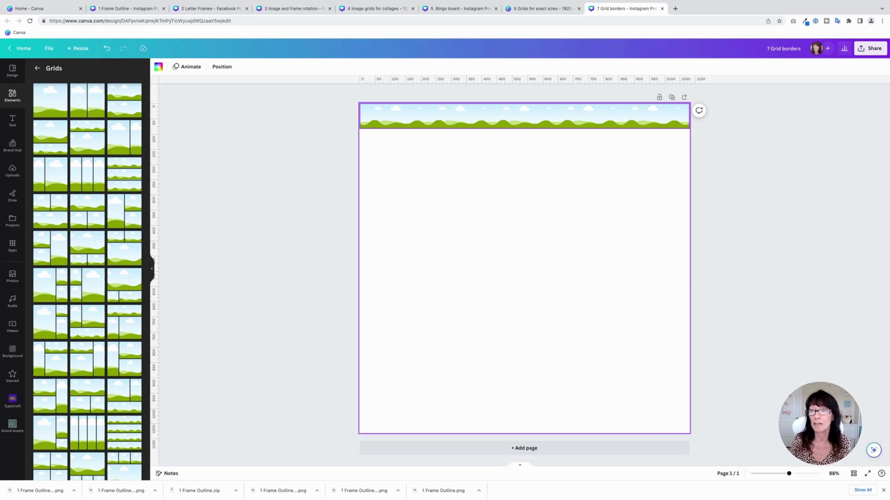
Step: Fill the top strip with the pink-to-yellow default gradient
{"action": "left_click", "coordinate": [524, 116]}
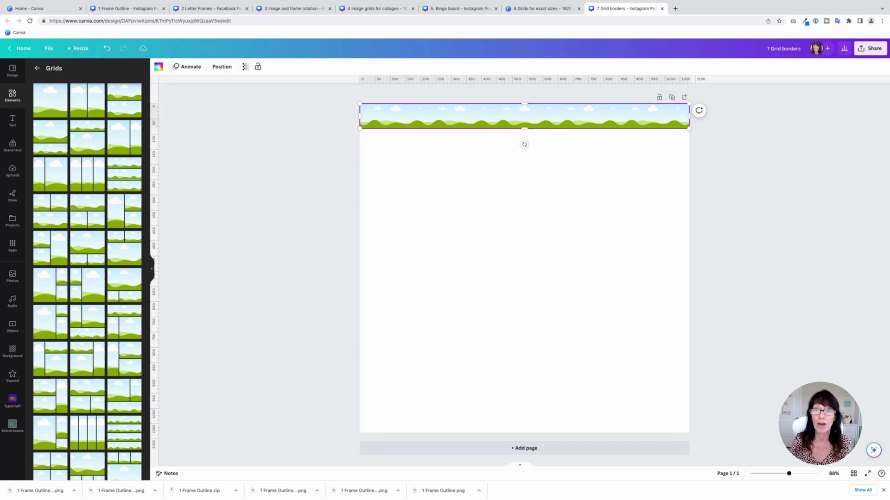
{"action": "left_click", "coordinate": [158, 67]}
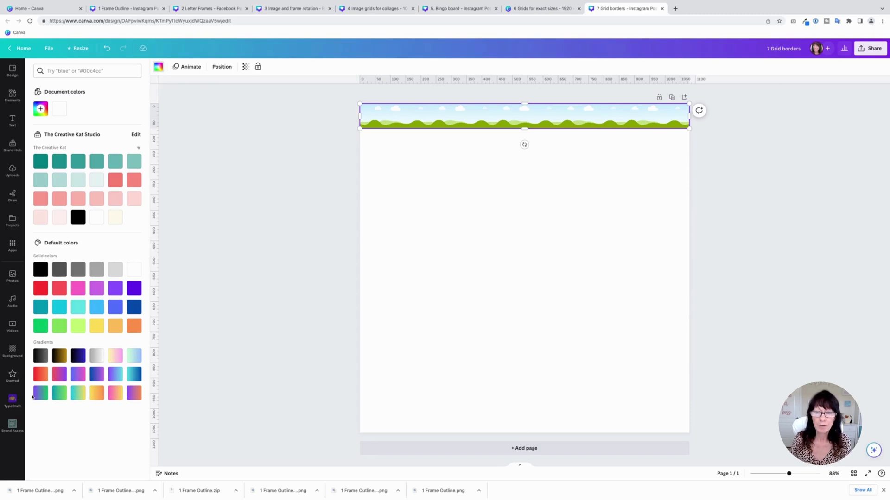
{"action": "left_click", "coordinate": [115, 395]}
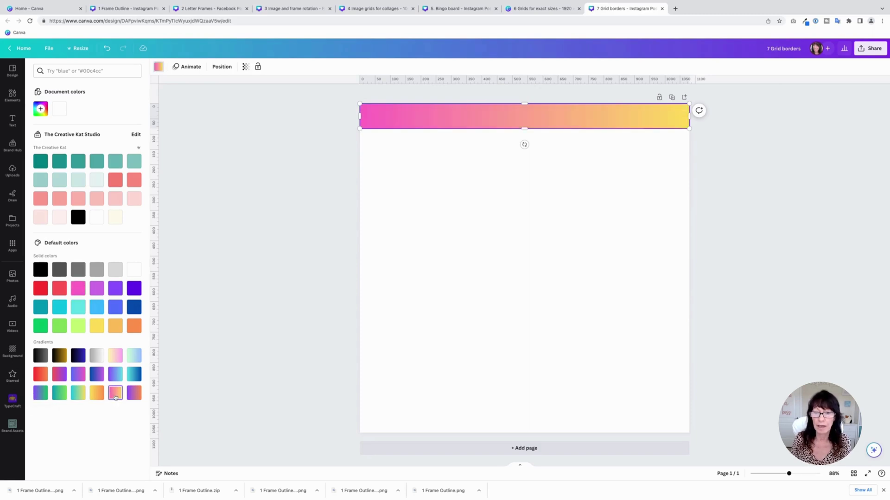
{"action": "left_click", "coordinate": [233, 285]}
Step: Duplicate the gradient strip, rotate the copy to -90°, and align it with the page's right edge
{"action": "left_click", "coordinate": [444, 120]}
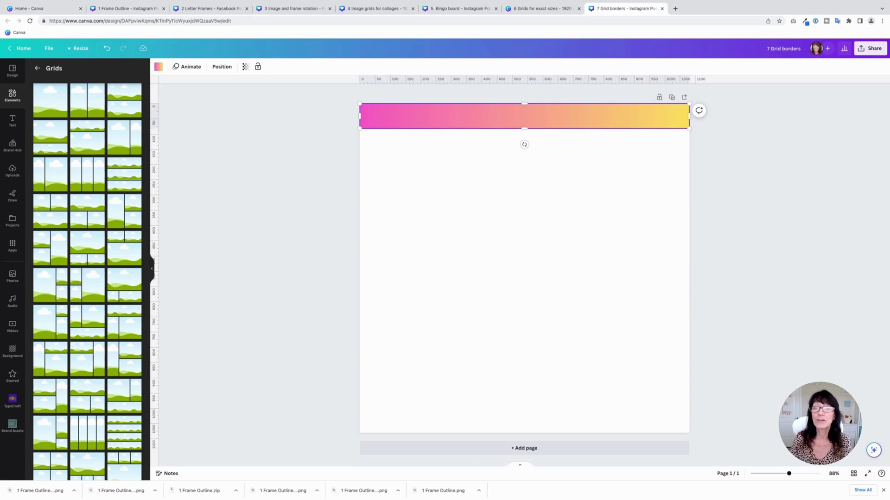
{"action": "left_click_drag", "start_coordinate": [448, 129], "coordinate": [447, 188]}
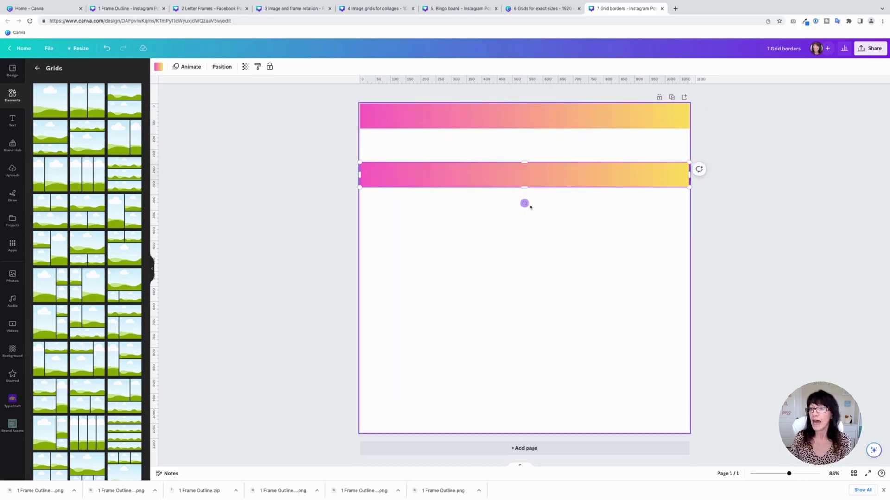
{"action": "left_click_drag", "start_coordinate": [524, 203], "coordinate": [551, 174]}
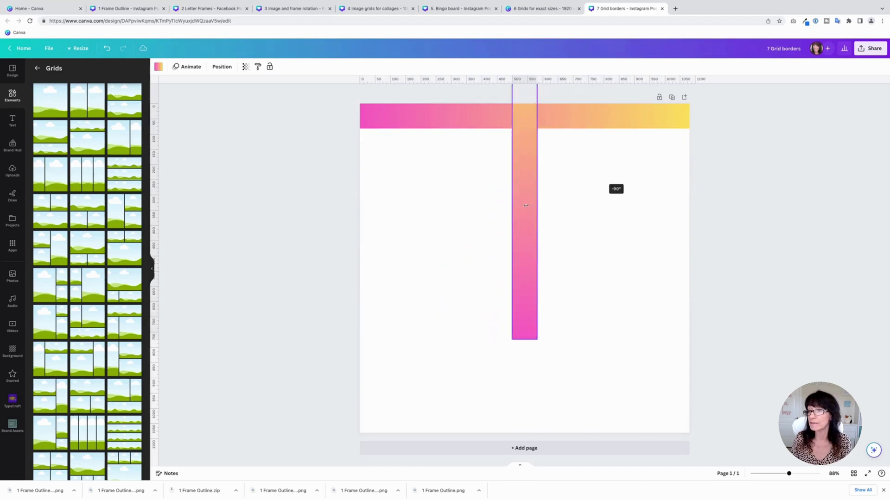
{"action": "left_click_drag", "start_coordinate": [526, 145], "coordinate": [674, 192]}
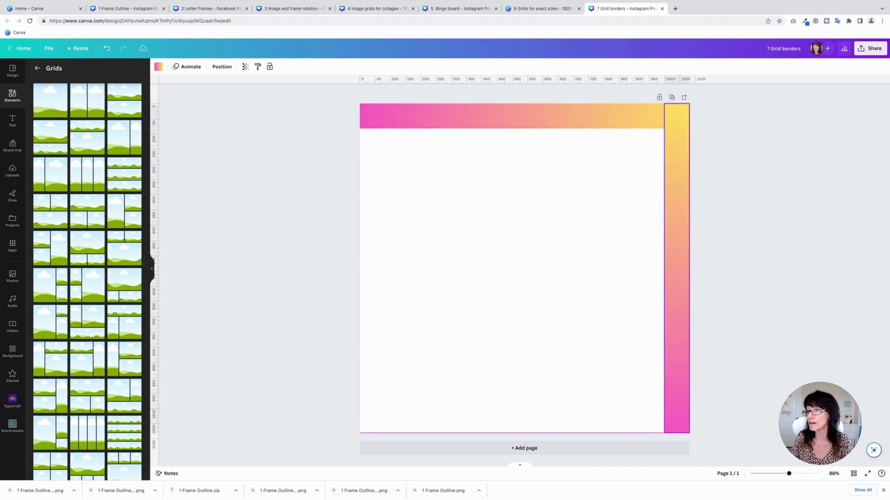
{"action": "left_click", "coordinate": [614, 232]}
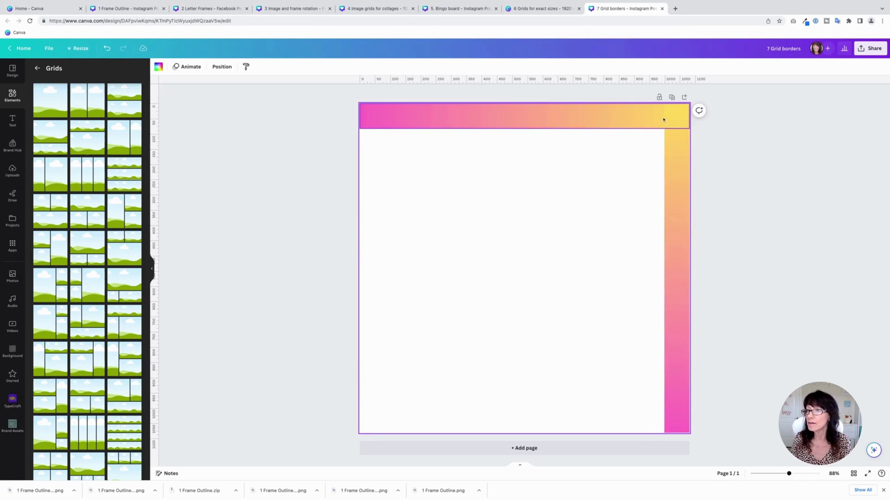
Step: Shorten the right-hand strip from its upper end so it starts directly below the top strip
{"action": "left_click", "coordinate": [672, 154]}
{"action": "left_click_drag", "start_coordinate": [676, 104], "coordinate": [676, 129]}
{"action": "left_click", "coordinate": [635, 170]}
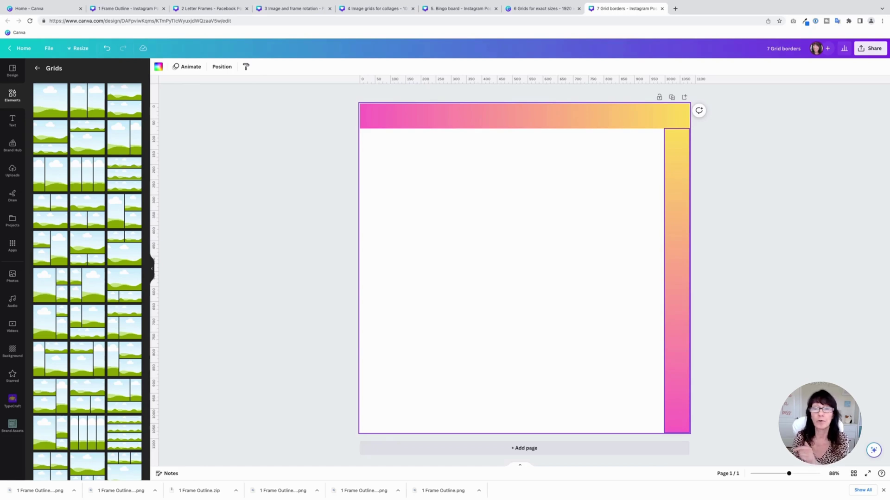
Step: Duplicate the right strip, place the copy along the page's left edge, and rotate it to 90° so its pink end is at the top
{"action": "left_click", "coordinate": [677, 278]}
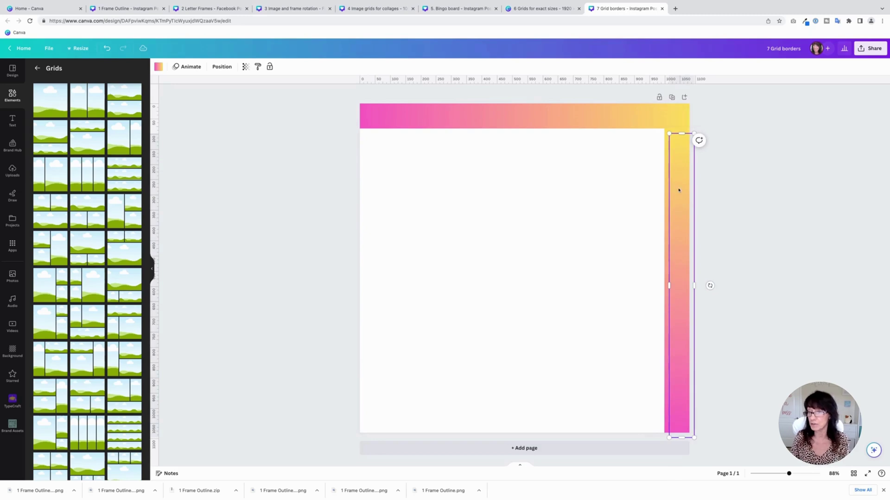
{"action": "key", "text": "ctrl+d"}
{"action": "key", "text": "shift+Left"}
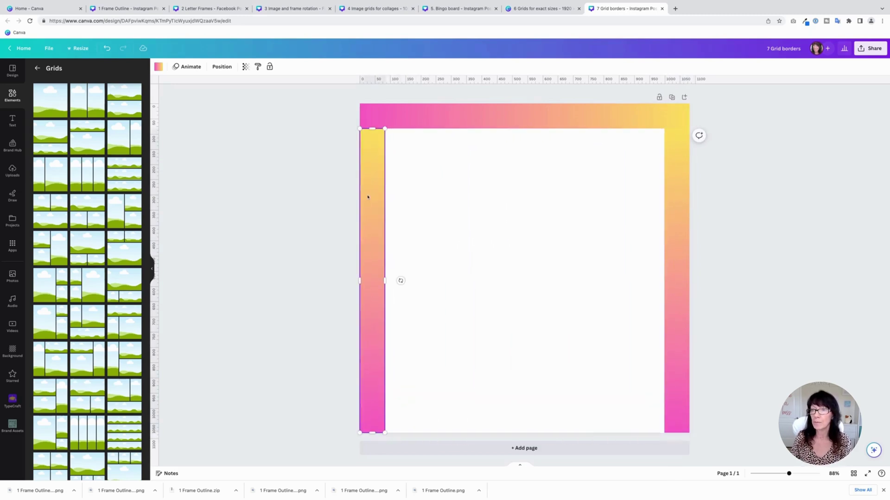
{"action": "left_click_drag", "start_coordinate": [401, 281], "coordinate": [343, 281]}
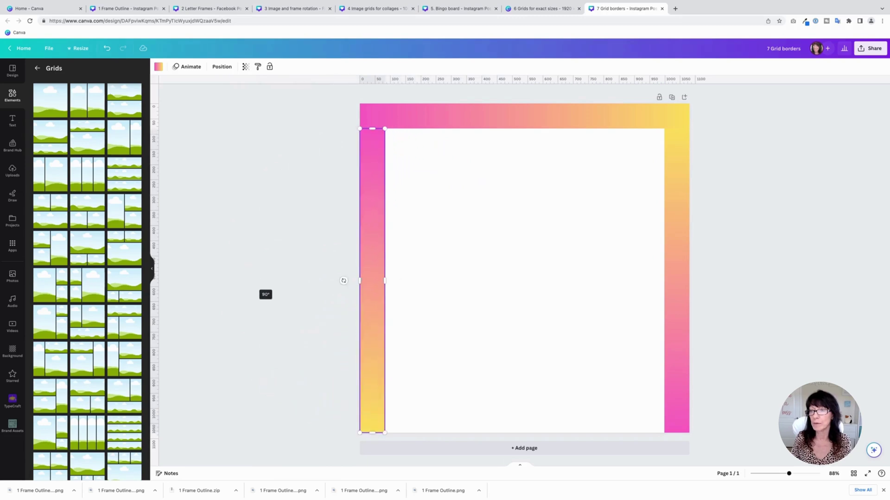
{"action": "left_click", "coordinate": [494, 276]}
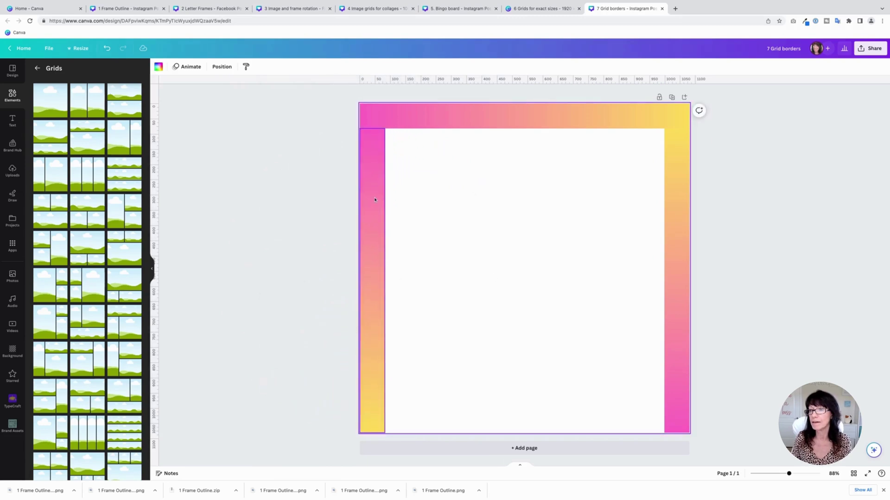
Step: Duplicate the left strip, rotate the copy horizontally with its yellow end at the left, and place it along the page's bottom edge
{"action": "left_click_drag", "start_coordinate": [371, 198], "coordinate": [376, 203]}
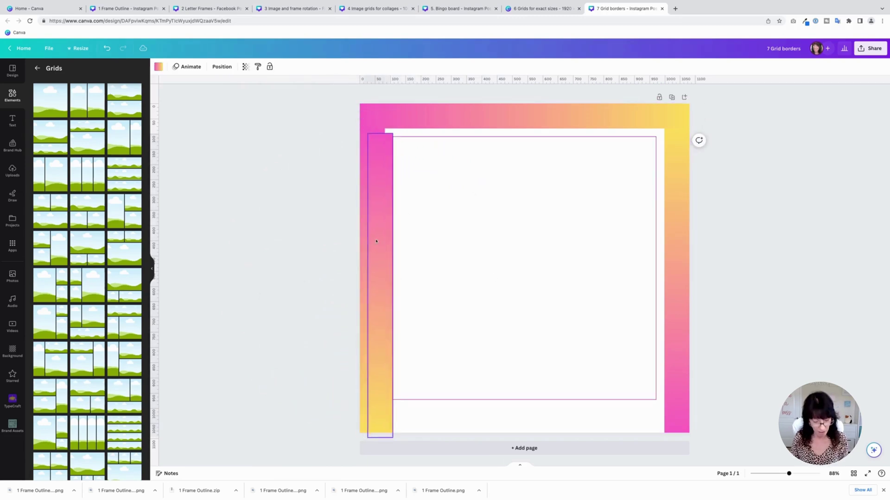
{"action": "left_click_drag", "start_coordinate": [371, 242], "coordinate": [473, 250]}
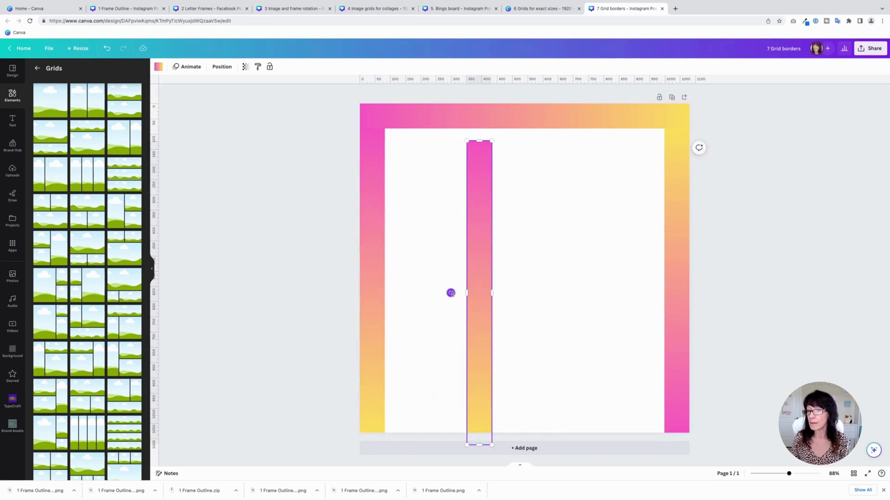
{"action": "left_click_drag", "start_coordinate": [451, 293], "coordinate": [514, 397]}
{"action": "key", "text": "shift+Down"}
{"action": "key", "text": "shift+Down"}
{"action": "key", "text": "shift+Down"}
{"action": "key", "text": "shift+Down"}
{"action": "key", "text": "shift+Down"}
{"action": "key", "text": "shift+Down"}
{"action": "key", "text": "shift+Down"}
{"action": "key", "text": "shift+Down"}
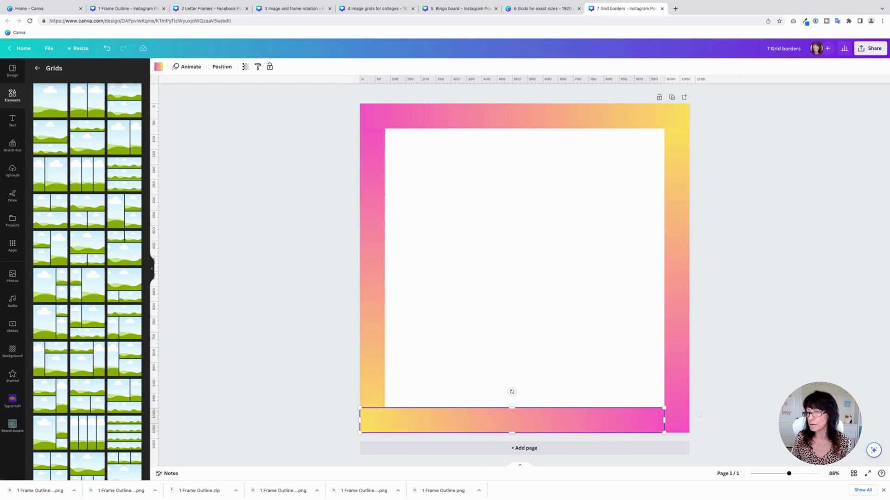
Step: Shorten the bottom strip's left end so it starts at the inner edge of the left strip
{"action": "left_click_drag", "start_coordinate": [360, 420], "coordinate": [385, 420]}
{"action": "left_click", "coordinate": [467, 319]}
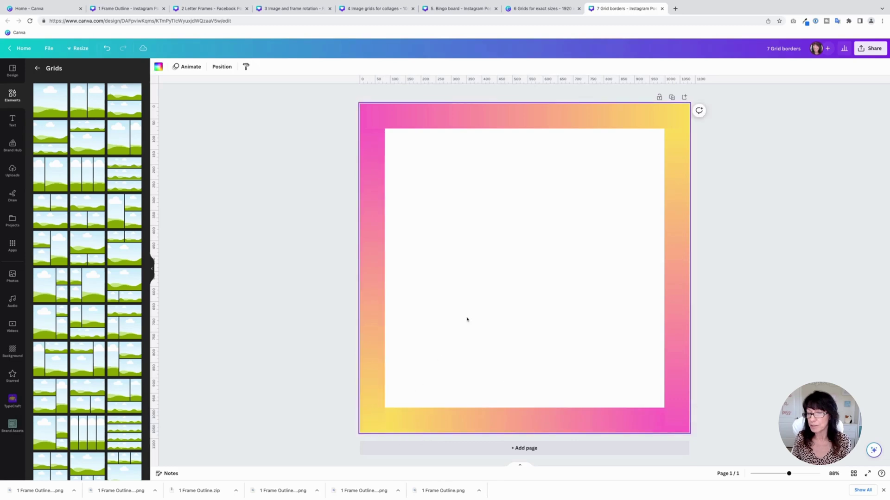
{"action": "left_click", "coordinate": [312, 309]}
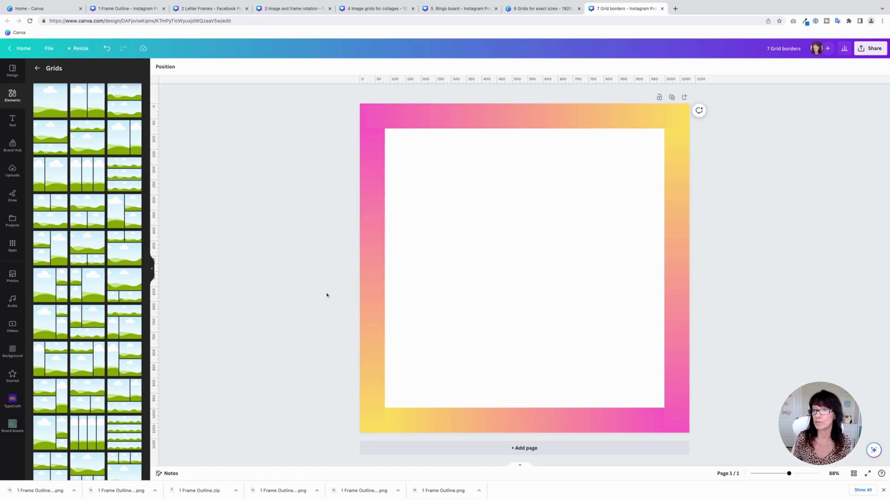
Step: Recolour all four border strips with the purple-to-orange default gradient
{"action": "left_click", "coordinate": [428, 116]}
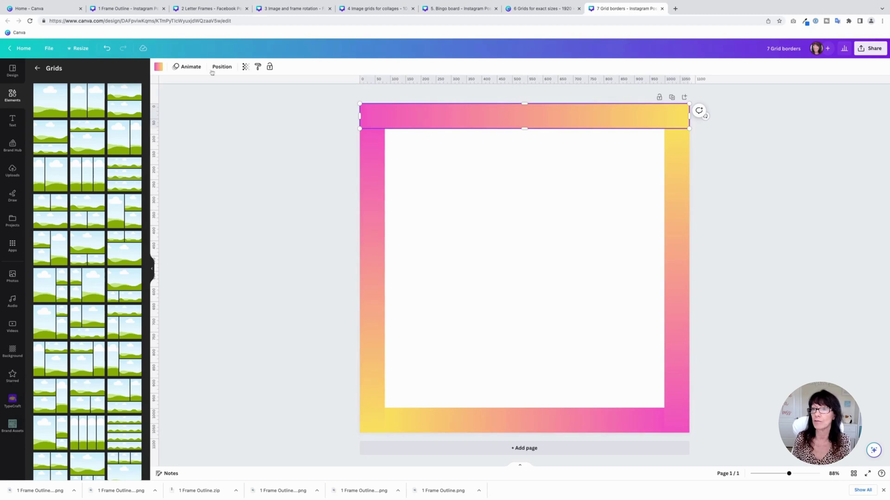
{"action": "left_click", "coordinate": [162, 68]}
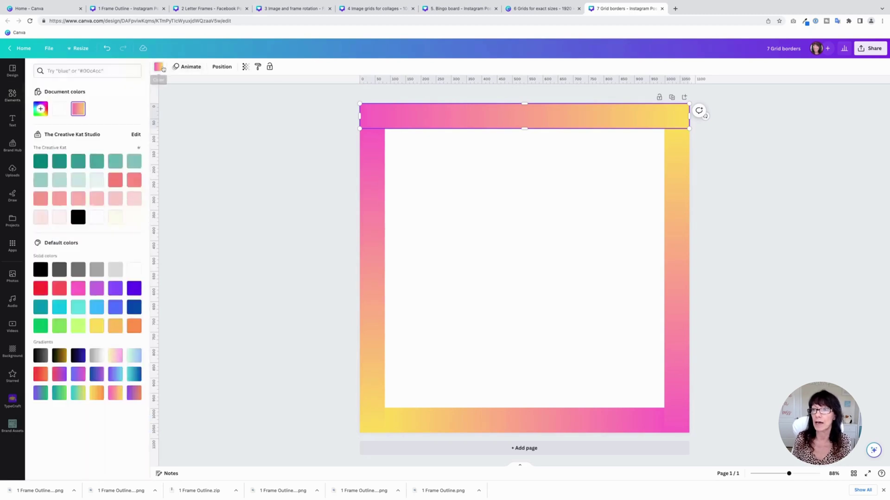
{"action": "left_click", "coordinate": [134, 393]}
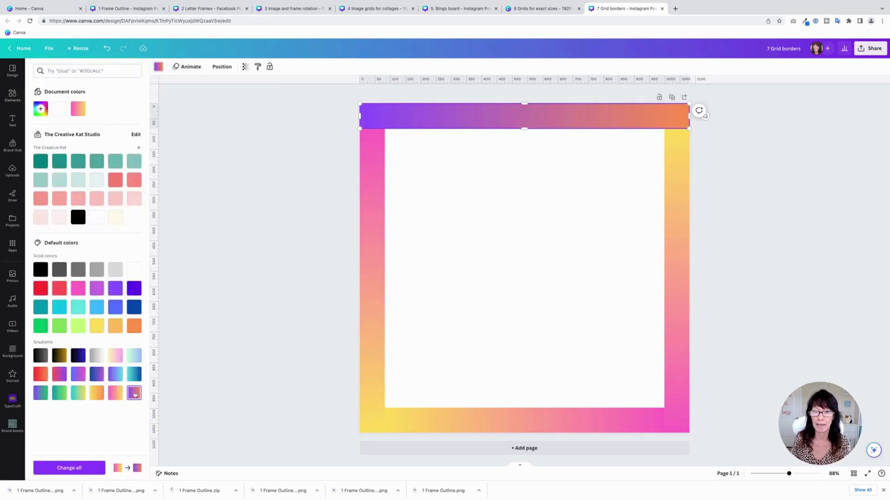
{"action": "left_click", "coordinate": [674, 298]}
{"action": "left_click", "coordinate": [134, 394]}
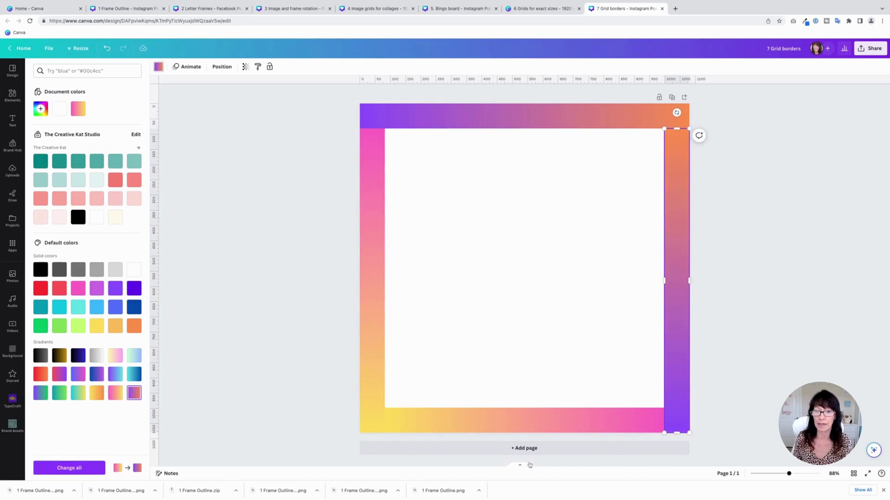
{"action": "left_click", "coordinate": [570, 422]}
{"action": "left_click", "coordinate": [134, 393]}
{"action": "left_click", "coordinate": [377, 366]}
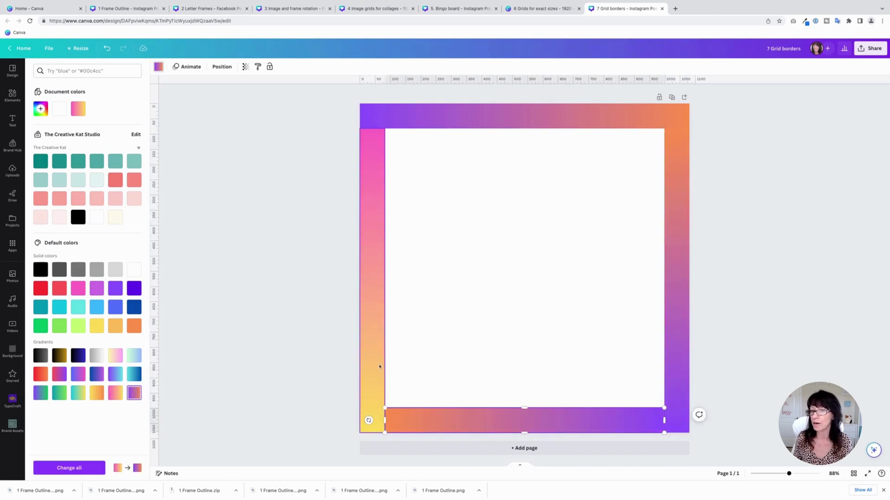
{"action": "left_click", "coordinate": [133, 393]}
{"action": "left_click", "coordinate": [328, 319]}
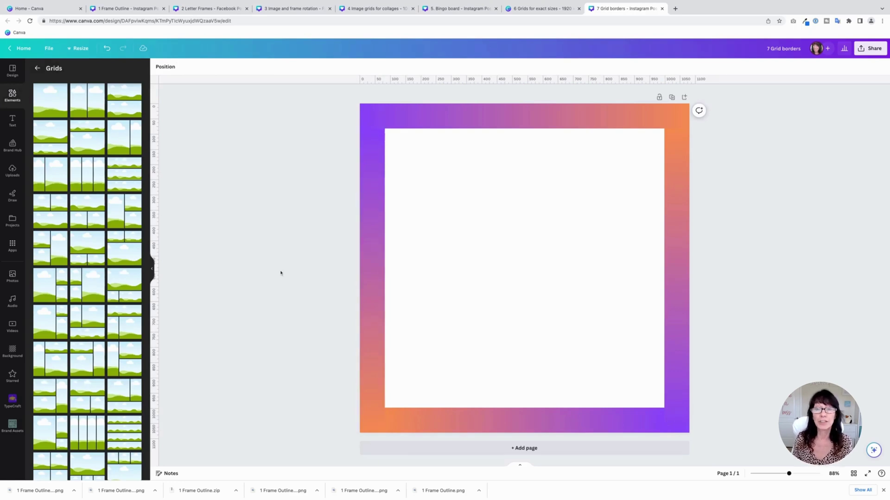
Step: Add another single-cell grid and resize it from its corners to fit exactly inside the gradient border
{"action": "left_click", "coordinate": [50, 104]}
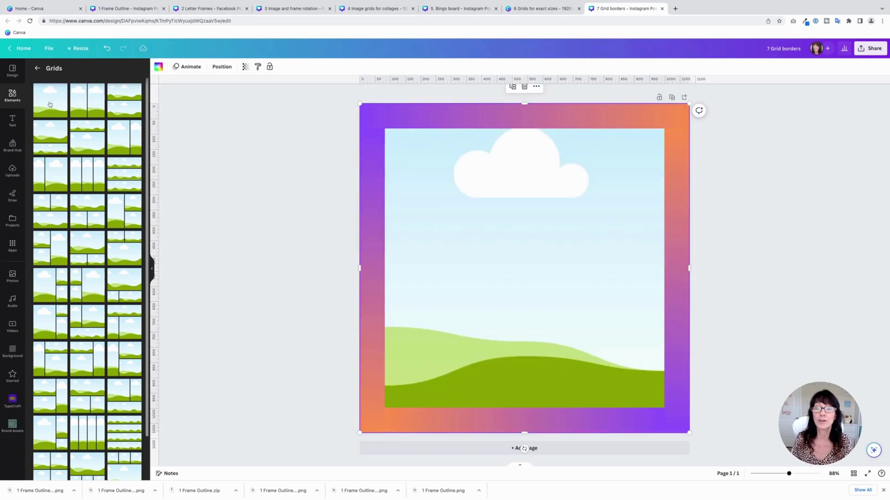
{"action": "left_click_drag", "start_coordinate": [359, 103], "coordinate": [385, 128]}
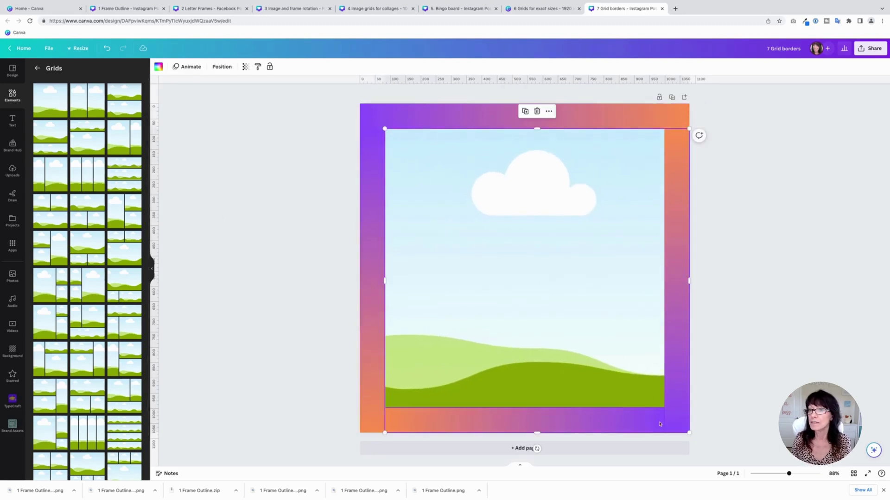
{"action": "left_click_drag", "start_coordinate": [689, 433], "coordinate": [689, 431]}
{"action": "left_click", "coordinate": [281, 268]}
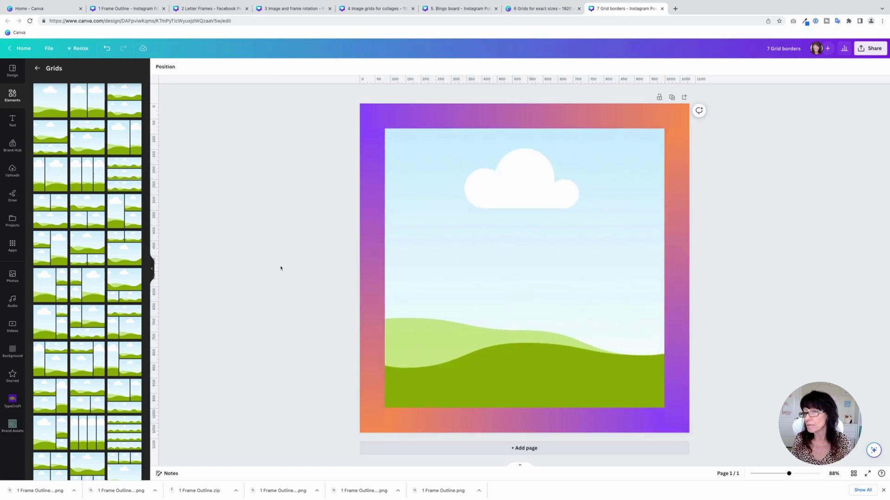
Step: Place the fruit platter photo from the recently used items into the centre grid and collapse the side panel
{"action": "left_click", "coordinate": [37, 68]}
{"action": "left_click", "coordinate": [135, 110]}
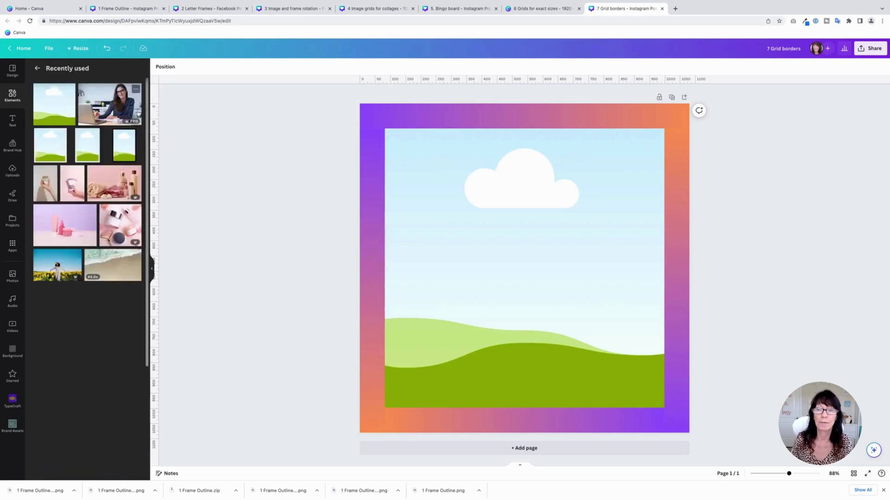
{"action": "left_click_drag", "start_coordinate": [65, 304], "coordinate": [407, 278]}
{"action": "left_click", "coordinate": [152, 269]}
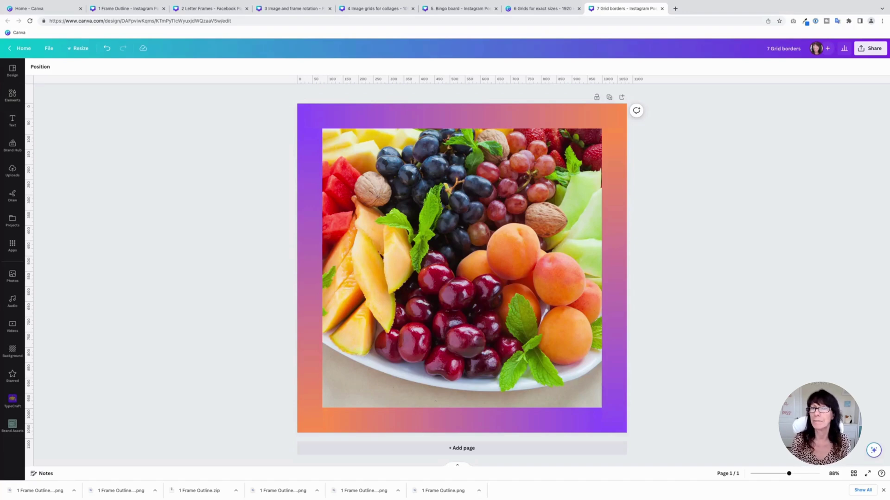
Step: Select the top border strip and check its width and height without resizing it
{"action": "left_click", "coordinate": [418, 121]}
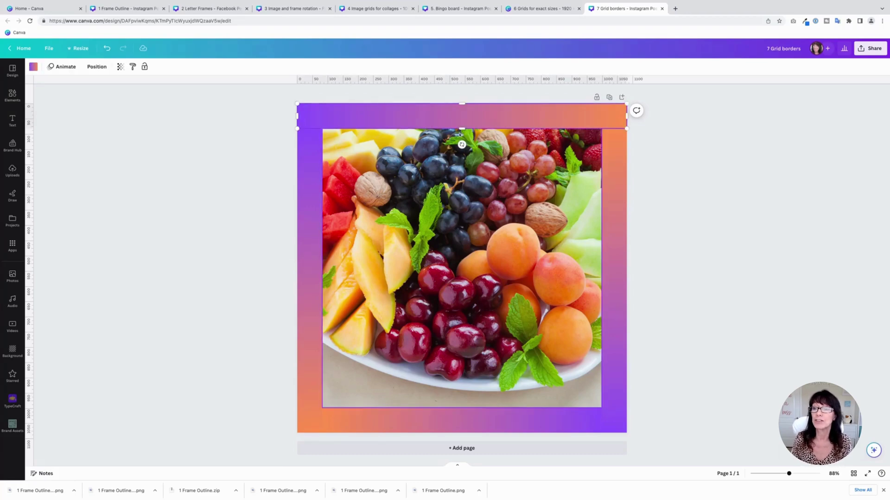
{"action": "mouse_move", "coordinate": [462, 129]}
{"action": "left_mouse_down"}
{"action": "mouse_move", "coordinate": [461, 160]}
{"action": "mouse_move", "coordinate": [461, 144]}
{"action": "left_mouse_up"}
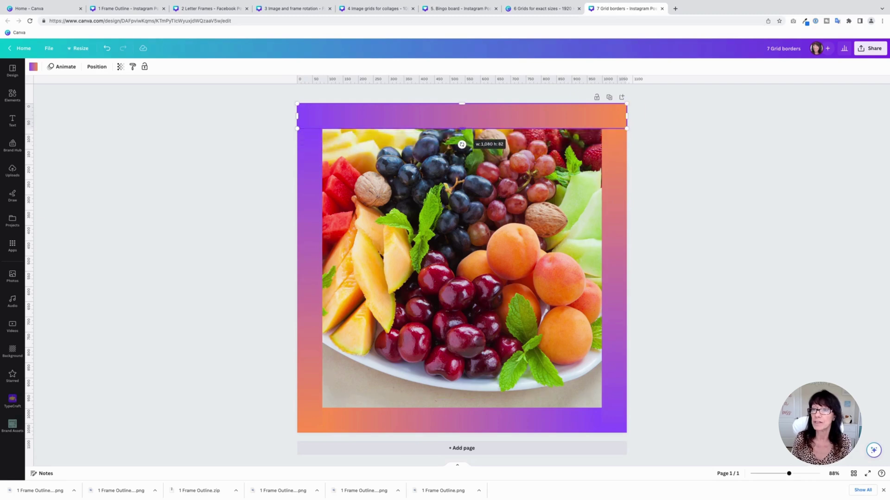
{"action": "left_click", "coordinate": [171, 179]}
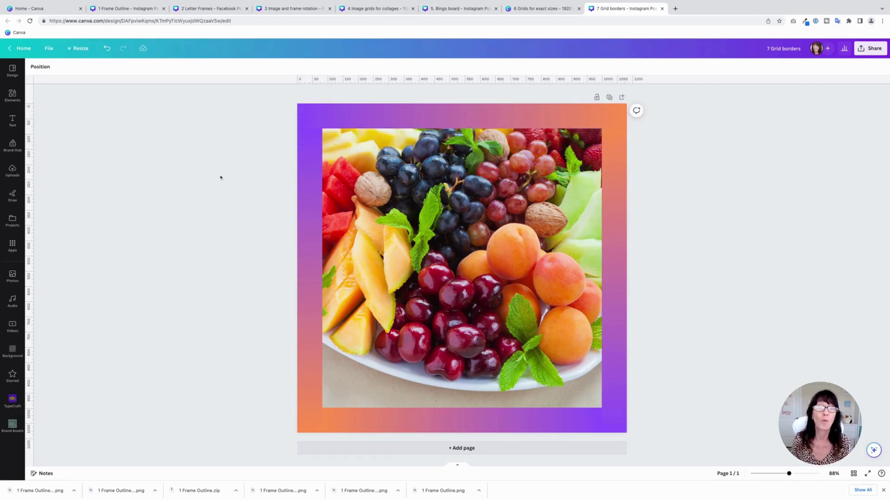